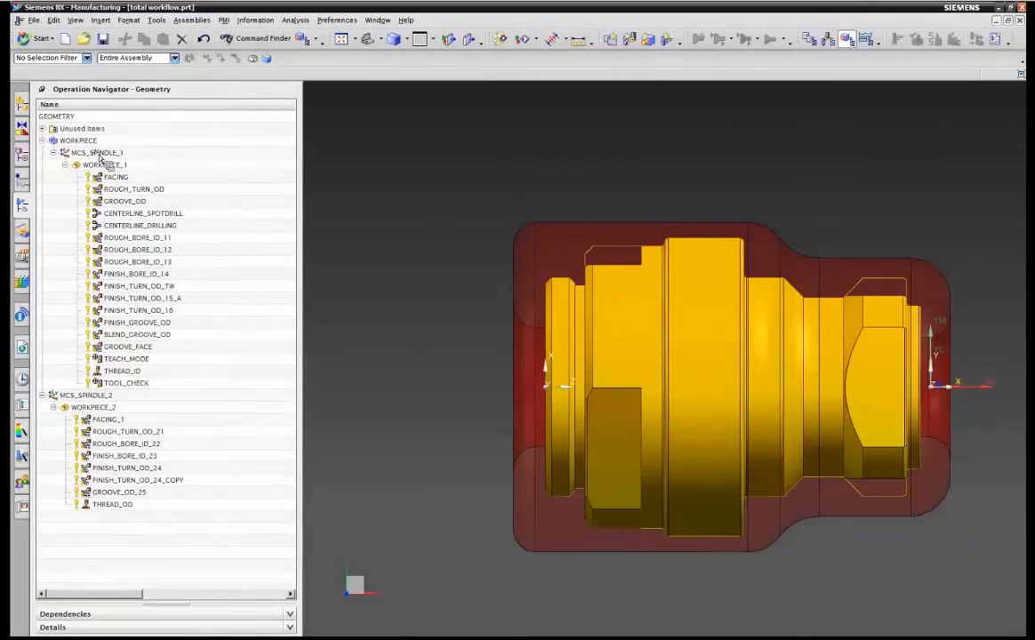
Select the MCS_SPINDLE_1 geometry group and view the part in an isometric orientation.
{"action": "left_click", "coordinate": [100, 155]}
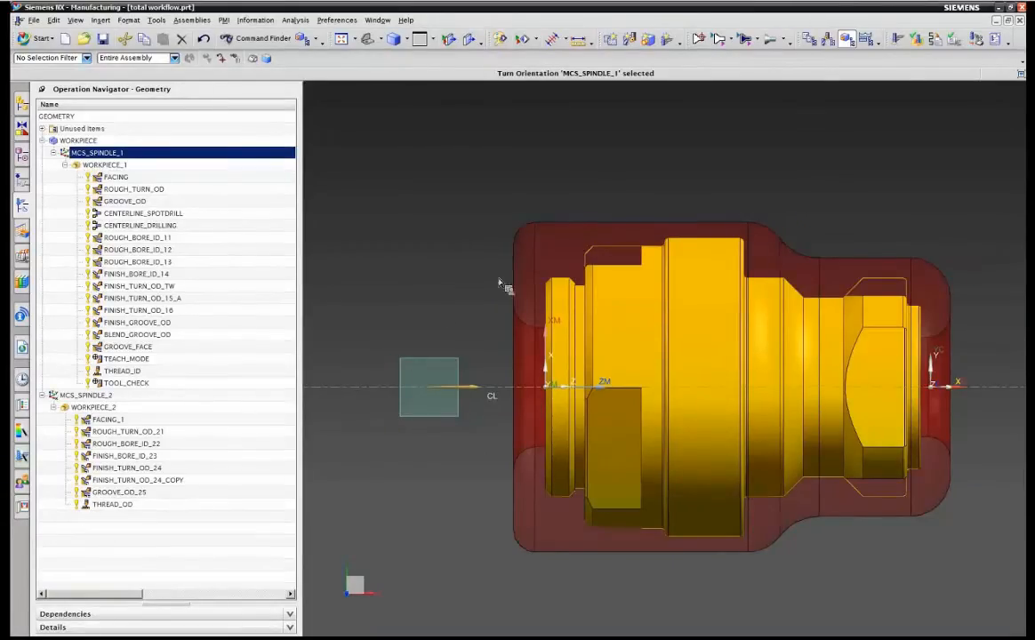
{"action": "left_click", "coordinate": [367, 40]}
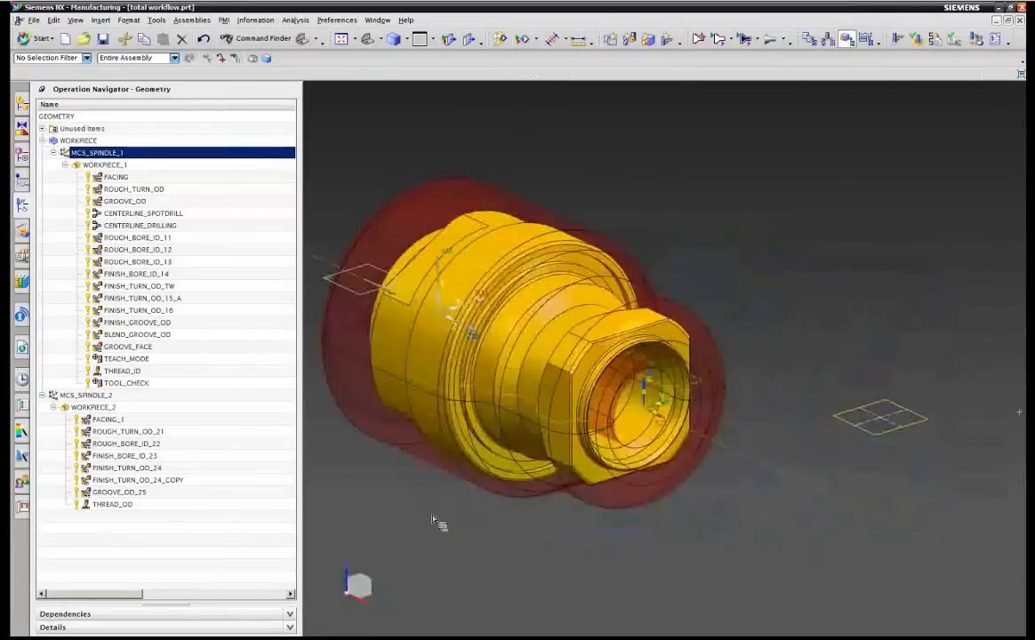
Open the turn orientation of MCS_SPINDLE_1 and switch its lathe work plane to XM-YM and back to ZM-XM.
{"action": "double_click", "coordinate": [120, 154]}
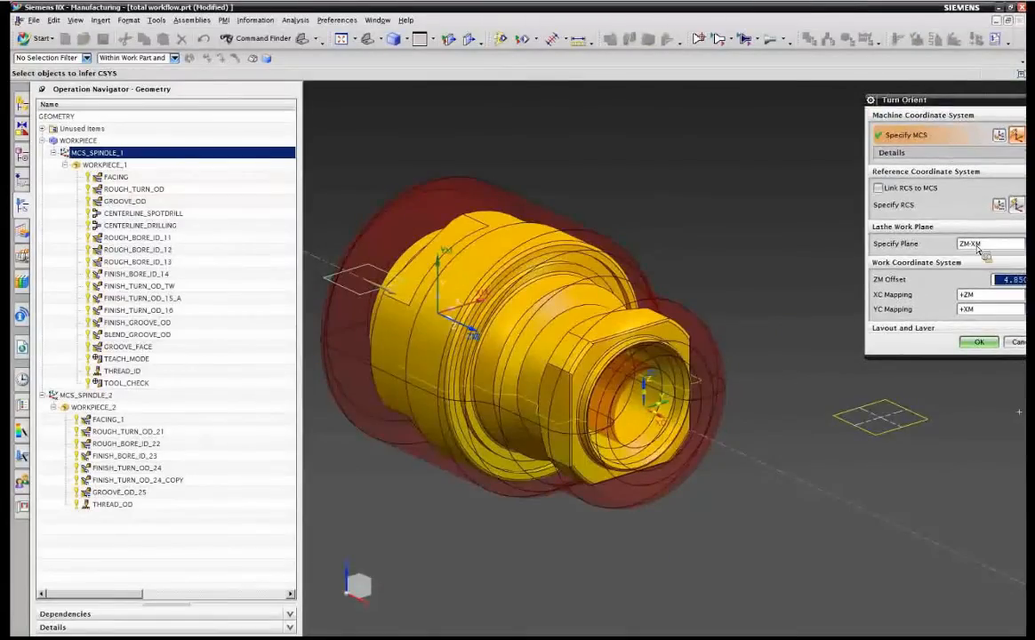
{"action": "left_click", "coordinate": [977, 247]}
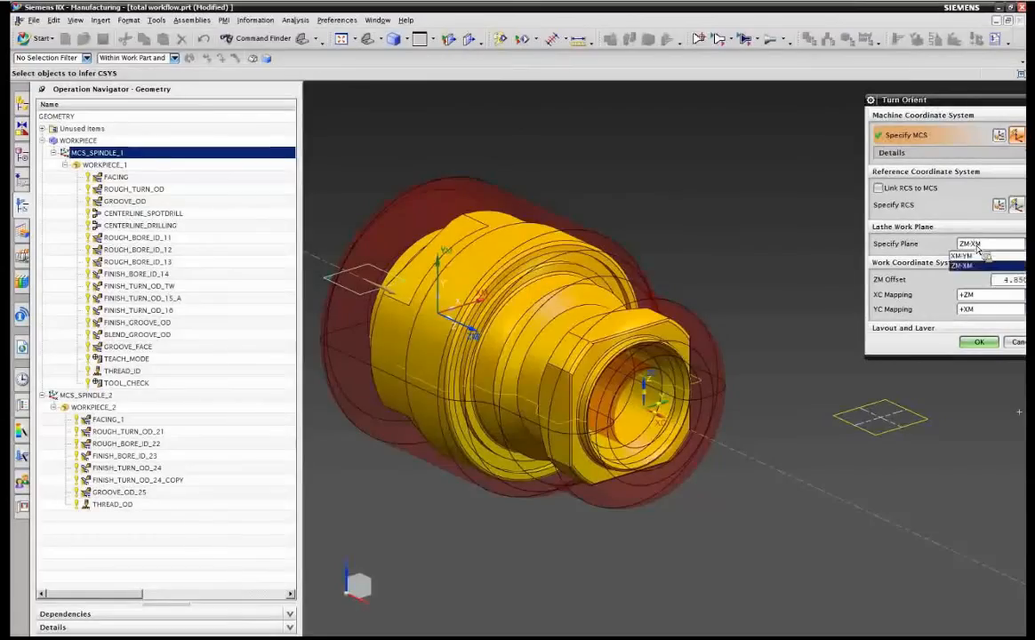
{"action": "left_click", "coordinate": [968, 256]}
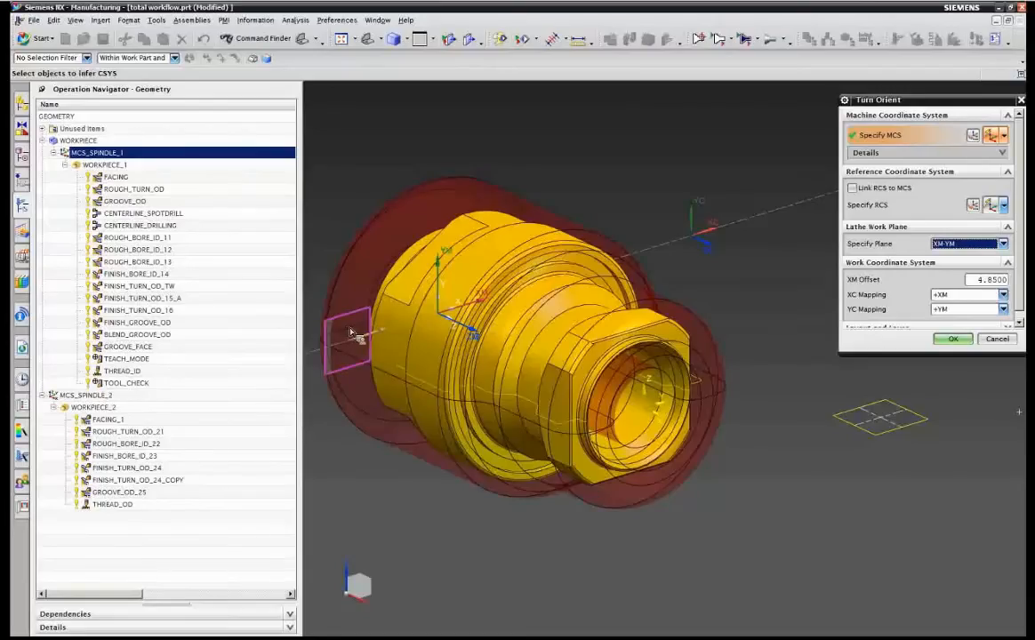
{"action": "left_click", "coordinate": [995, 247]}
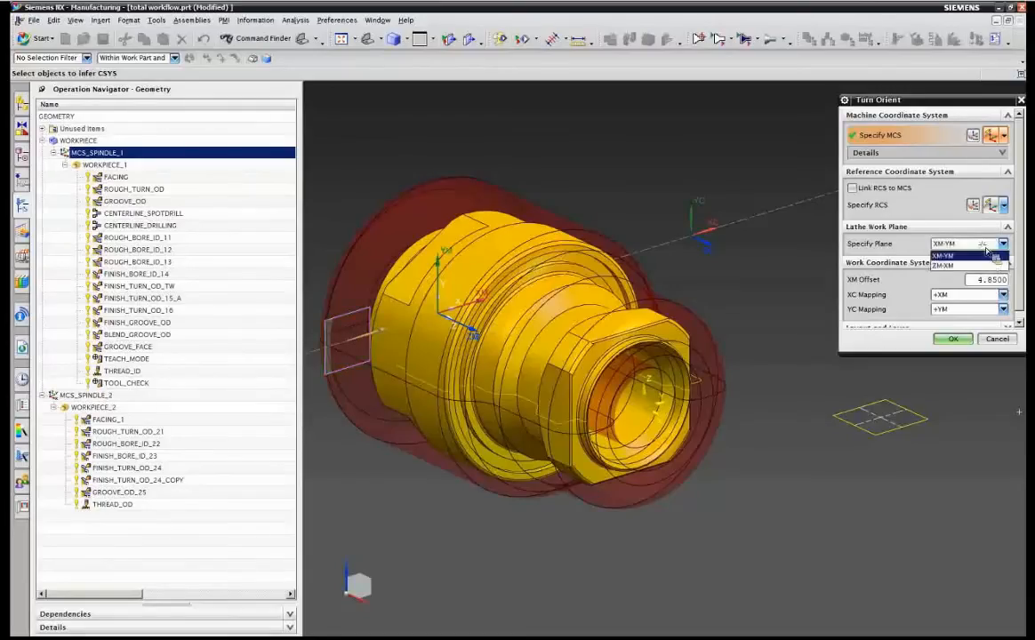
{"action": "left_click", "coordinate": [974, 265]}
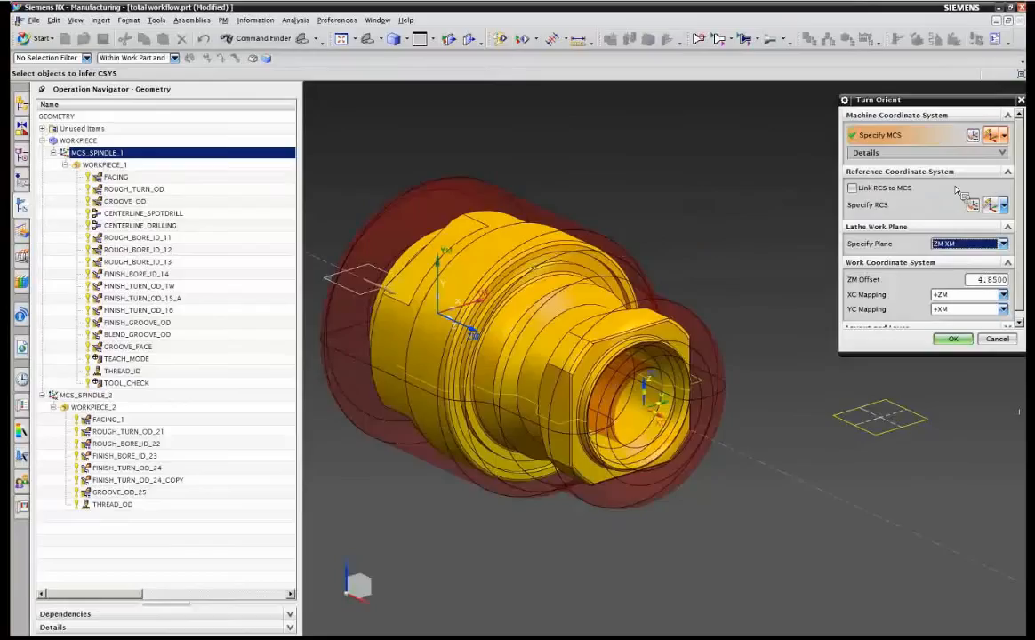
Try relocating the MCS origin upward with the dynamic CSYS handle, then cancel the turn orientation changes.
{"action": "left_click", "coordinate": [977, 136]}
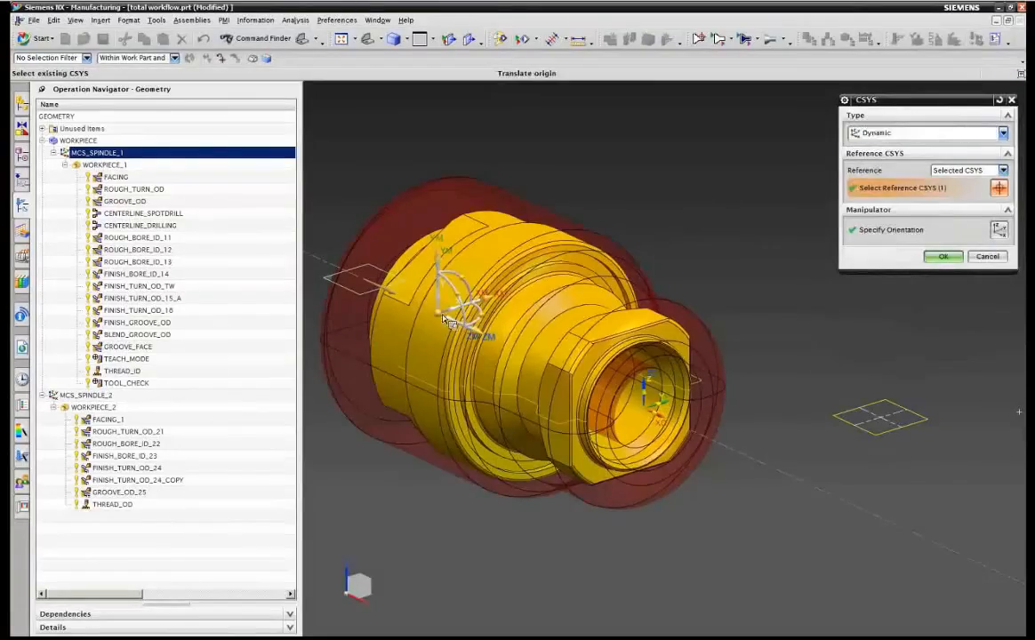
{"action": "left_click_drag", "start_coordinate": [437, 311], "coordinate": [476, 218]}
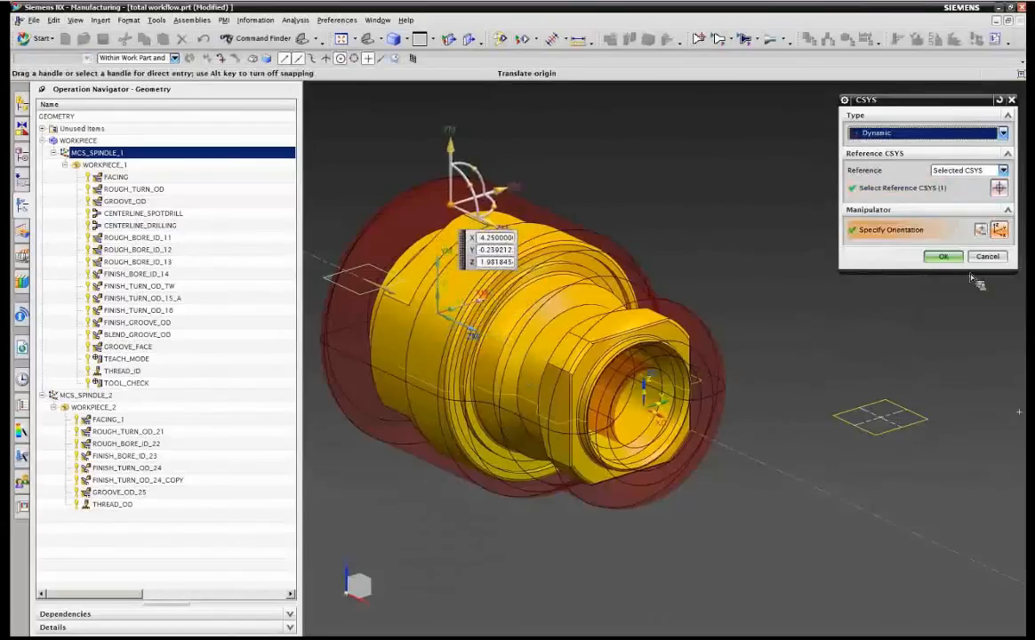
{"action": "left_click", "coordinate": [943, 256]}
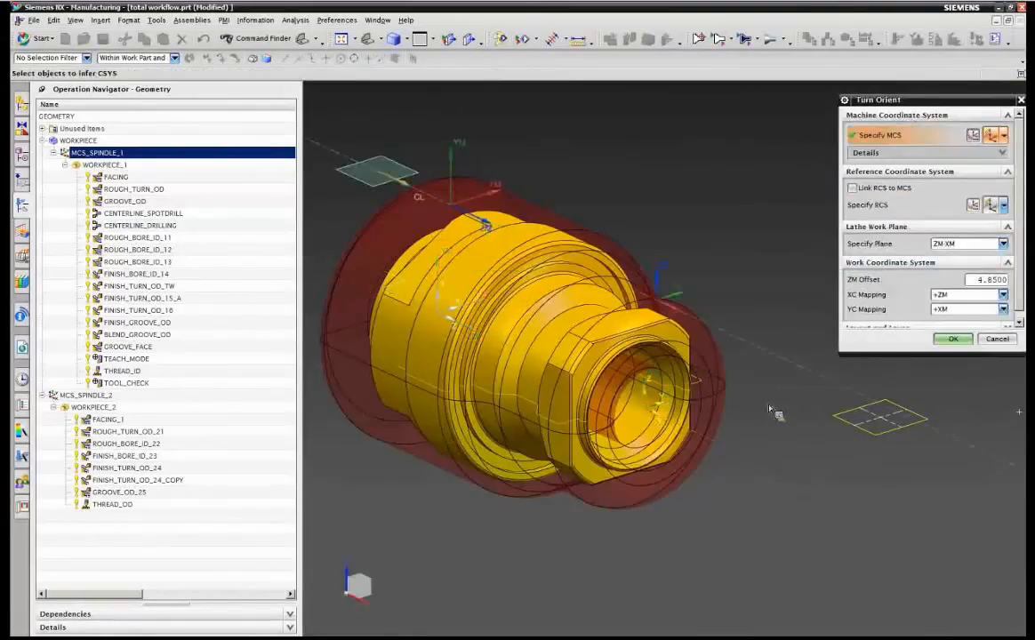
{"action": "left_click", "coordinate": [380, 39]}
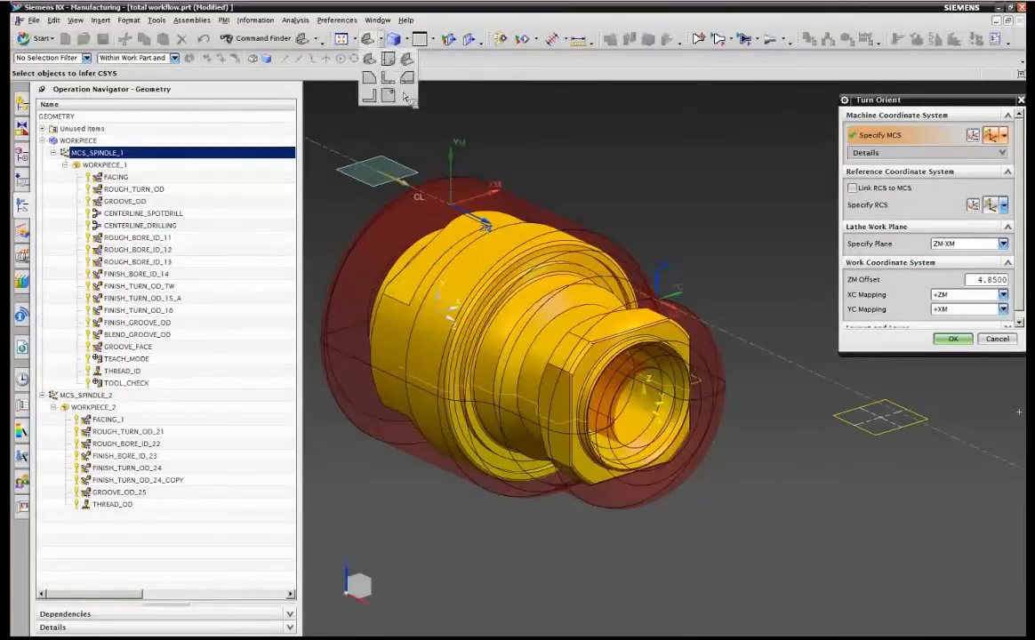
{"action": "left_click", "coordinate": [389, 60]}
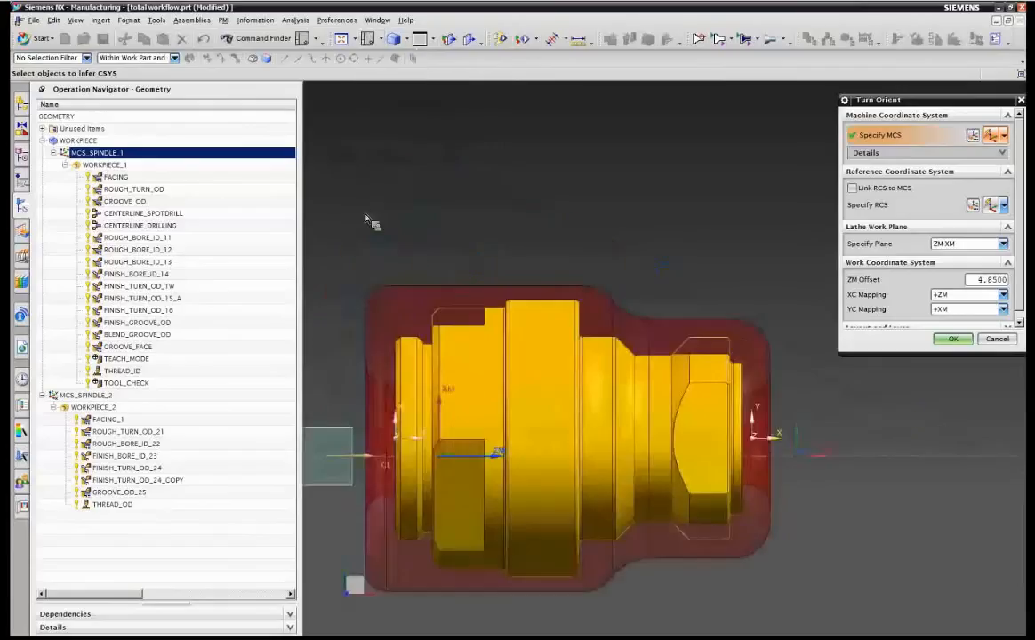
{"action": "left_click", "coordinate": [379, 40]}
{"action": "left_click", "coordinate": [389, 85]}
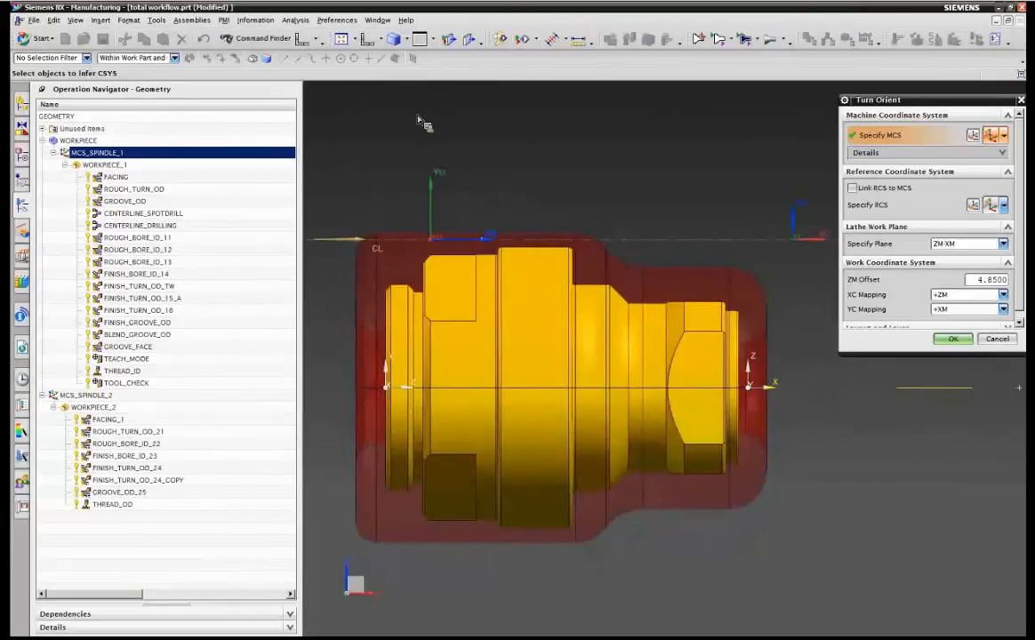
{"action": "left_click", "coordinate": [1005, 340]}
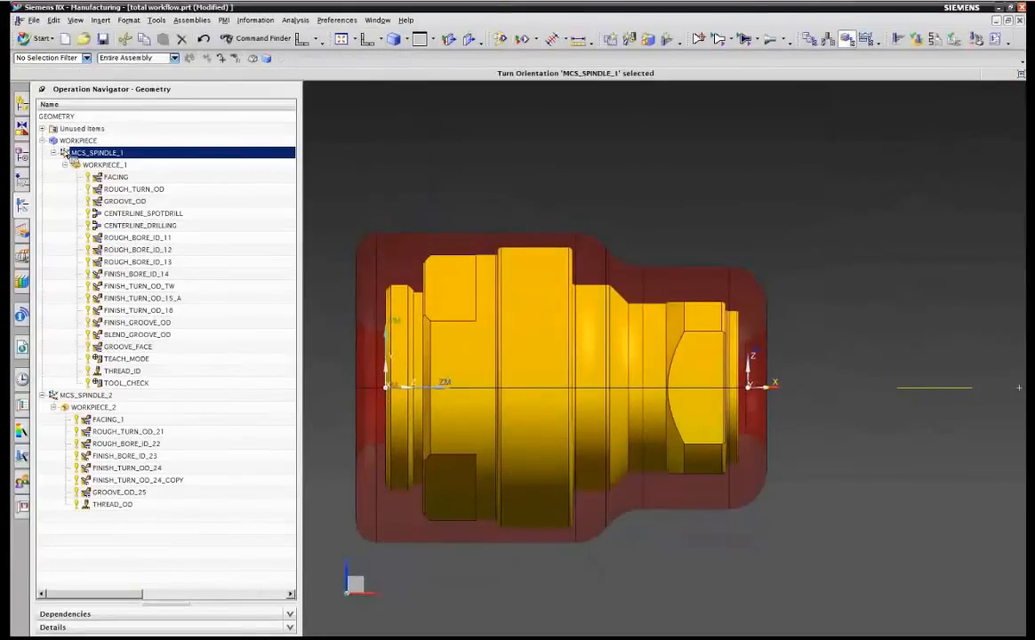
Examine the part and its machine coordinate system from an oblique angle.
{"action": "right_click", "coordinate": [444, 185]}
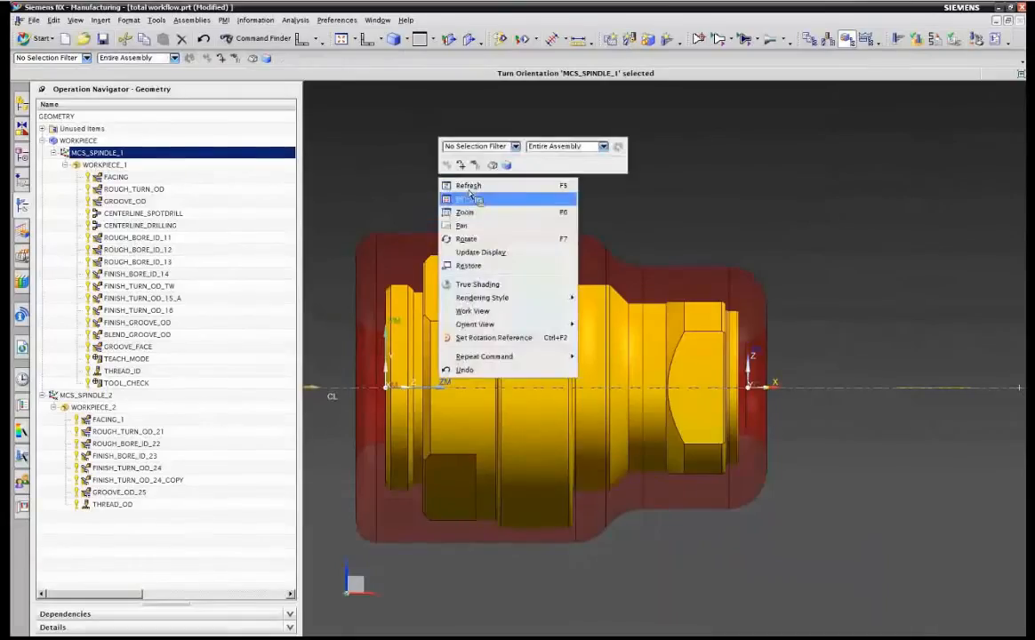
{"action": "left_click", "coordinate": [466, 239]}
{"action": "left_click_drag", "start_coordinate": [468, 244], "coordinate": [498, 224]}
{"action": "right_click", "coordinate": [496, 249]}
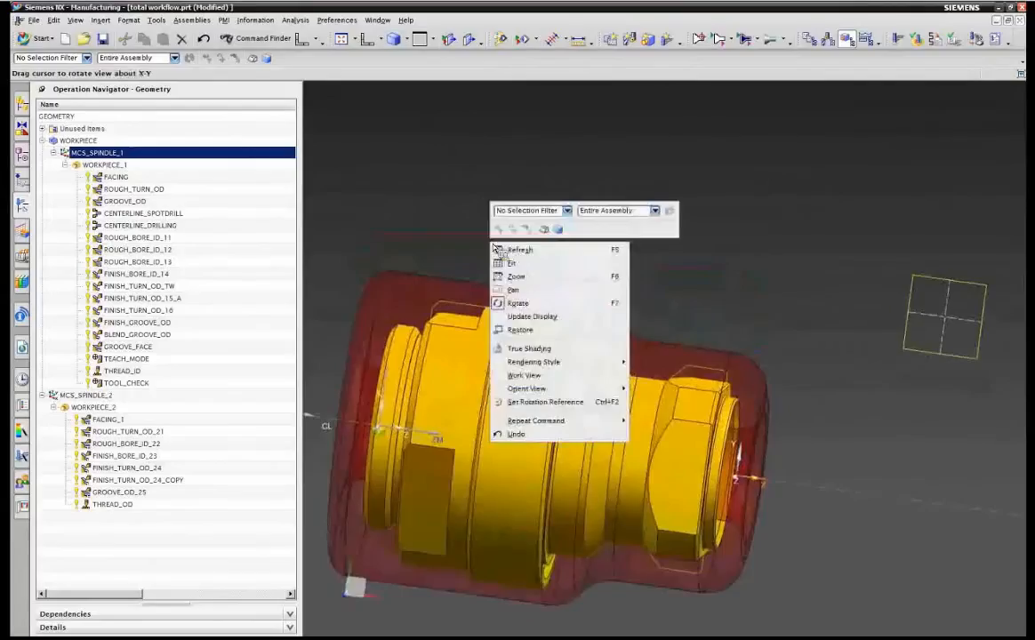
{"action": "left_click", "coordinate": [514, 290]}
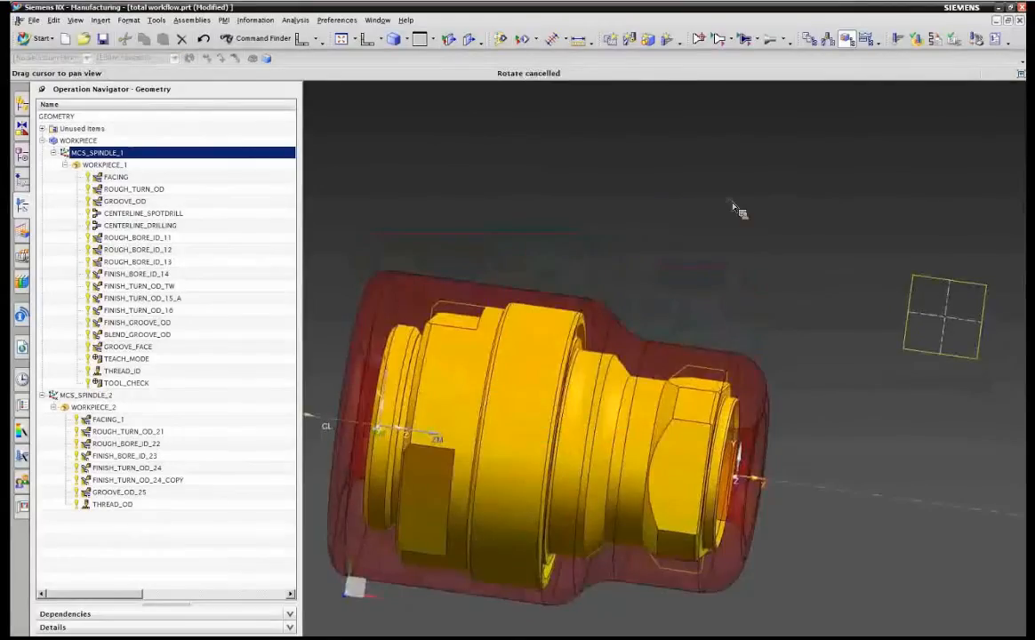
{"action": "right_click", "coordinate": [562, 159]}
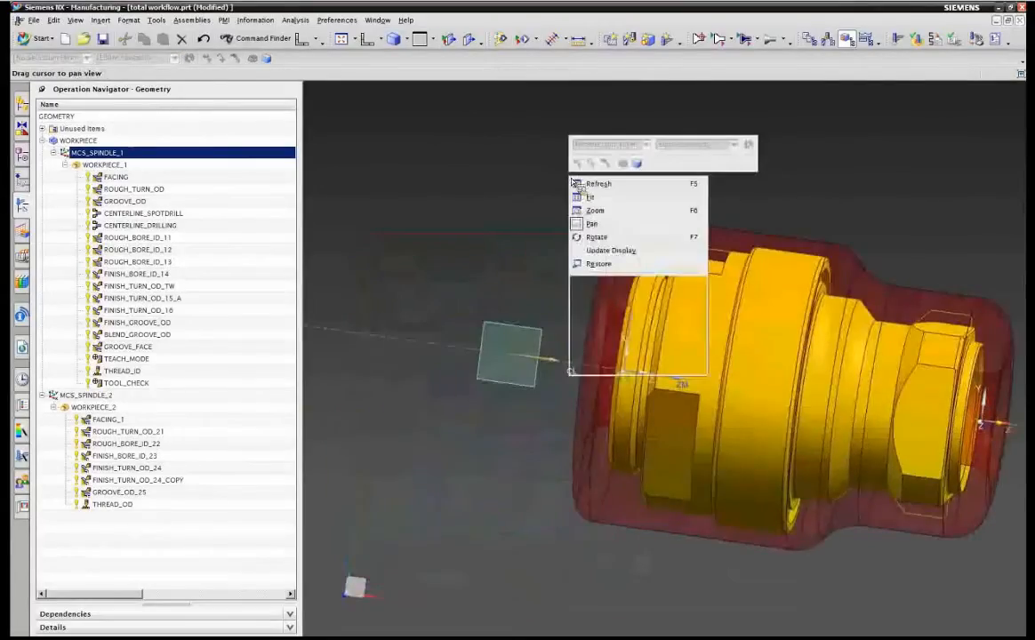
{"action": "left_click", "coordinate": [595, 223]}
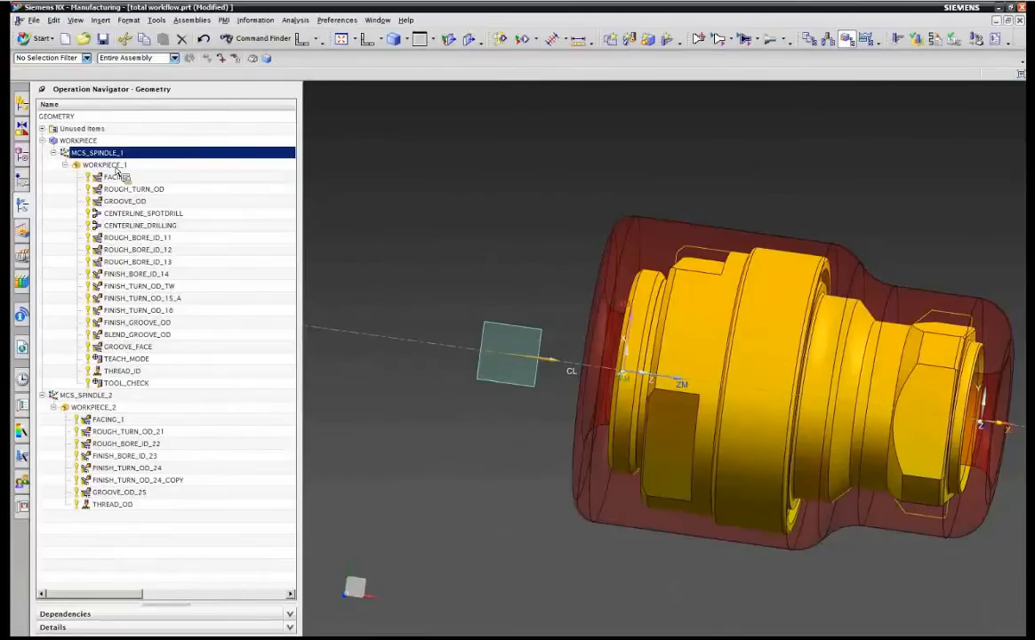
Open the turn boundary settings of WORKPIECE_1 and review the part spun outline options without changing them.
{"action": "left_click", "coordinate": [116, 168]}
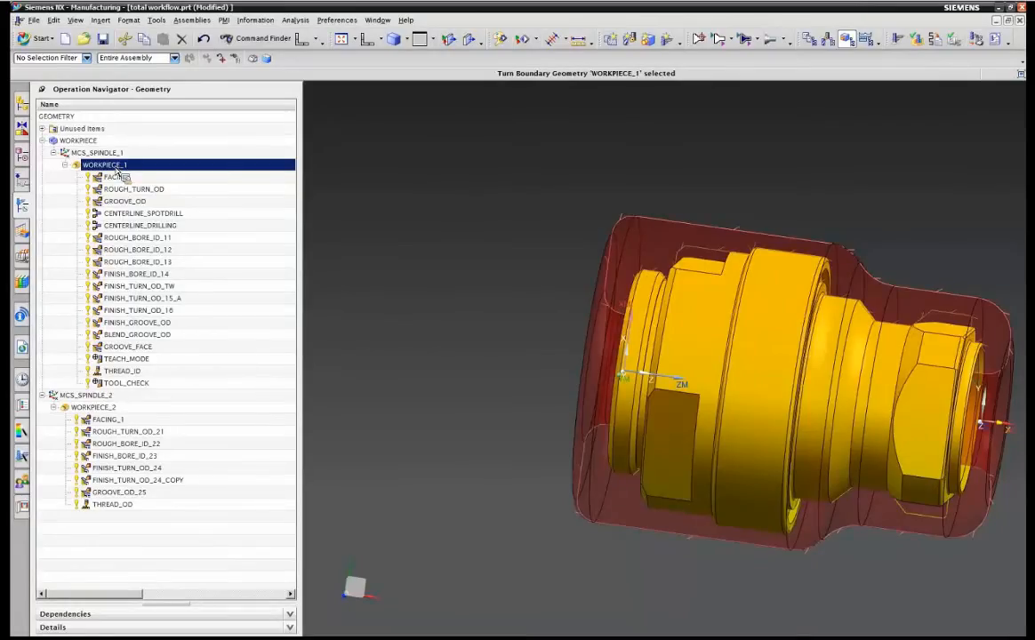
{"action": "double_click", "coordinate": [113, 167]}
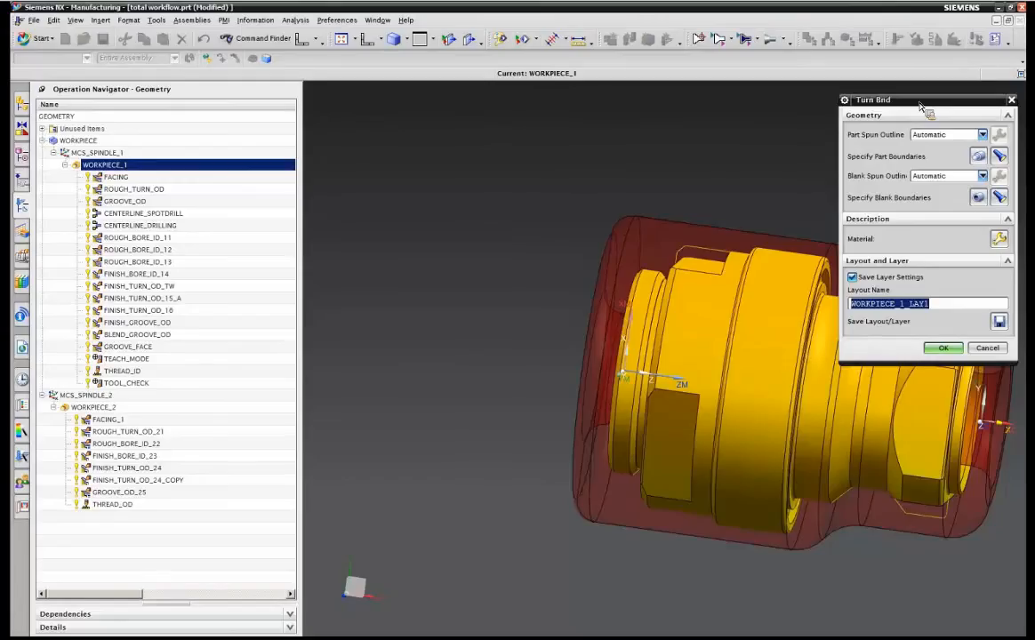
{"action": "left_click", "coordinate": [944, 134]}
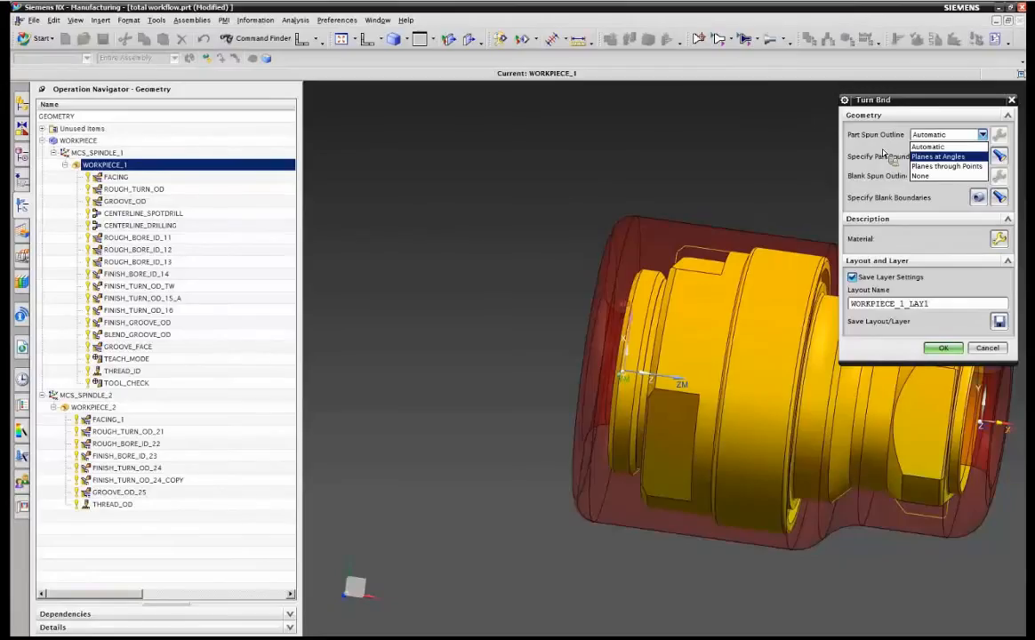
{"action": "left_click", "coordinate": [883, 152]}
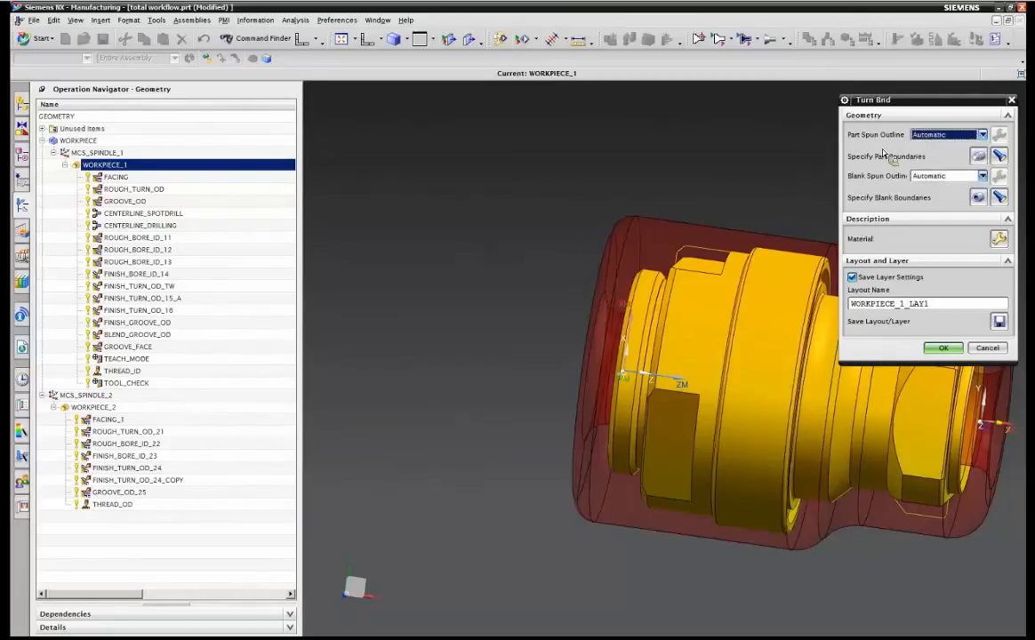
{"action": "left_click_drag", "start_coordinate": [945, 100], "coordinate": [954, 87]}
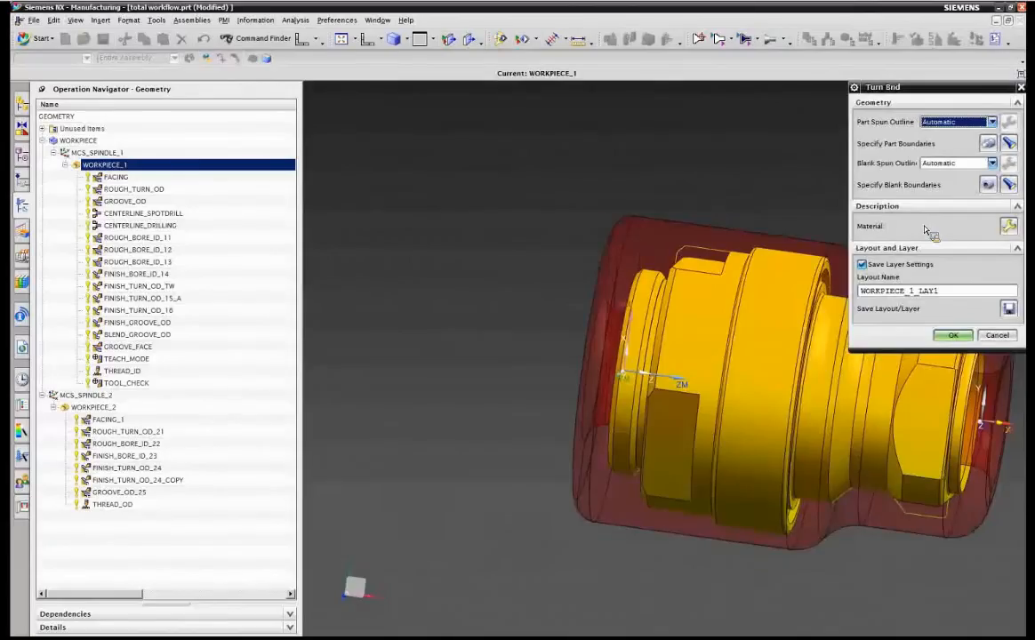
{"action": "left_click", "coordinate": [952, 336]}
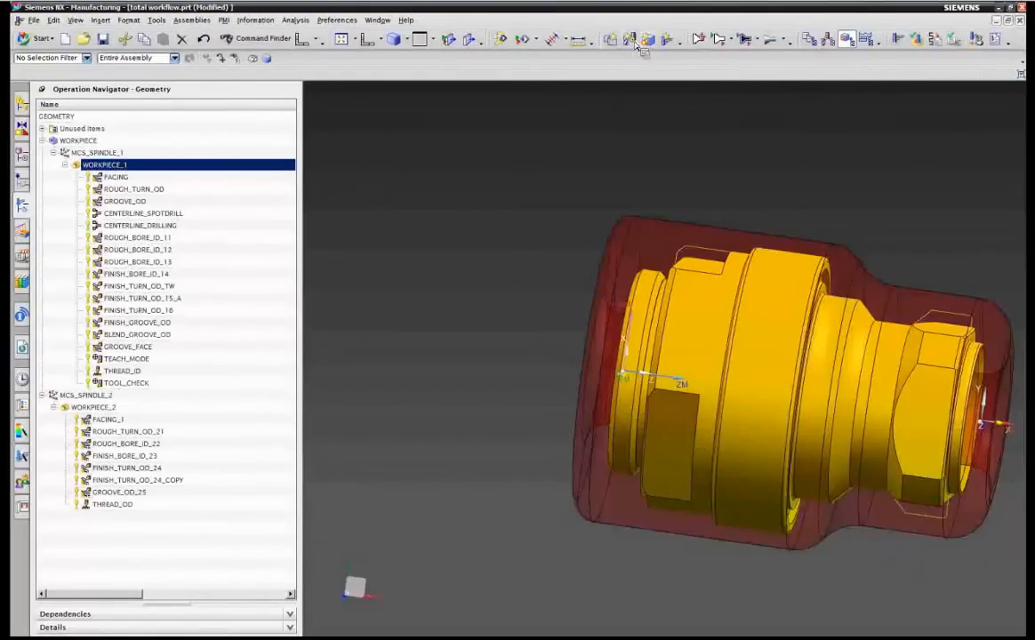
Start creating a new turning operation of the Rough Turn OD subtype.
{"action": "left_click", "coordinate": [674, 47]}
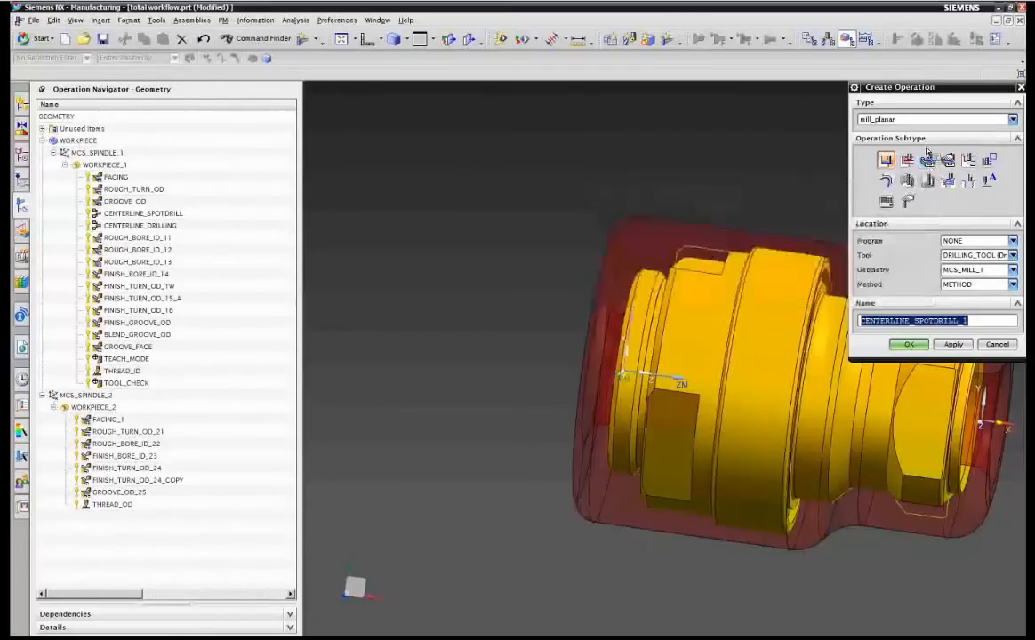
{"action": "left_click", "coordinate": [852, 119]}
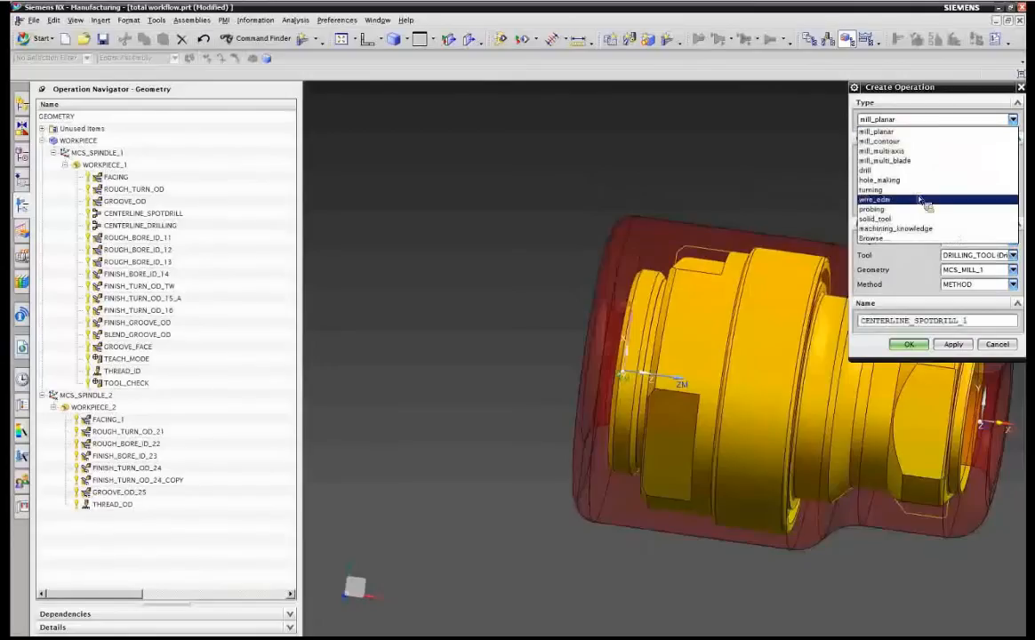
{"action": "left_click", "coordinate": [867, 191]}
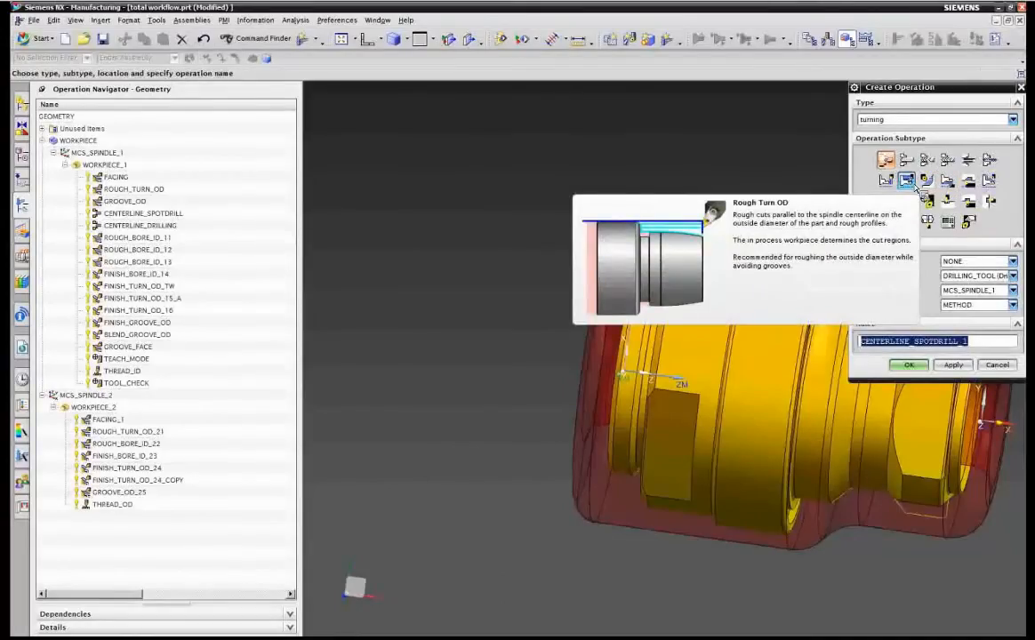
{"action": "left_click", "coordinate": [914, 184]}
Set the operation's program to TURN_SPINDLE_1, tool to UGTI0101_011, and geometry to WORKPIECE_1.
{"action": "left_click", "coordinate": [1011, 261]}
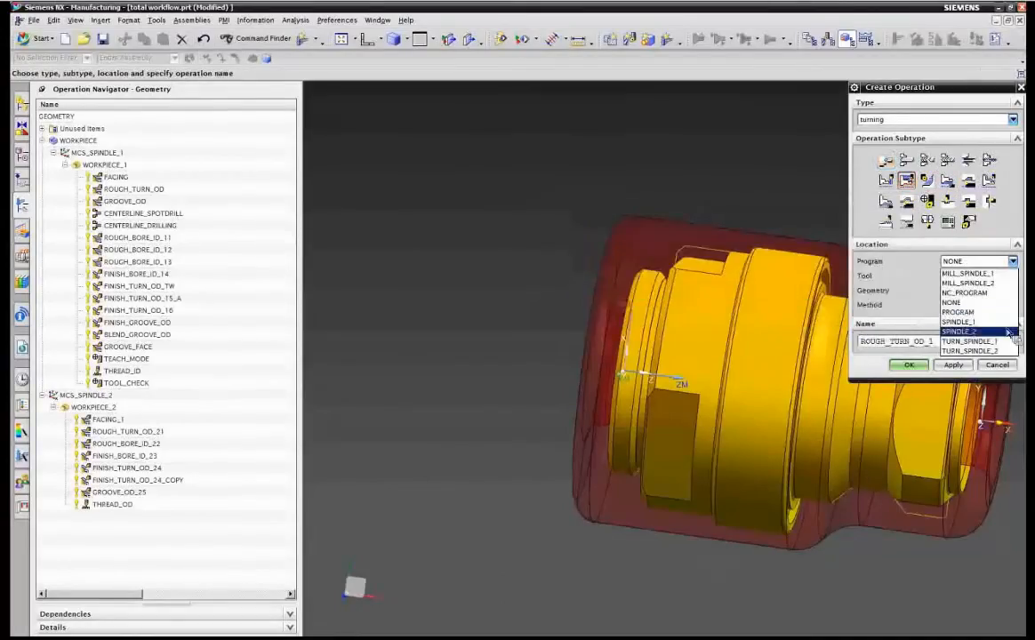
{"action": "left_click", "coordinate": [968, 342]}
{"action": "left_click", "coordinate": [978, 275]}
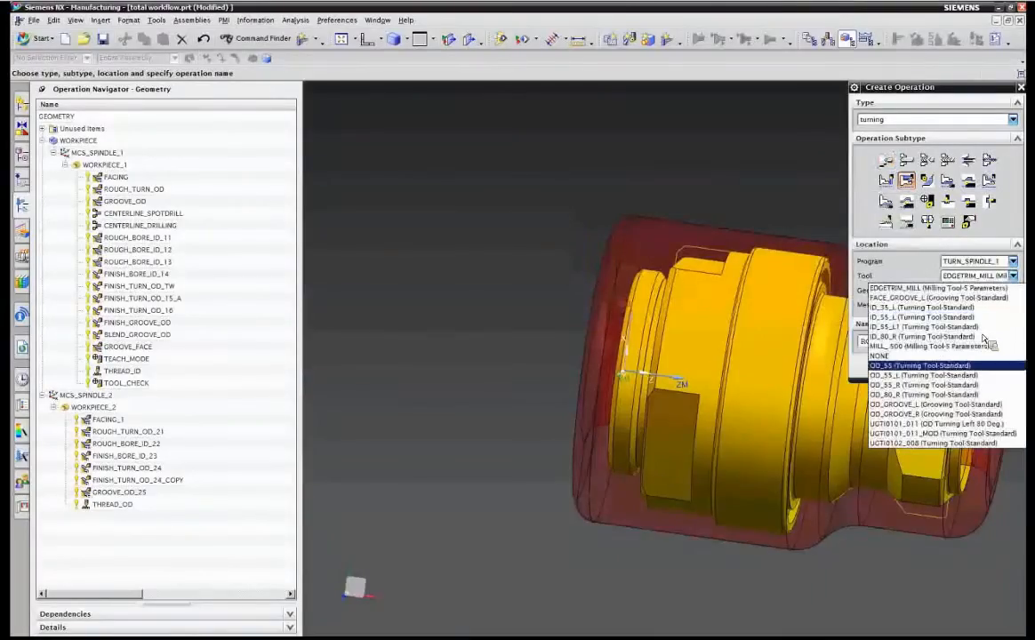
{"action": "left_click", "coordinate": [949, 425]}
{"action": "left_click", "coordinate": [966, 290]}
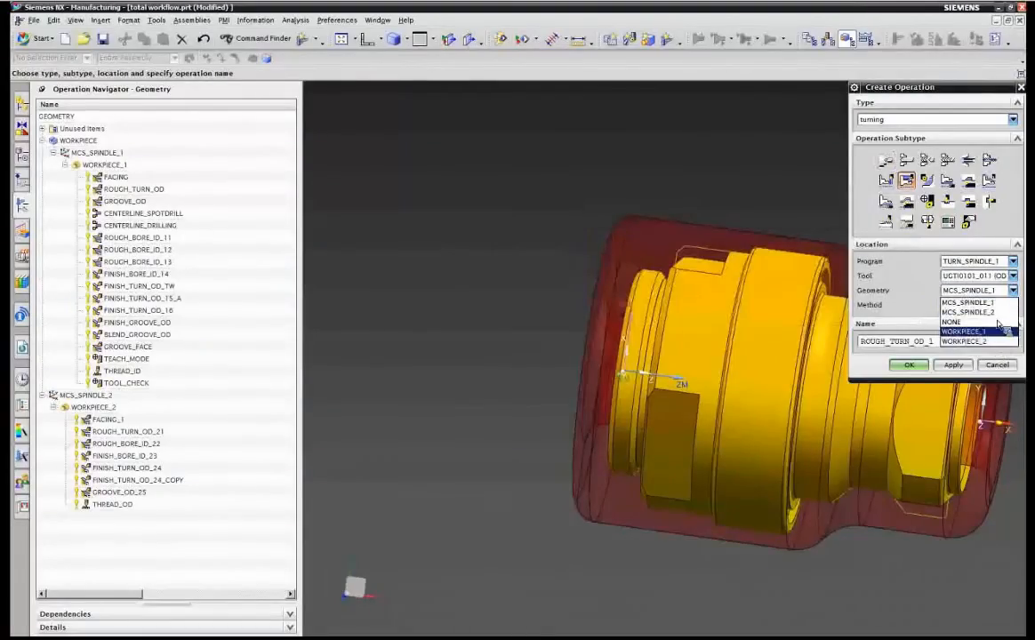
{"action": "left_click", "coordinate": [978, 341]}
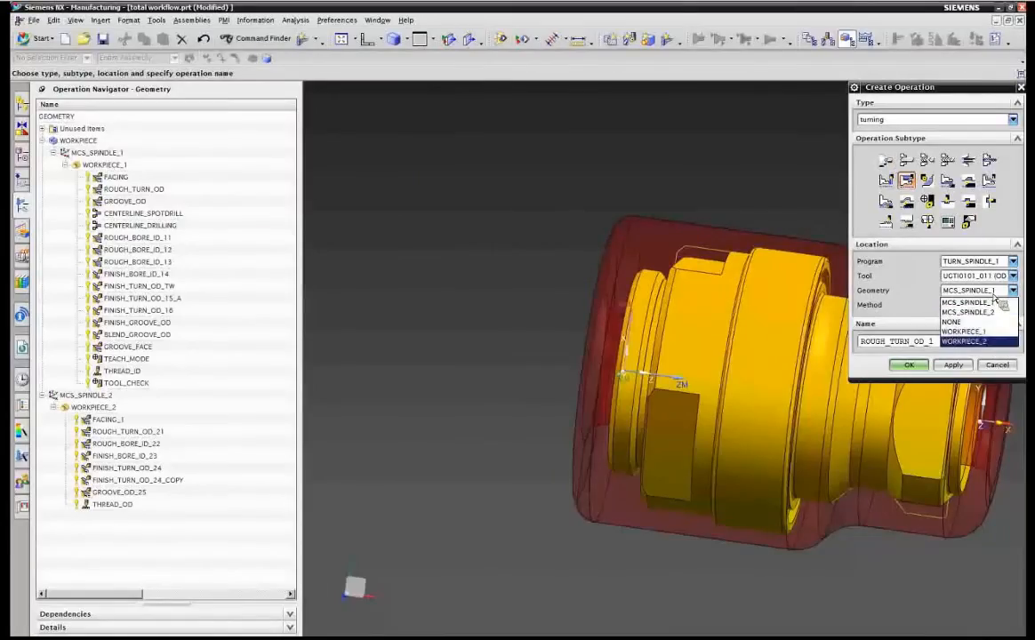
{"action": "left_click", "coordinate": [978, 331]}
Set the method to LATHE_GROOVE, name the operation ROUGHING-OPERATION-REMOVING-THE-CASTING-SKIN-OF-THE-BLANK, and create it with default parameters.
{"action": "left_click", "coordinate": [978, 305]}
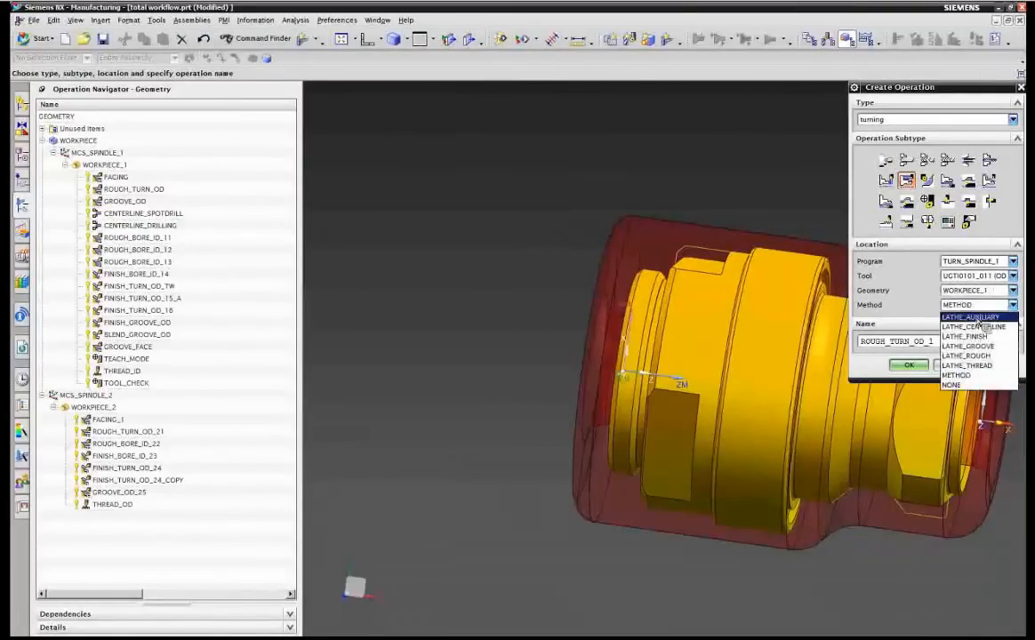
{"action": "left_click", "coordinate": [974, 346]}
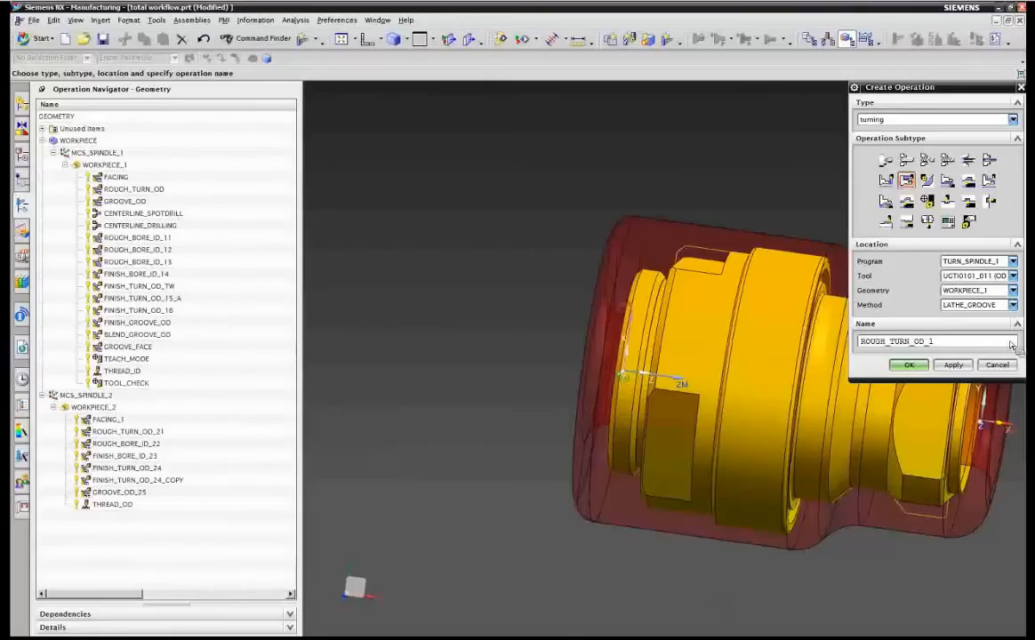
{"action": "left_click_drag", "start_coordinate": [938, 341], "coordinate": [901, 342]}
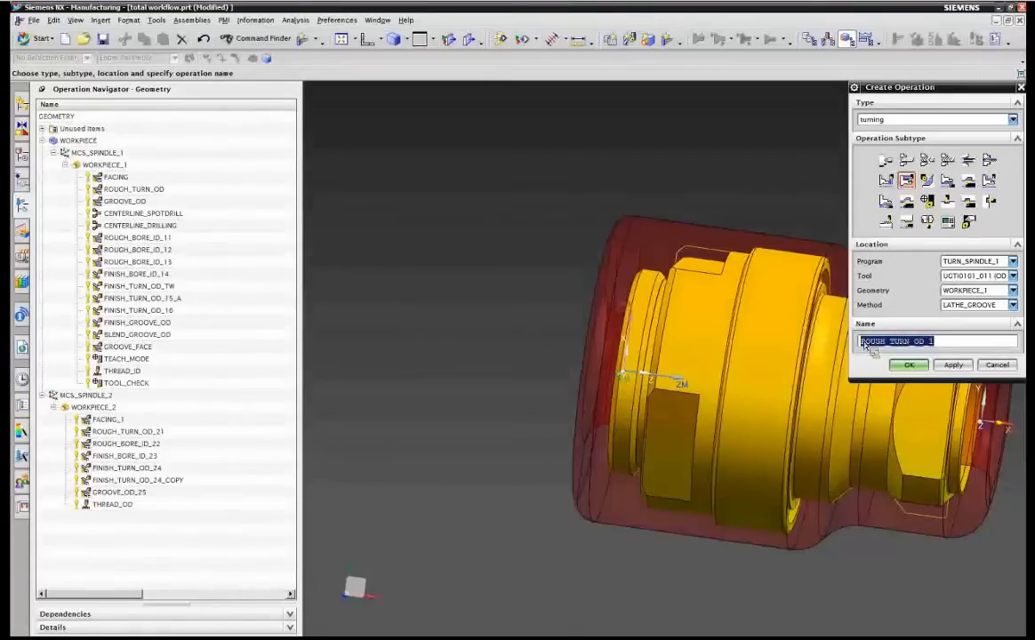
{"action": "key", "text": "ctrl+v"}
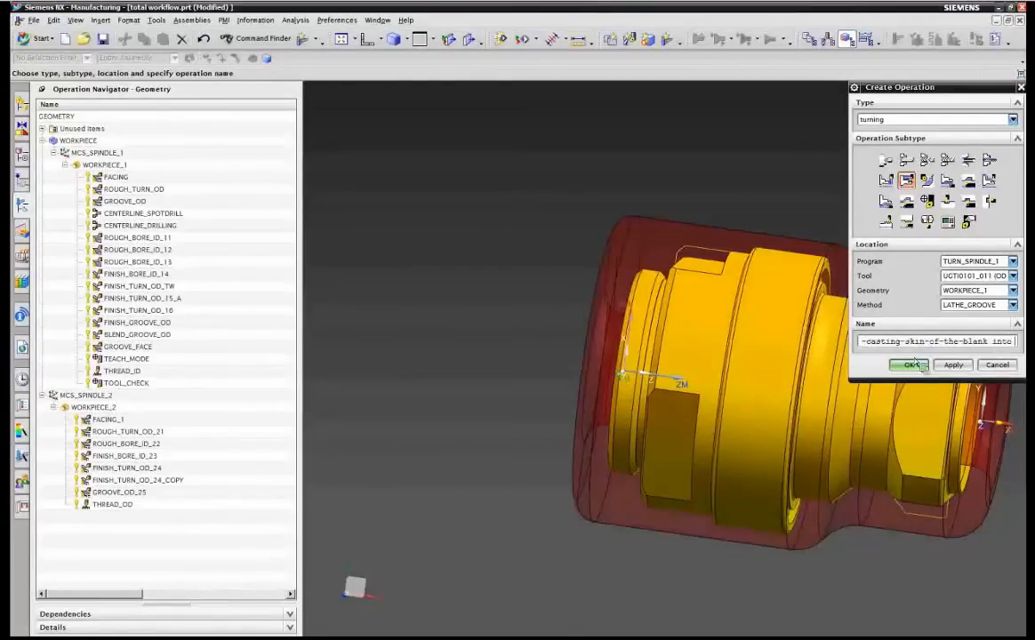
{"action": "double_click", "coordinate": [987, 342]}
{"action": "left_click", "coordinate": [1013, 345]}
{"action": "key", "text": "End"}
{"action": "key", "text": "BackSpace"}
{"action": "key", "text": "BackSpace"}
{"action": "key", "text": "BackSpace"}
{"action": "key", "text": "BackSpace"}
{"action": "key", "text": "BackSpace"}
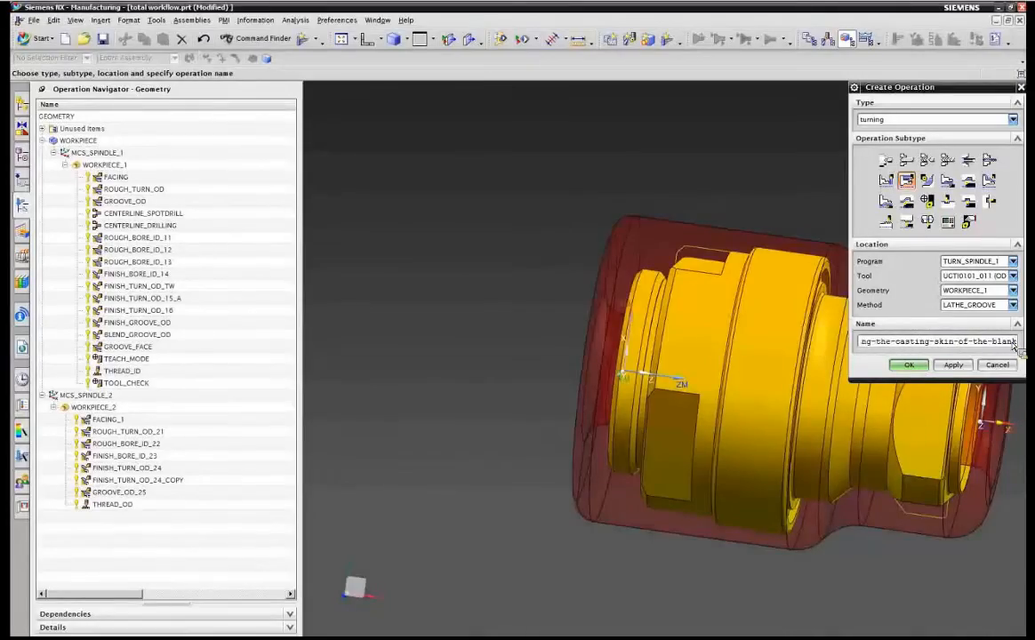
{"action": "key", "text": "Return"}
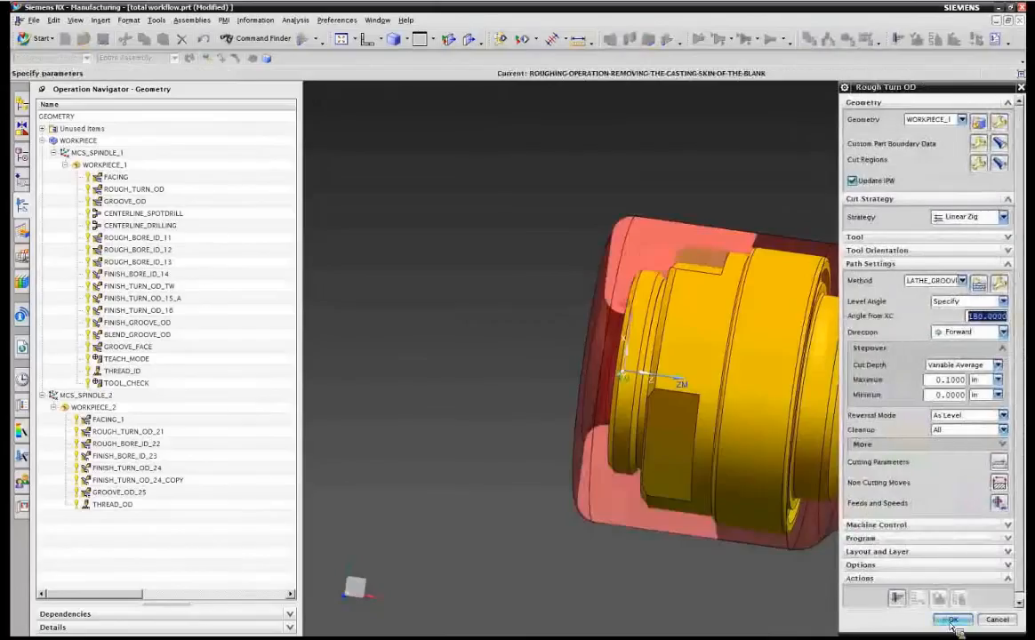
{"action": "left_click", "coordinate": [949, 622]}
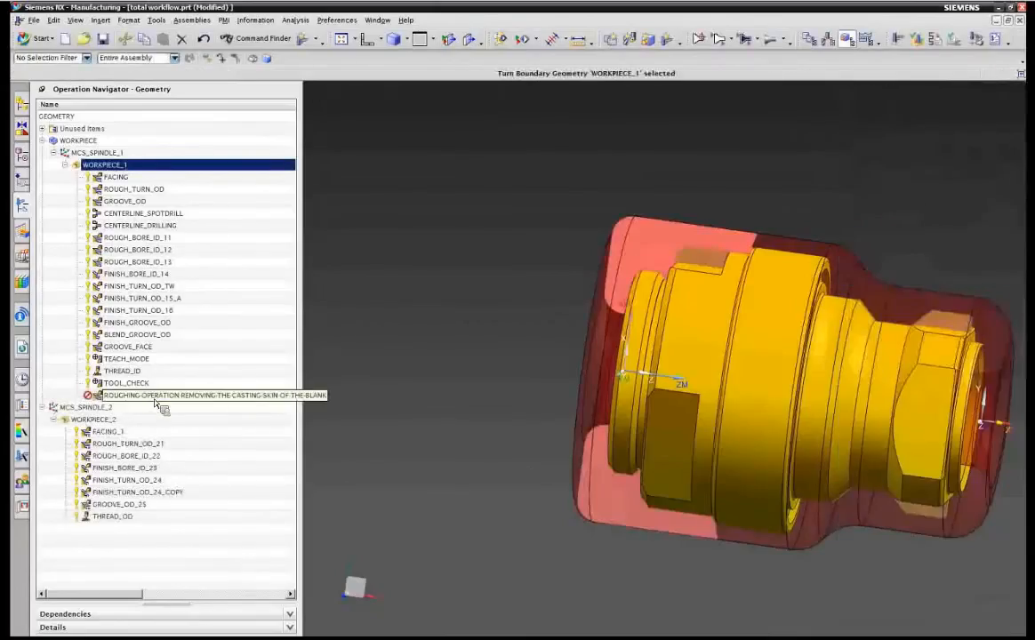
Move the roughing operation under WORKPIECE_2 in the operation navigator.
{"action": "left_click", "coordinate": [105, 399]}
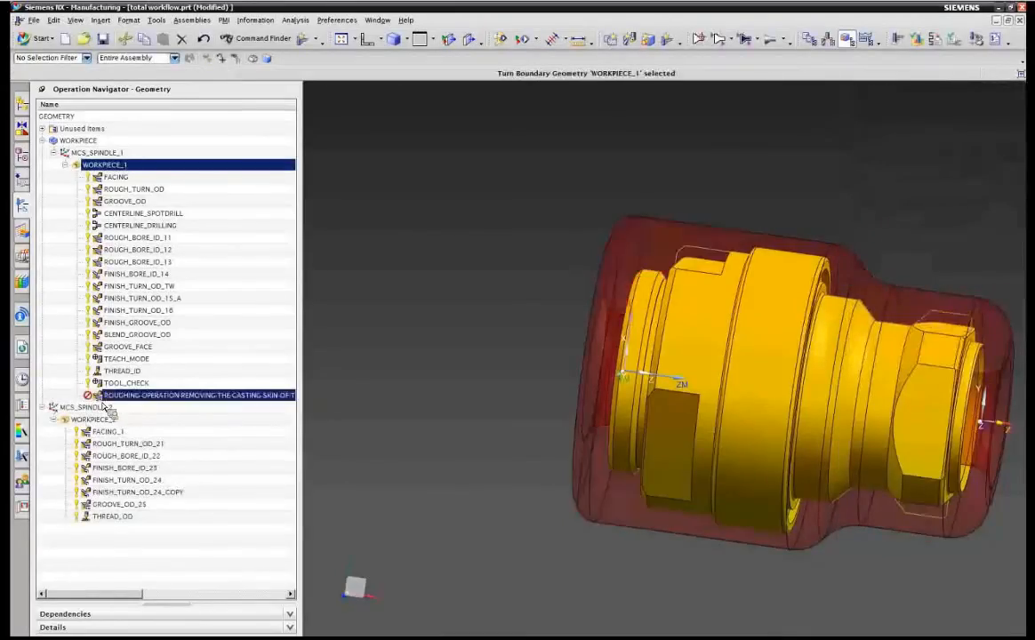
{"action": "left_click", "coordinate": [104, 399]}
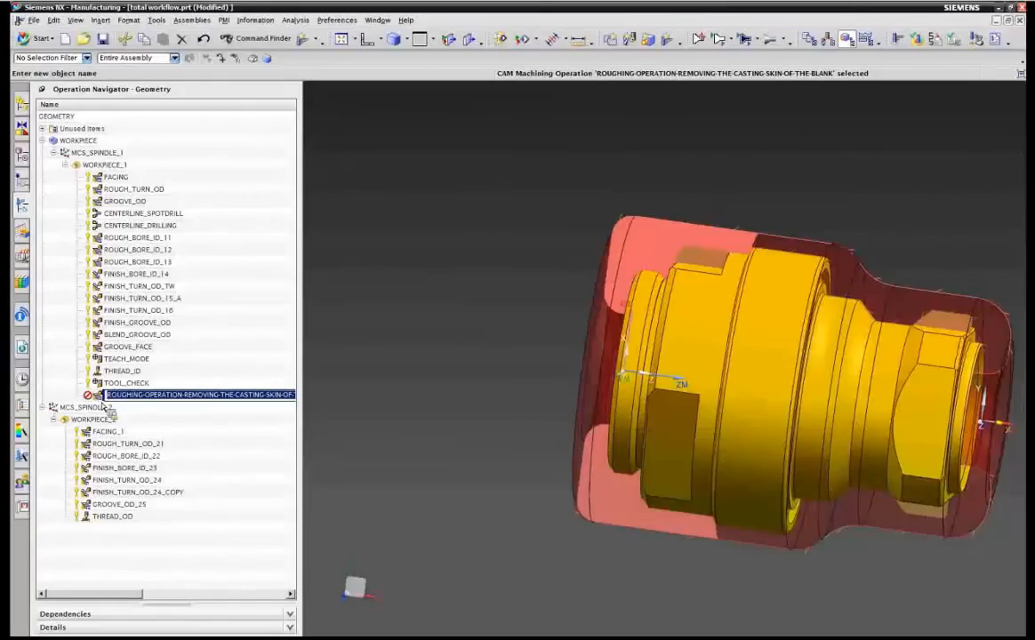
{"action": "key", "text": "Return"}
{"action": "left_click", "coordinate": [101, 401]}
{"action": "left_click_drag", "start_coordinate": [101, 401], "coordinate": [154, 385]}
{"action": "left_click_drag", "start_coordinate": [157, 382], "coordinate": [163, 300]}
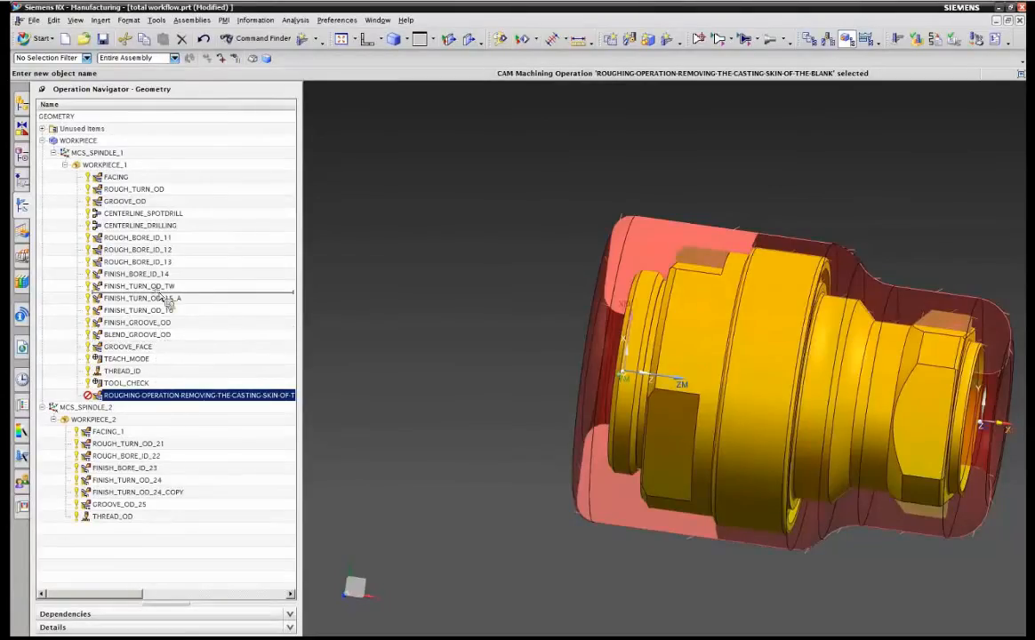
{"action": "left_click_drag", "start_coordinate": [165, 302], "coordinate": [123, 432]}
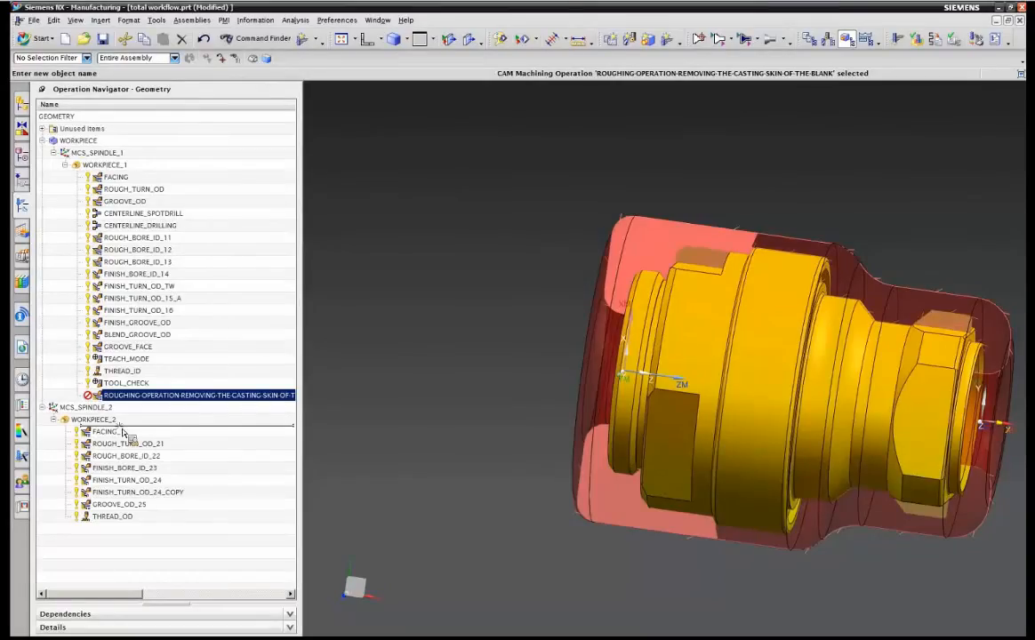
{"action": "left_click_drag", "start_coordinate": [122, 431], "coordinate": [125, 419]}
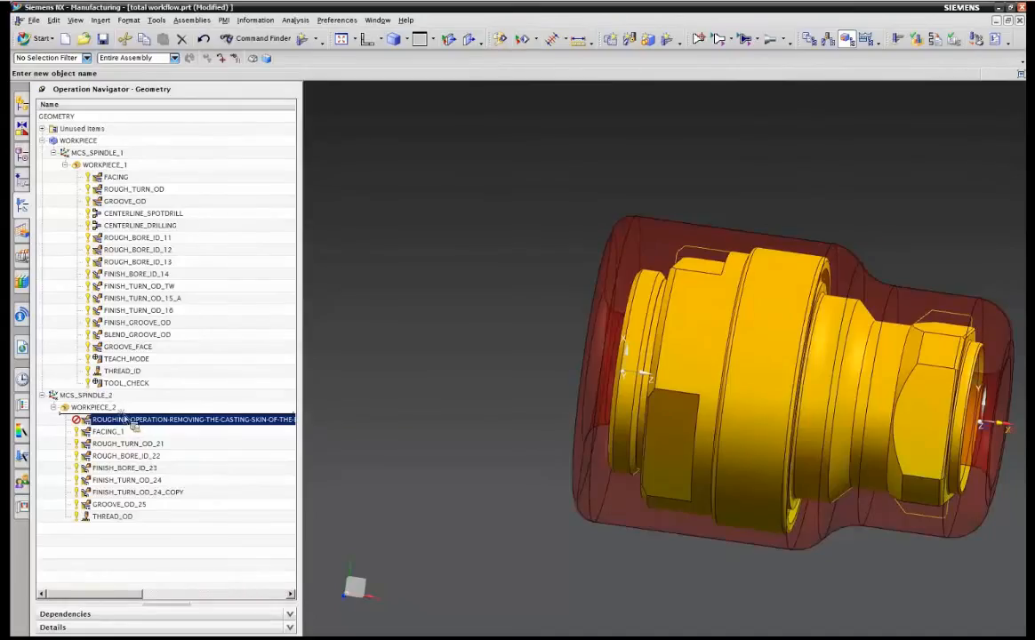
Move the roughing operation back under WORKPIECE_1, placing it first ahead of FACING.
{"action": "right_click", "coordinate": [61, 412]}
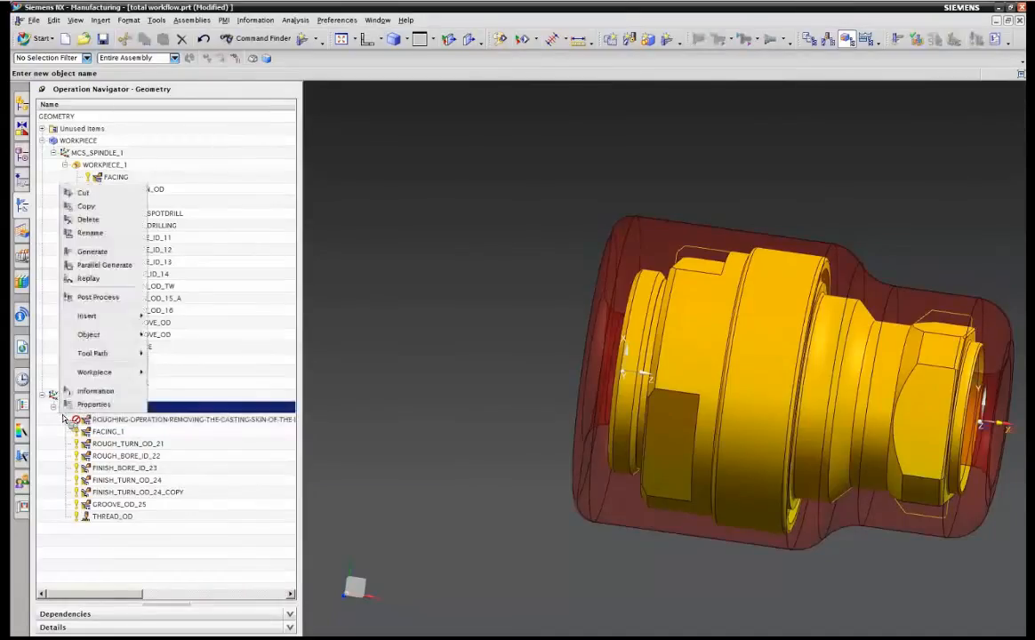
{"action": "left_click", "coordinate": [61, 415]}
{"action": "left_click_drag", "start_coordinate": [84, 421], "coordinate": [151, 179]}
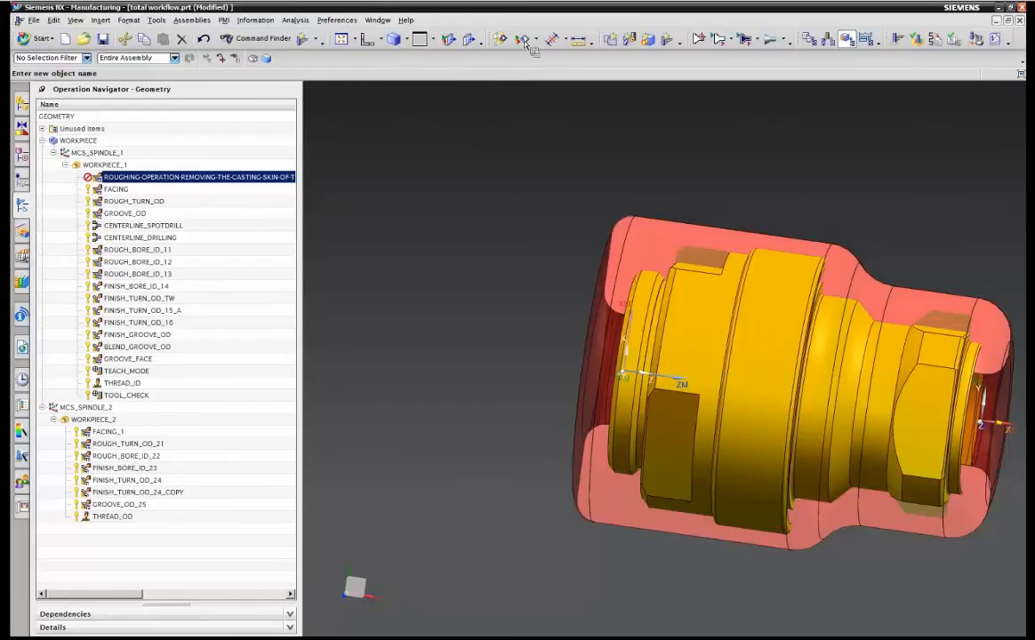
Hide the part bodies and orient the view to a flat side view of the section.
{"action": "left_click", "coordinate": [481, 39]}
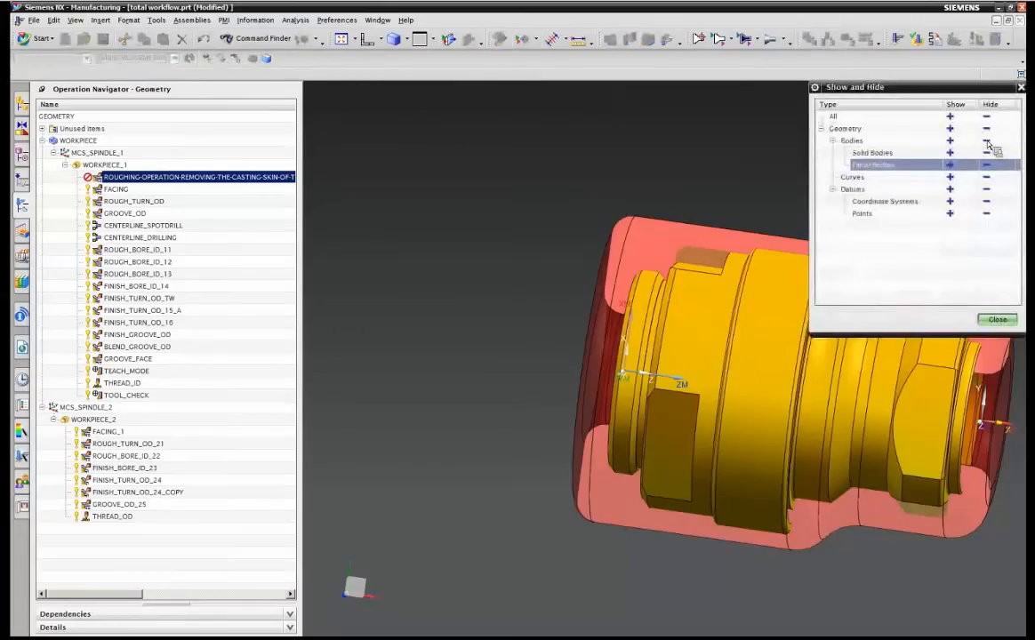
{"action": "left_click", "coordinate": [1000, 324]}
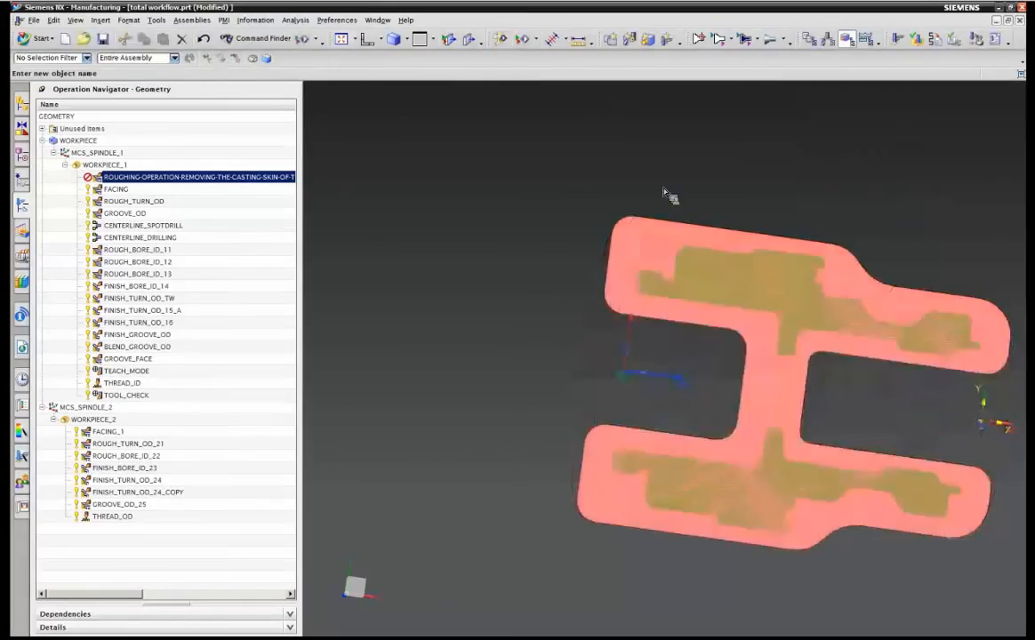
{"action": "left_click", "coordinate": [381, 42]}
{"action": "left_click", "coordinate": [386, 74]}
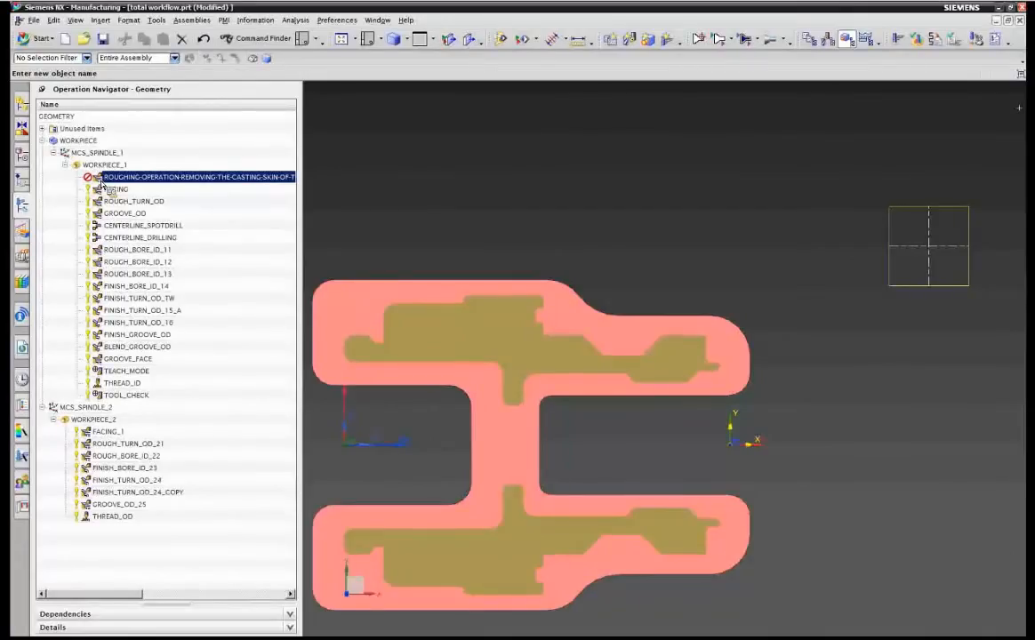
Open the roughing operation and generate its tool path with the Linear Zig strategy.
{"action": "double_click", "coordinate": [100, 181]}
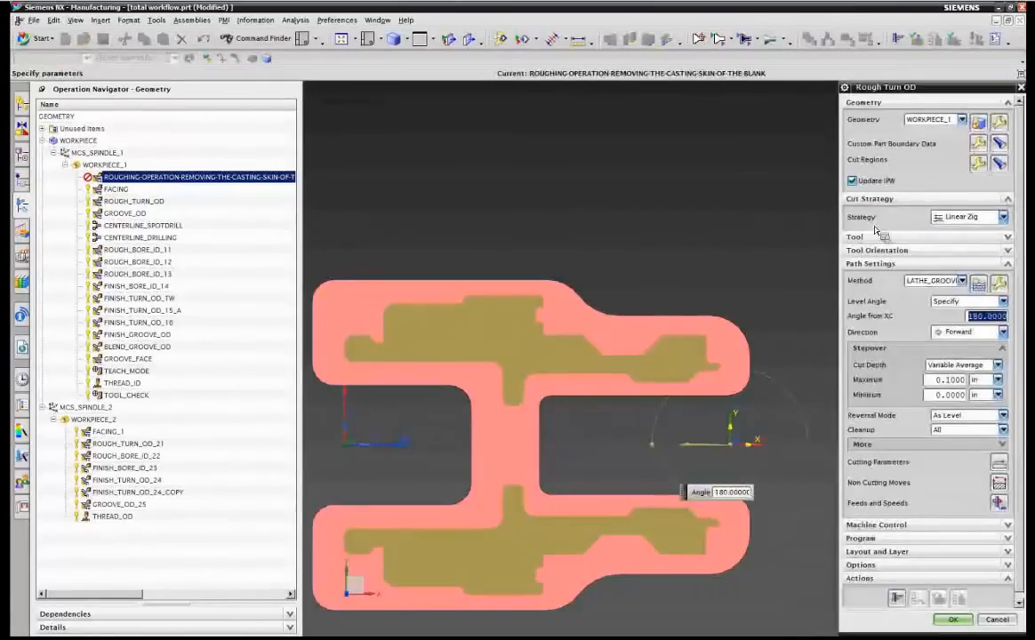
{"action": "left_click", "coordinate": [899, 603]}
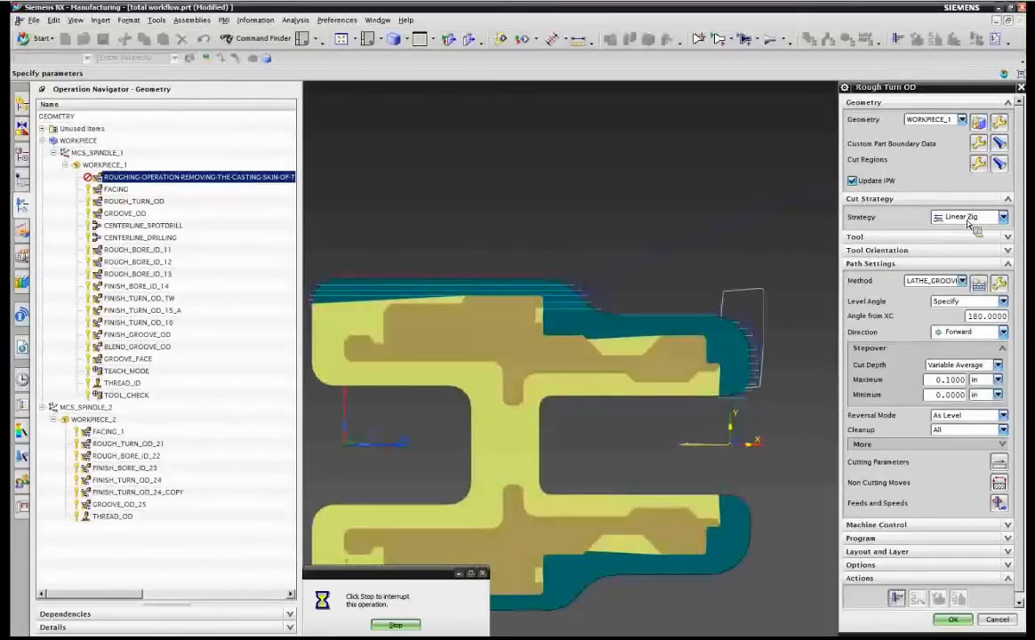
Switch the cut strategy to Blank Contour Zig, regenerate the tool path, and accept the operation.
{"action": "left_click", "coordinate": [969, 219]}
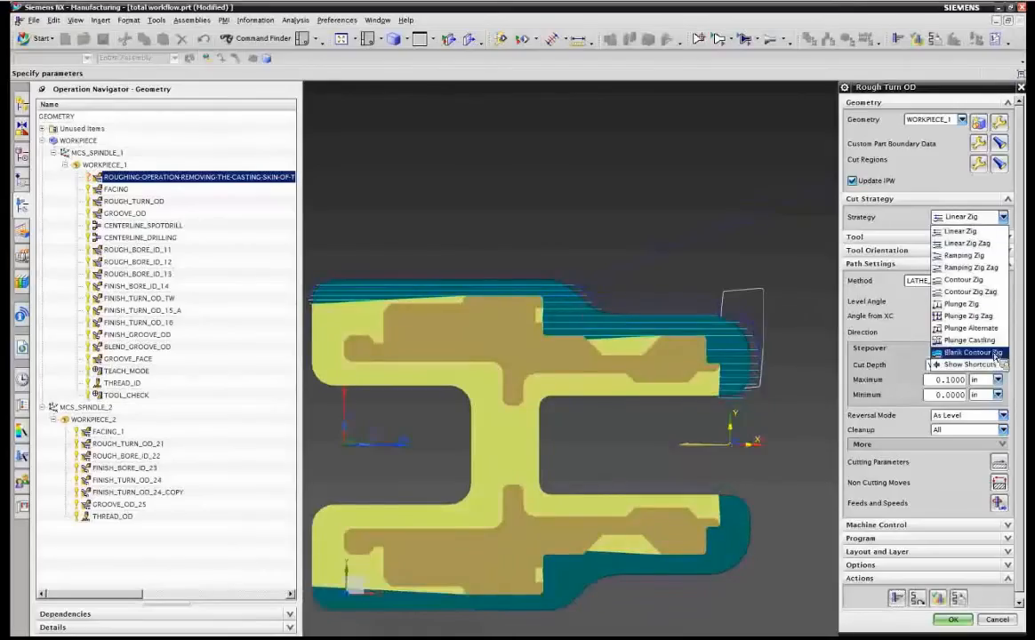
{"action": "left_click", "coordinate": [993, 356]}
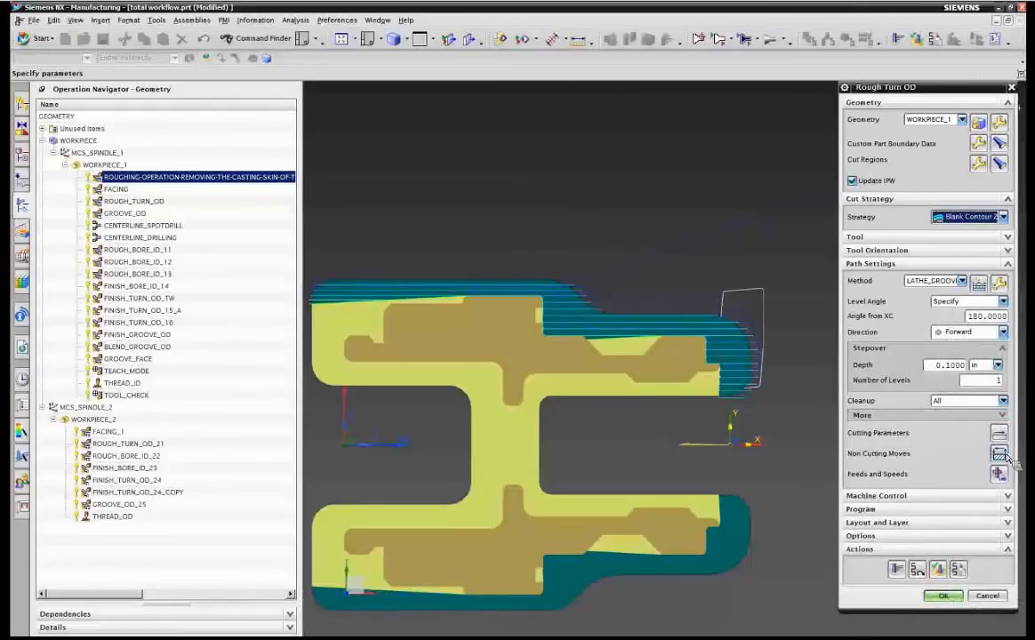
{"action": "left_click", "coordinate": [898, 571]}
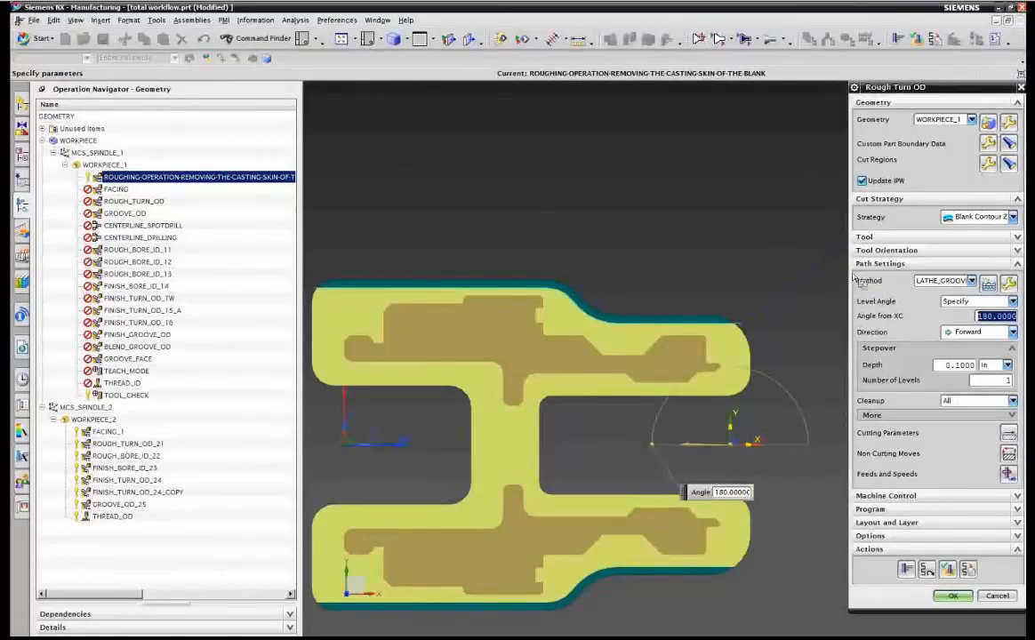
{"action": "left_click", "coordinate": [978, 217]}
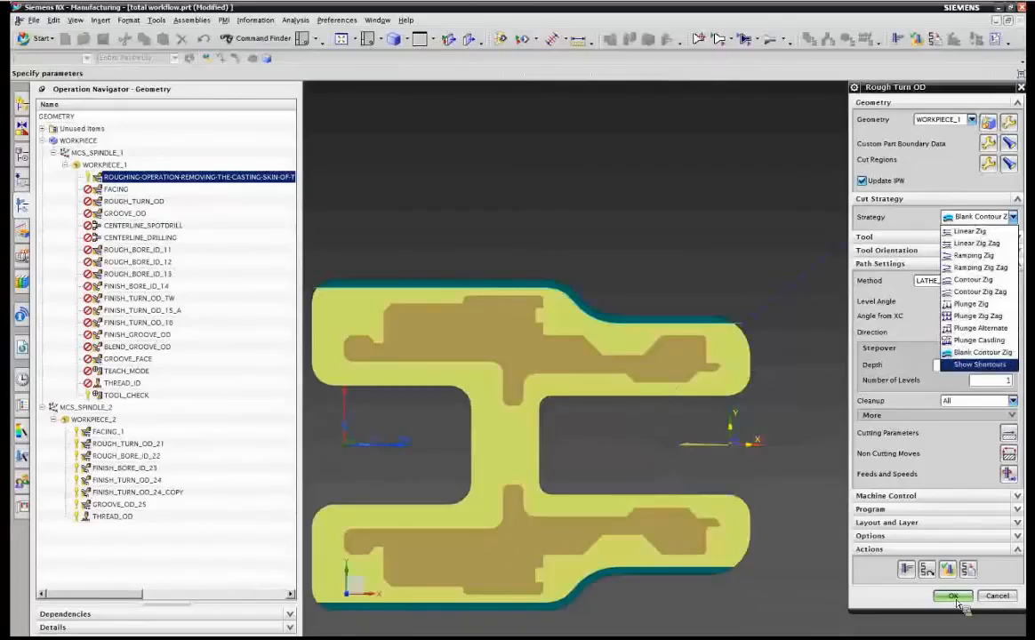
{"action": "left_click", "coordinate": [937, 486]}
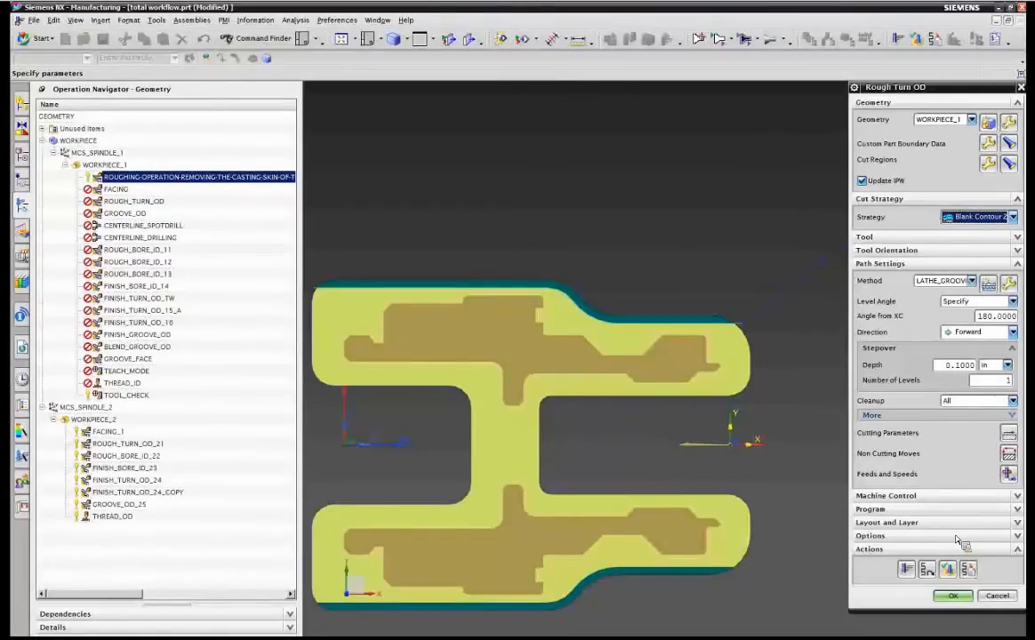
{"action": "left_click", "coordinate": [952, 596]}
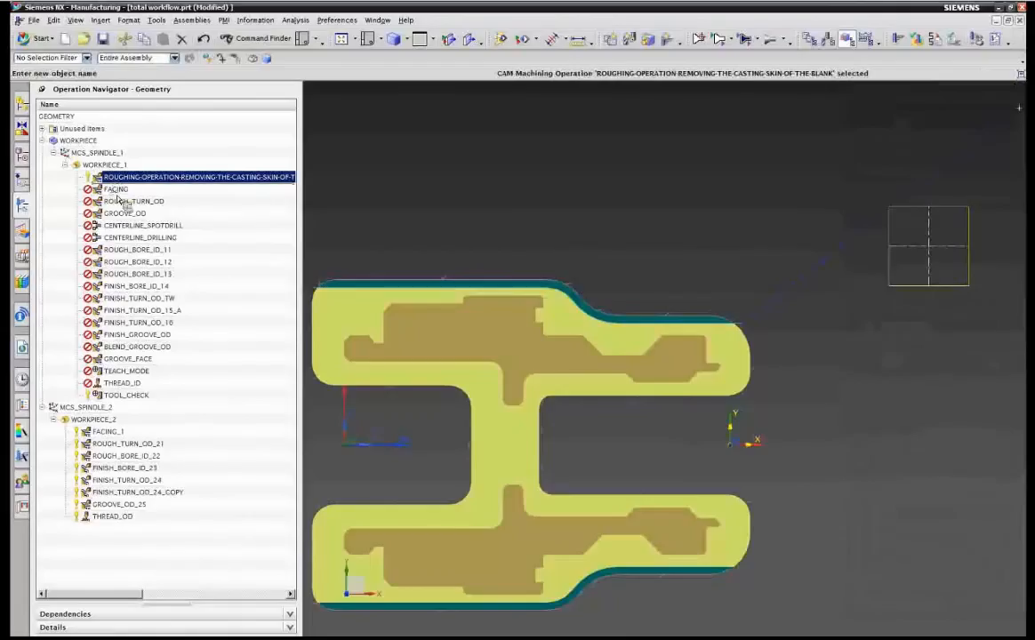
Regenerate the roughing tool path with the operation placed below FACING, then move it back above FACING.
{"action": "left_click_drag", "start_coordinate": [118, 199], "coordinate": [124, 198]}
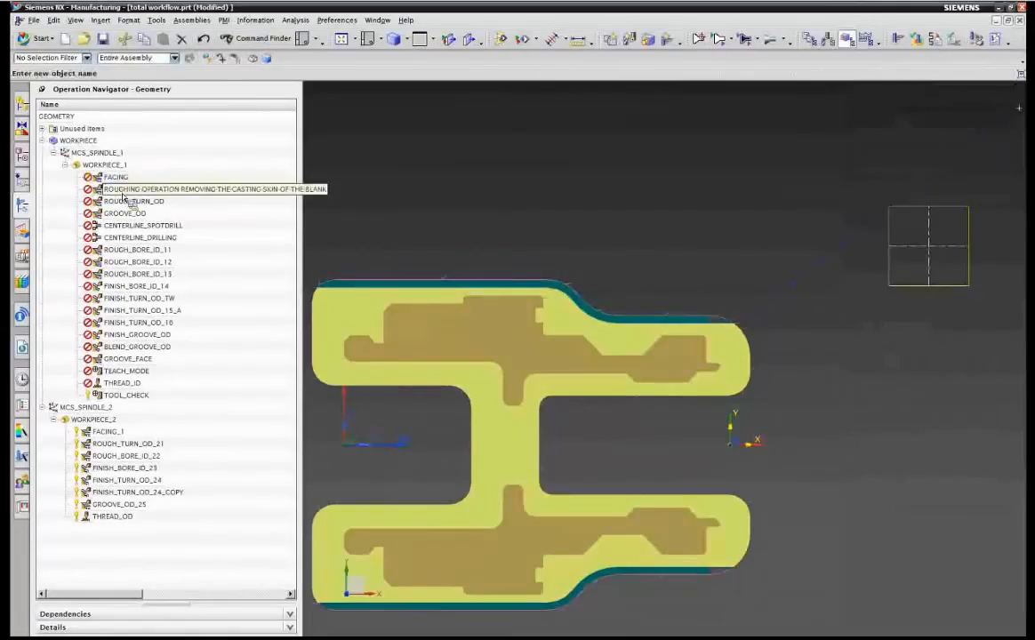
{"action": "double_click", "coordinate": [124, 192]}
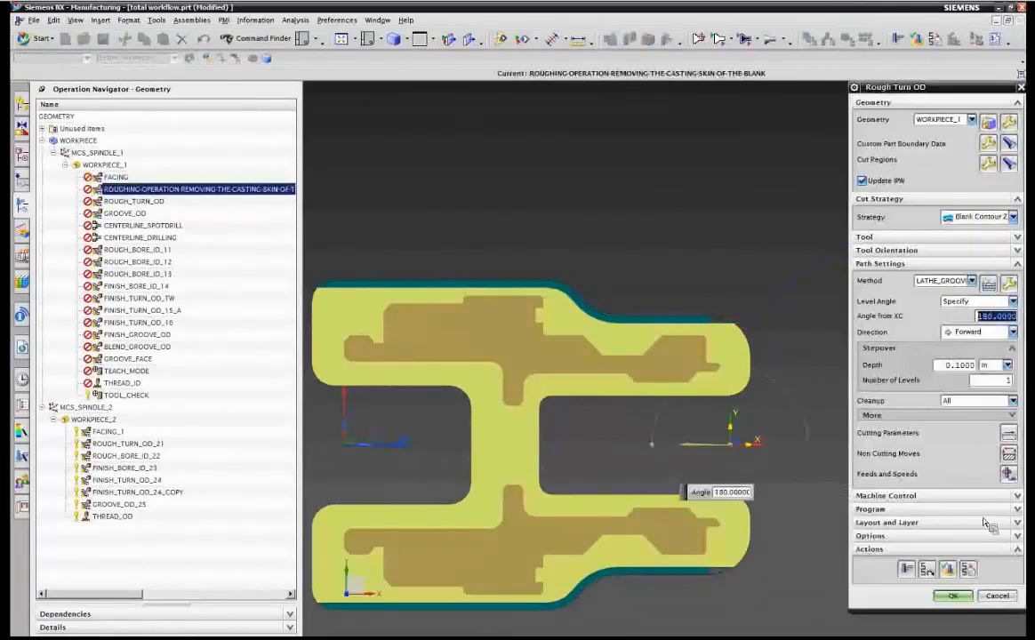
{"action": "left_click", "coordinate": [907, 569]}
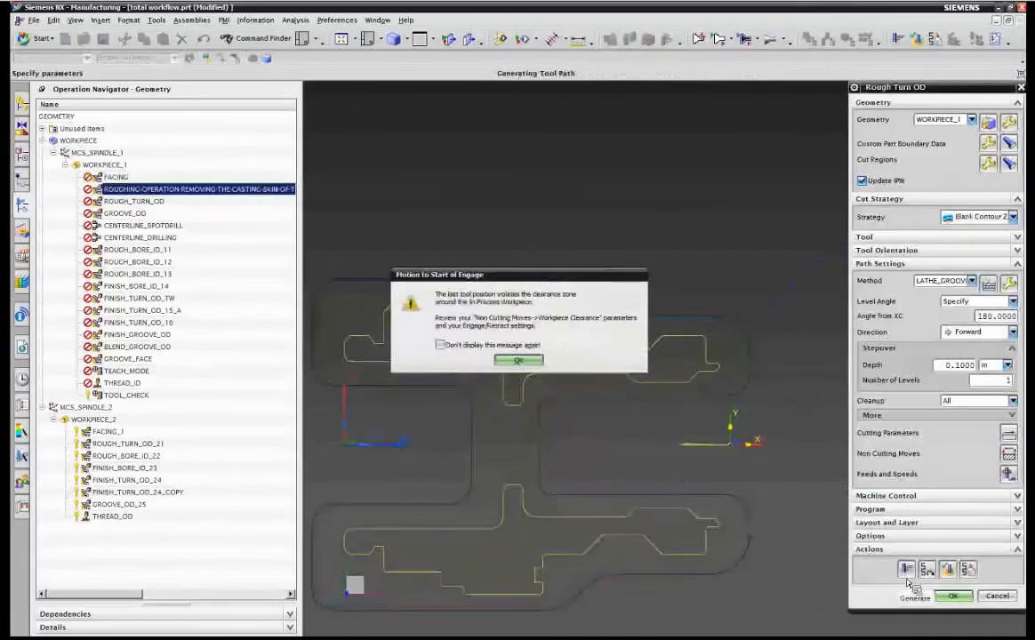
{"action": "left_click", "coordinate": [518, 361]}
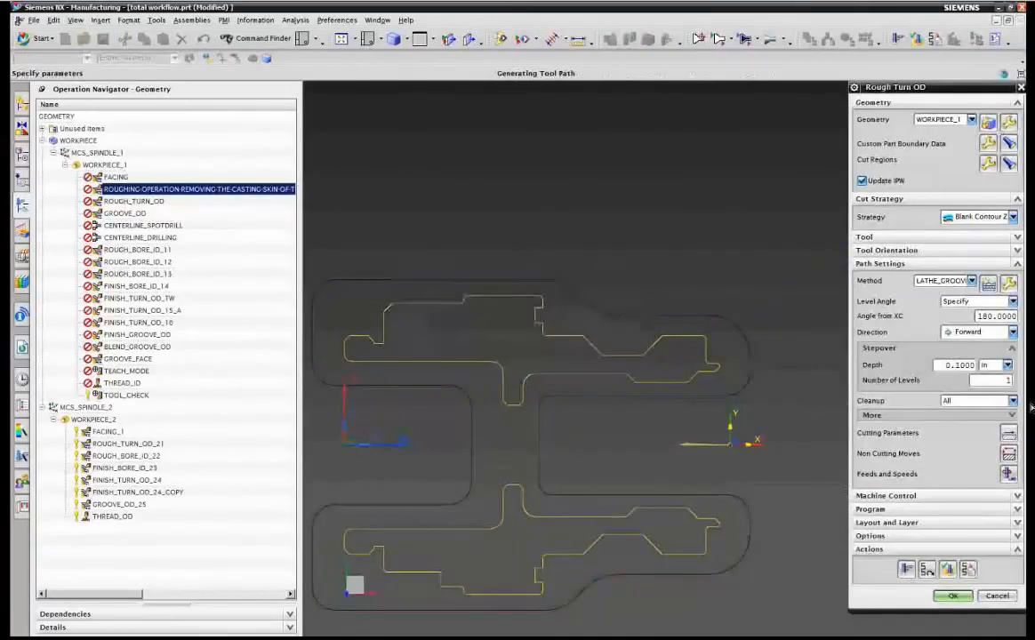
{"action": "left_click", "coordinate": [952, 595]}
{"action": "mouse_move", "coordinate": [158, 182]}
{"action": "left_mouse_down"}
{"action": "mouse_move", "coordinate": [143, 160]}
{"action": "mouse_move", "coordinate": [149, 174]}
{"action": "left_mouse_up"}
Open the roughing operation's cut regions and set Axial Trim Plane 1's limit option to Point.
{"action": "double_click", "coordinate": [296, 177]}
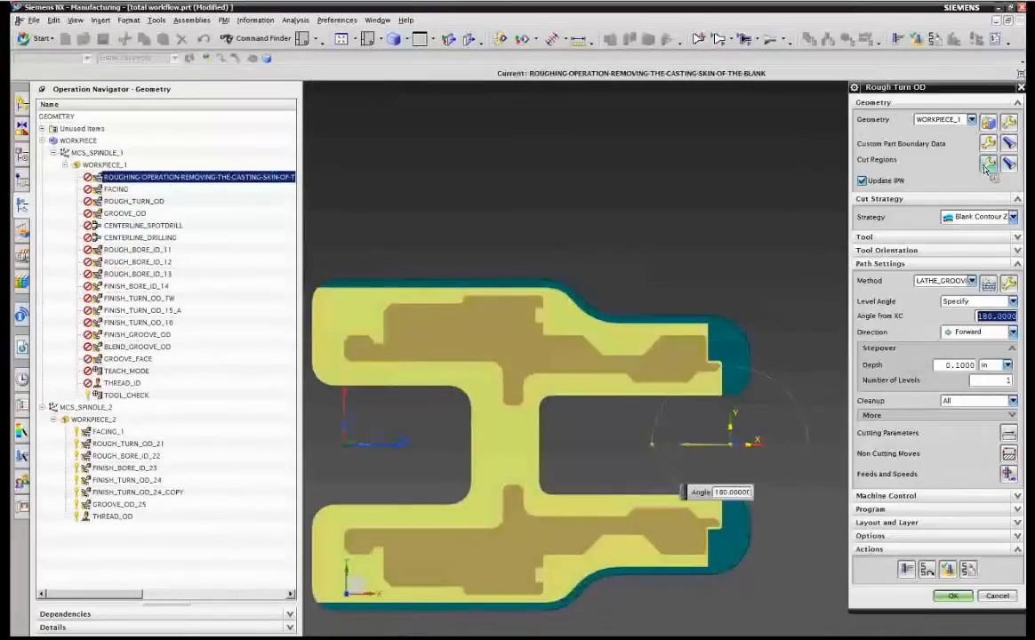
{"action": "left_click", "coordinate": [988, 165]}
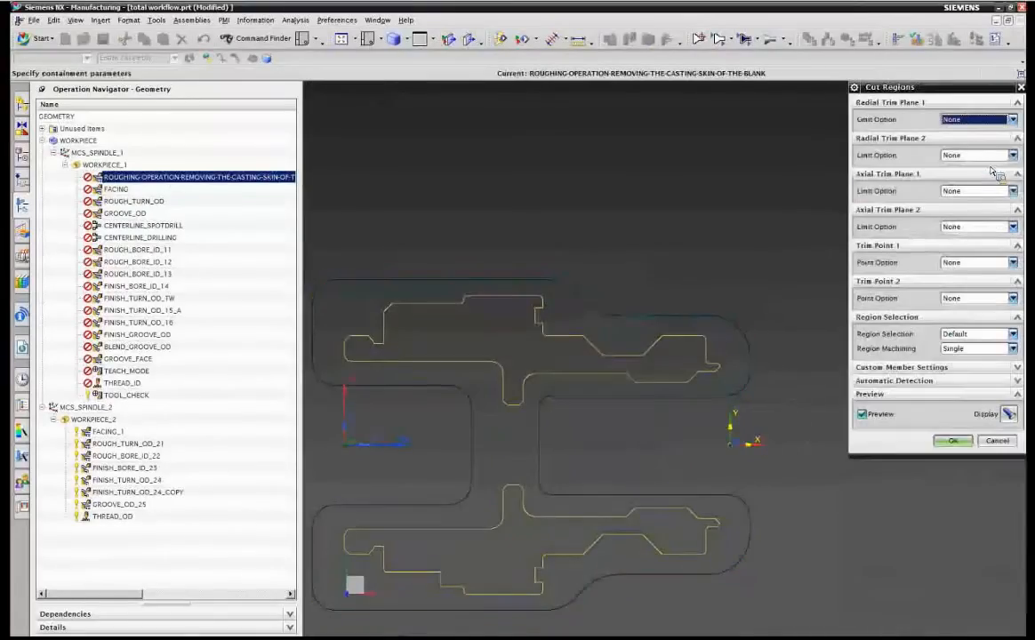
{"action": "left_click", "coordinate": [969, 191]}
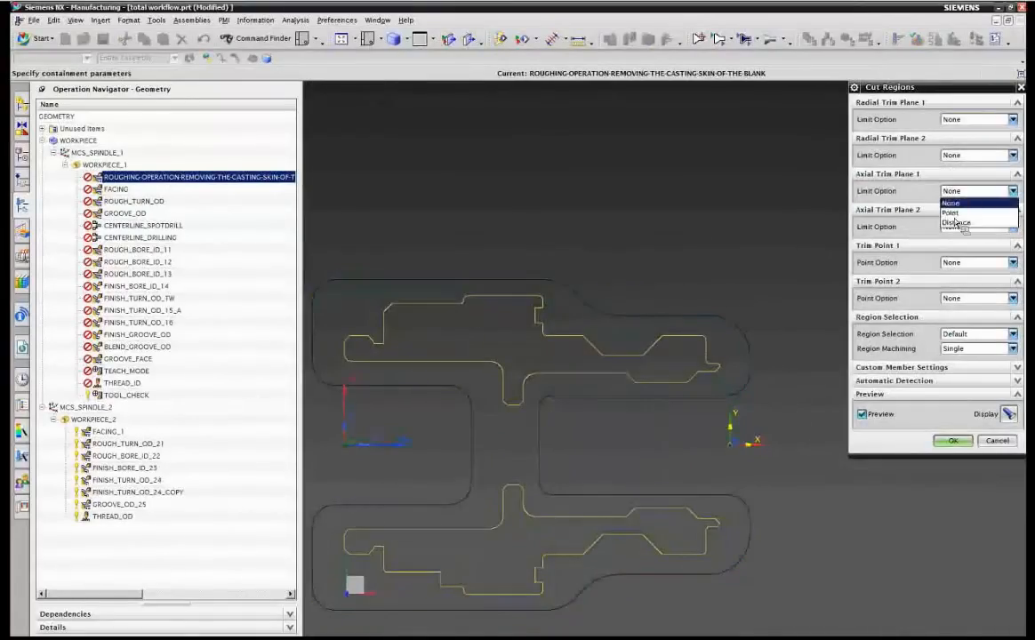
{"action": "left_click", "coordinate": [951, 212]}
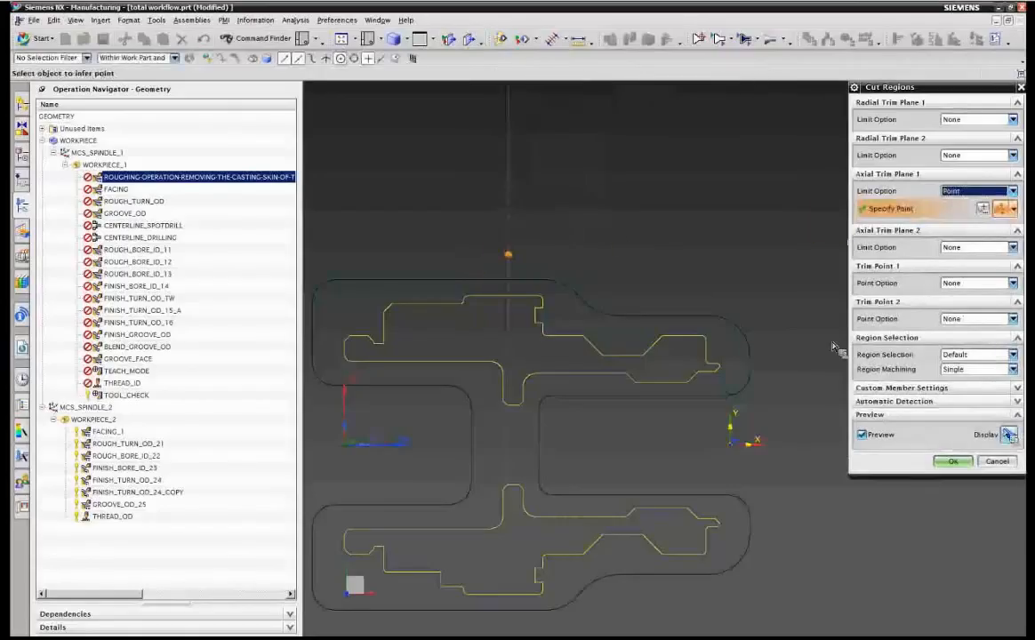
{"action": "left_click", "coordinate": [953, 460]}
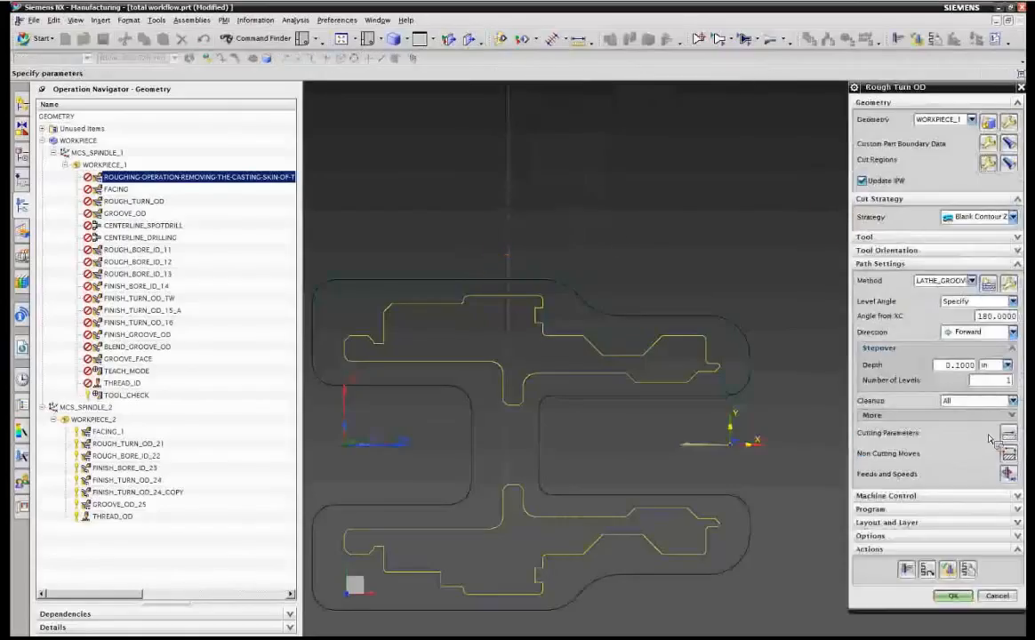
Review the roughing operation's non-cutting moves, then regenerate its tool path.
{"action": "left_click", "coordinate": [1008, 455]}
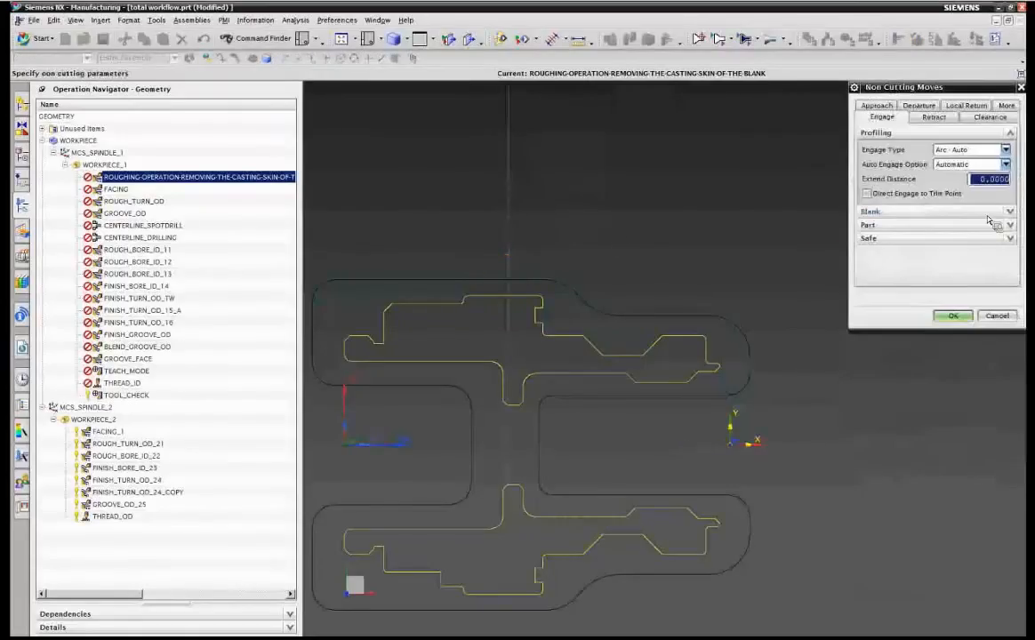
{"action": "left_click", "coordinate": [952, 316]}
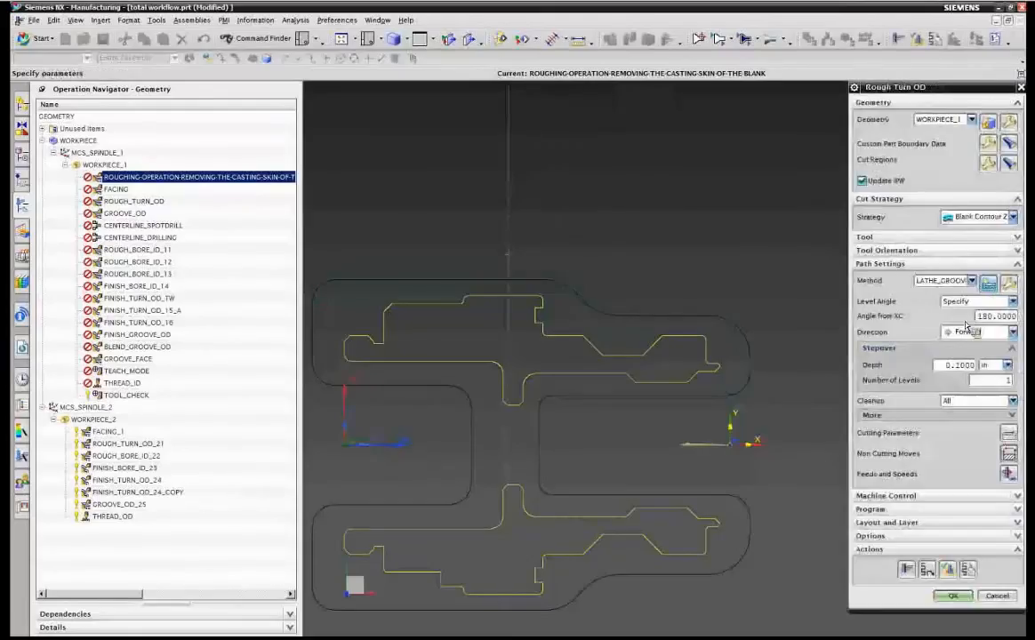
{"action": "left_click", "coordinate": [921, 570]}
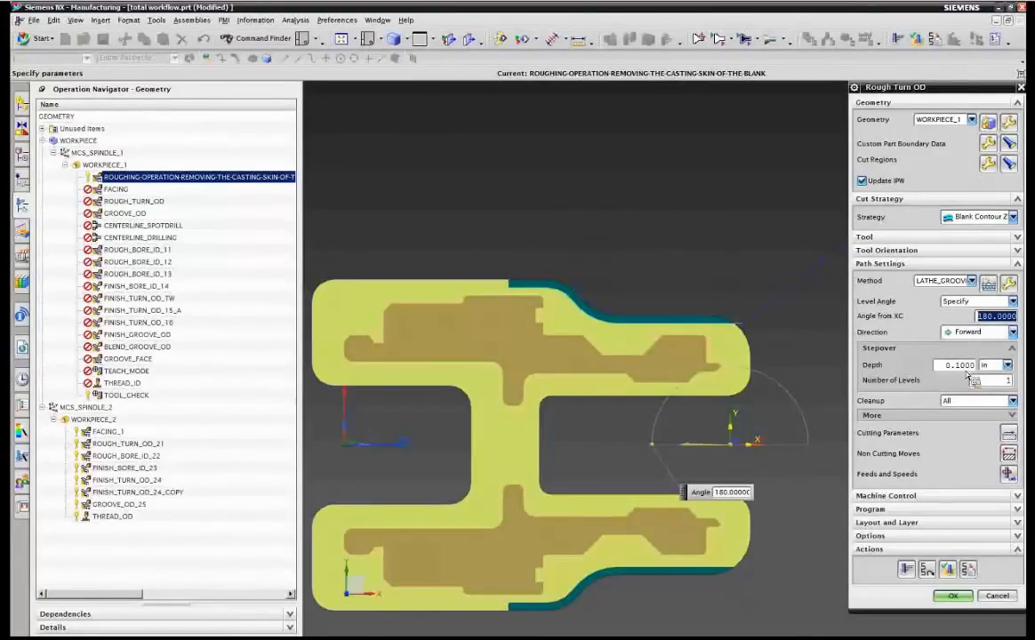
Set the stepover depth to 0.05 in with 2 levels and regenerate the roughing tool path.
{"action": "left_click", "coordinate": [961, 366]}
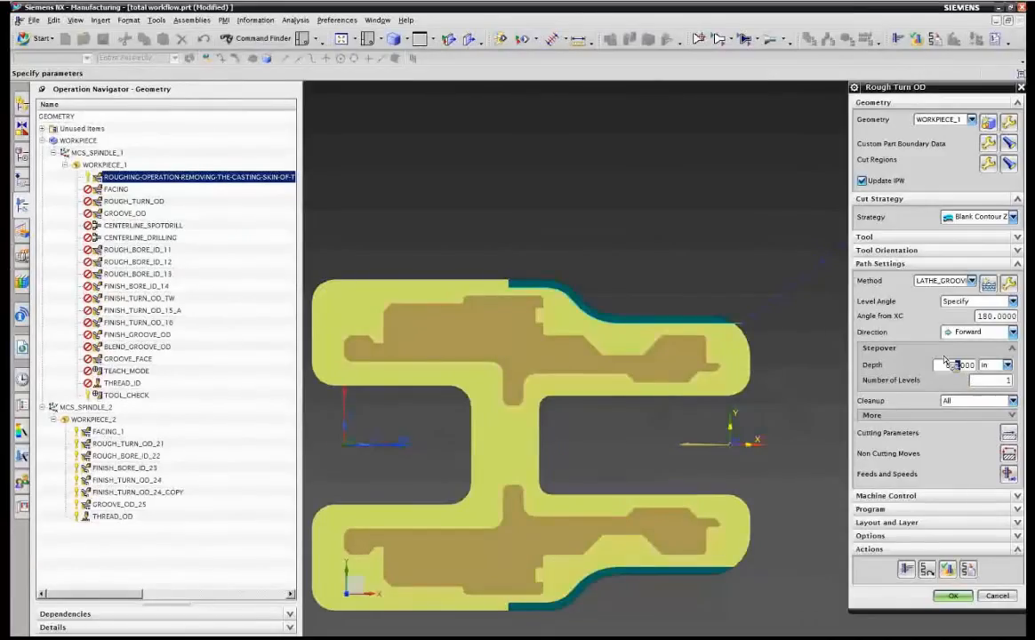
{"action": "type", "text": "05"}
{"action": "double_click", "coordinate": [984, 383]}
{"action": "type", "text": "2"}
{"action": "left_click", "coordinate": [906, 569]}
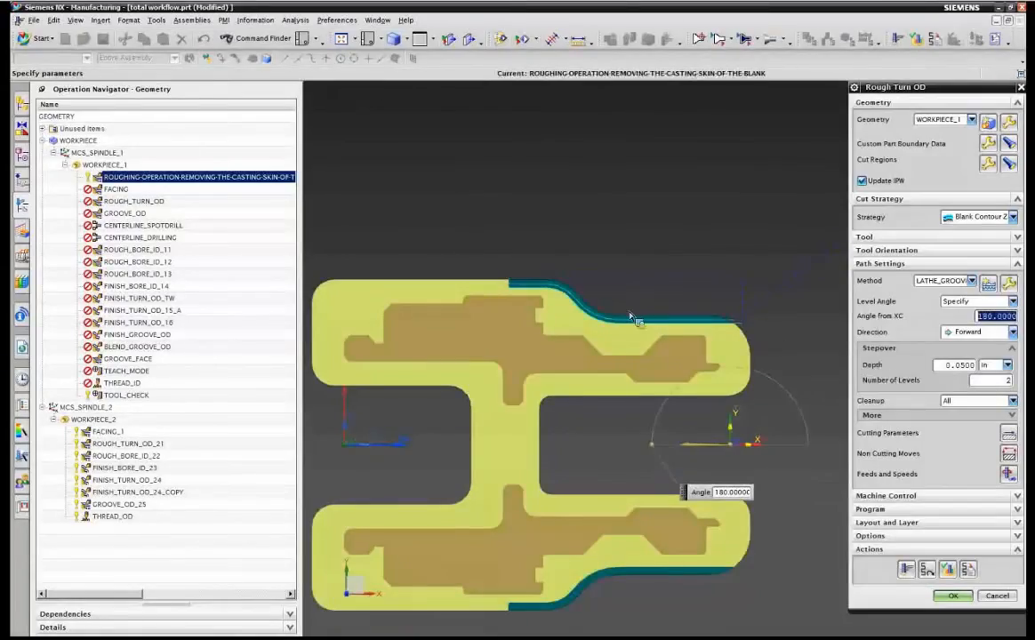
Set the number of levels to 4 and accept the roughing operation.
{"action": "left_click", "coordinate": [1001, 380]}
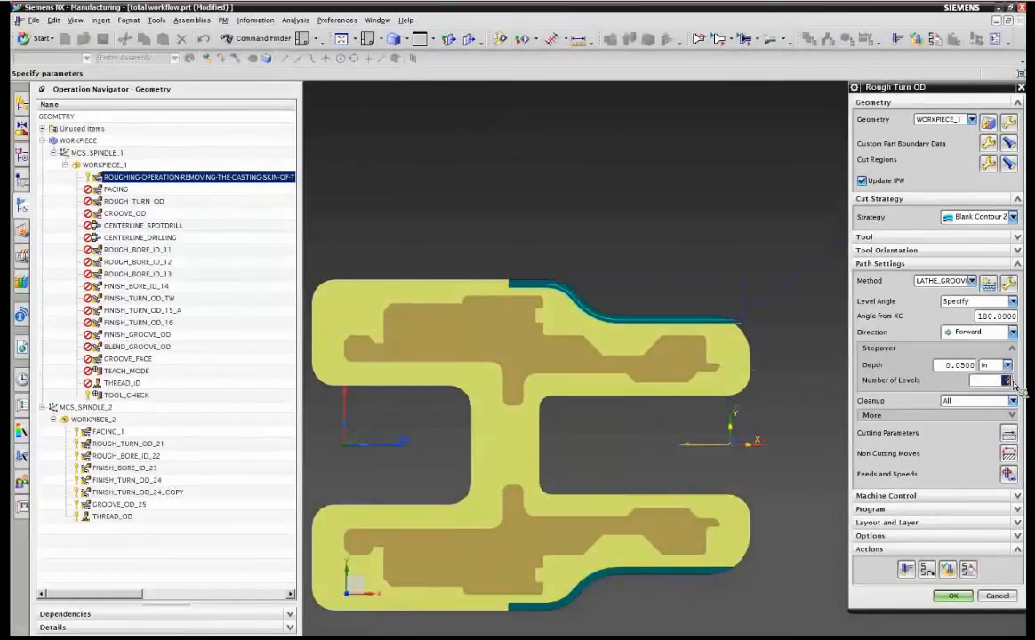
{"action": "left_click", "coordinate": [1013, 382]}
{"action": "left_click_drag", "start_coordinate": [1012, 383], "coordinate": [1005, 385]}
{"action": "type", "text": "4"}
{"action": "left_click", "coordinate": [953, 596]}
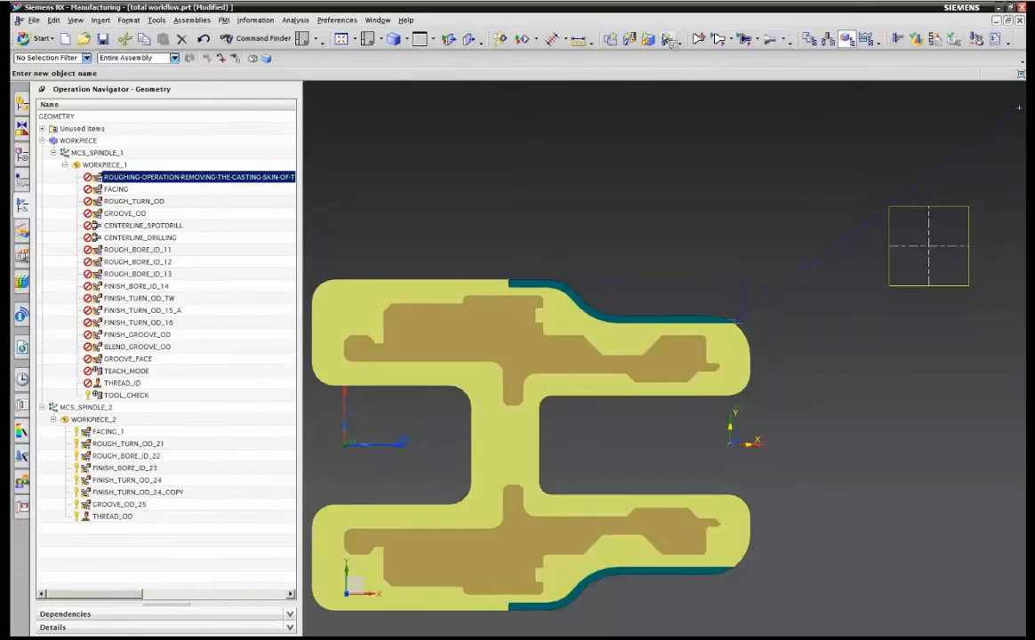
Measure the simple distance between the blank and part outer edges near the upper shoulder.
{"action": "left_click", "coordinate": [699, 39]}
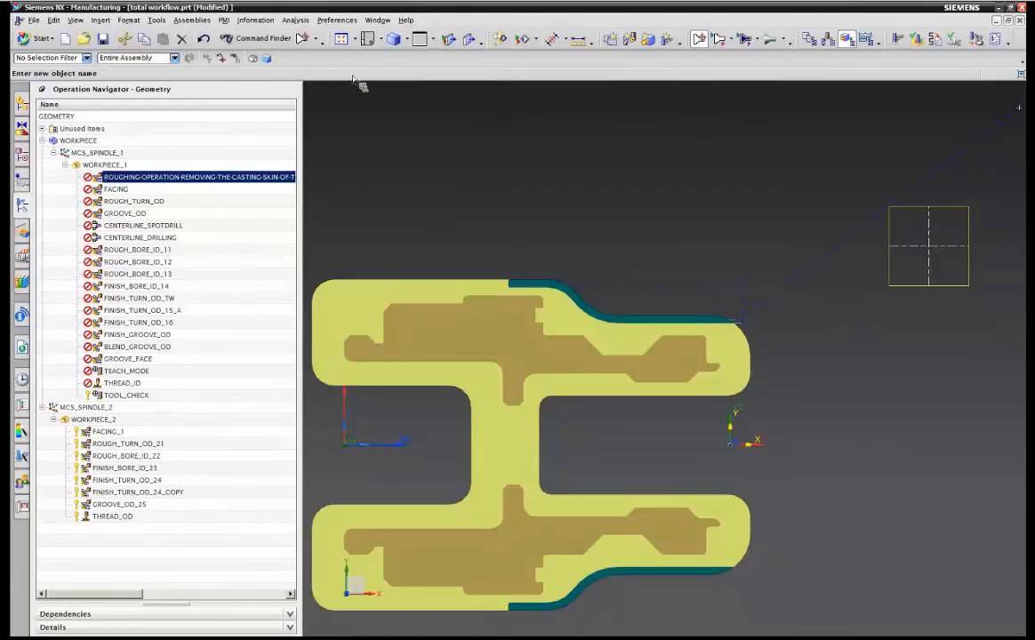
{"action": "left_click", "coordinate": [296, 20]}
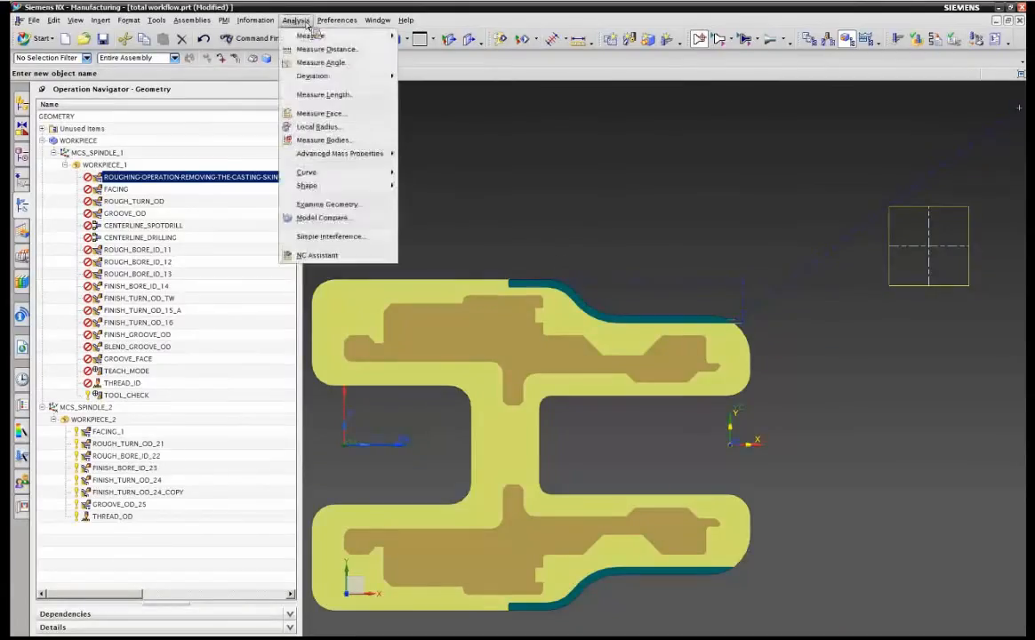
{"action": "mouse_move", "coordinate": [311, 35]}
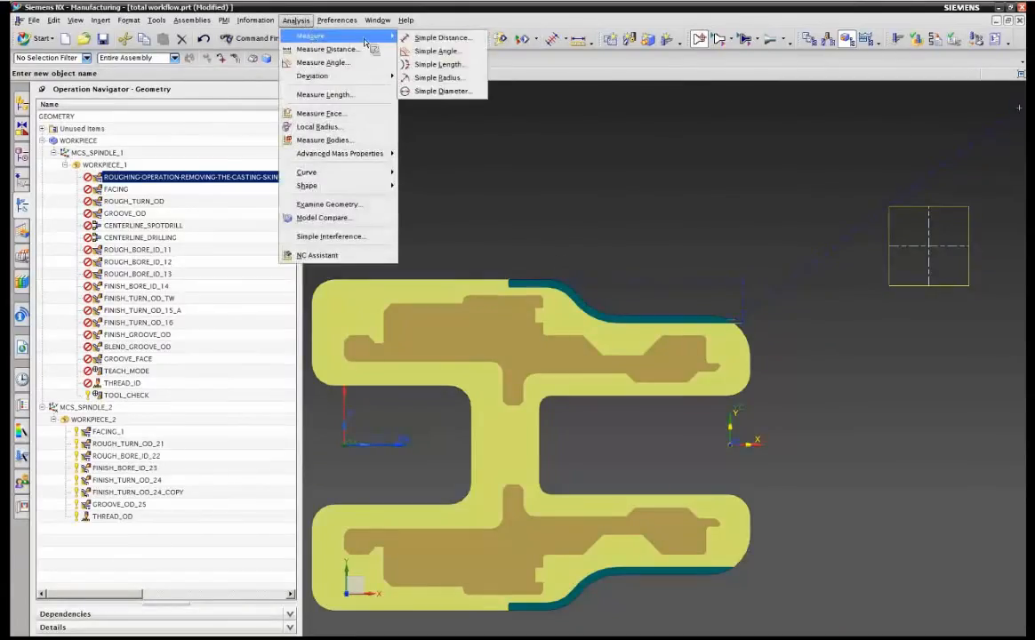
{"action": "left_click", "coordinate": [435, 38]}
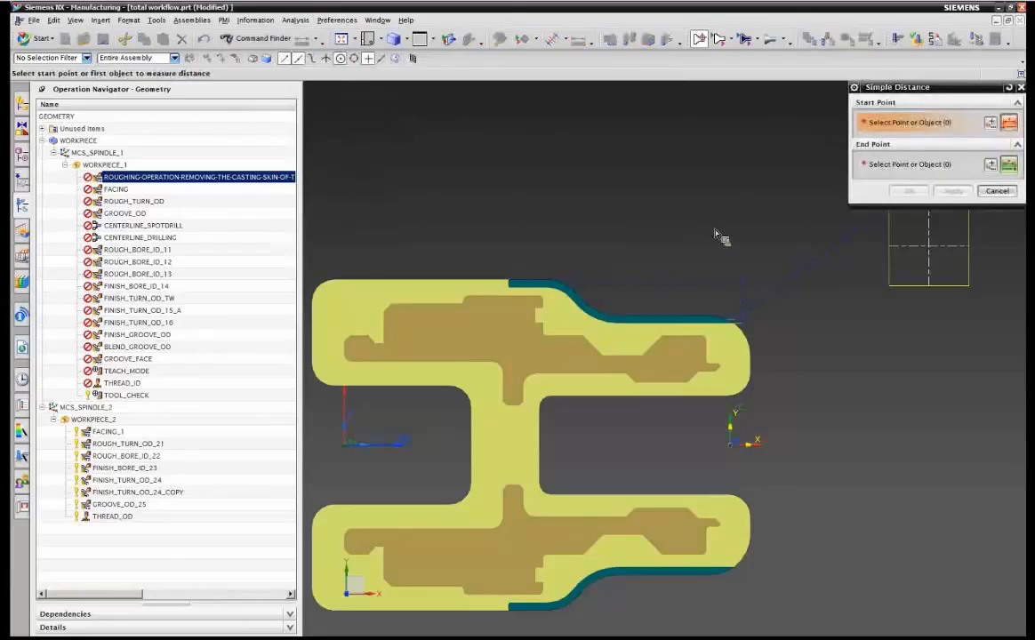
{"action": "left_click", "coordinate": [530, 283]}
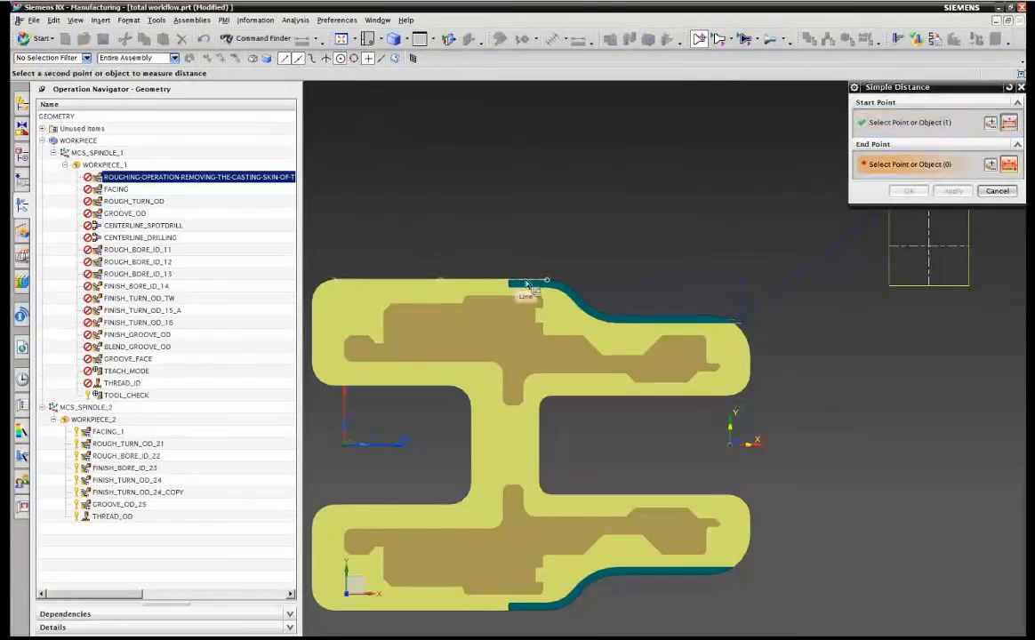
{"action": "left_click", "coordinate": [547, 281]}
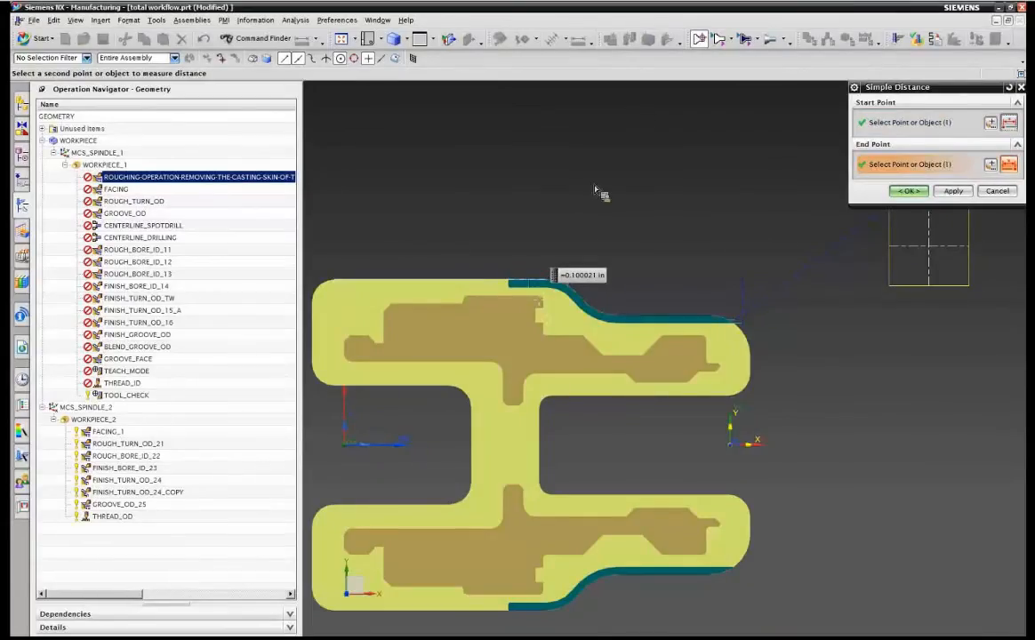
{"action": "left_click", "coordinate": [531, 302]}
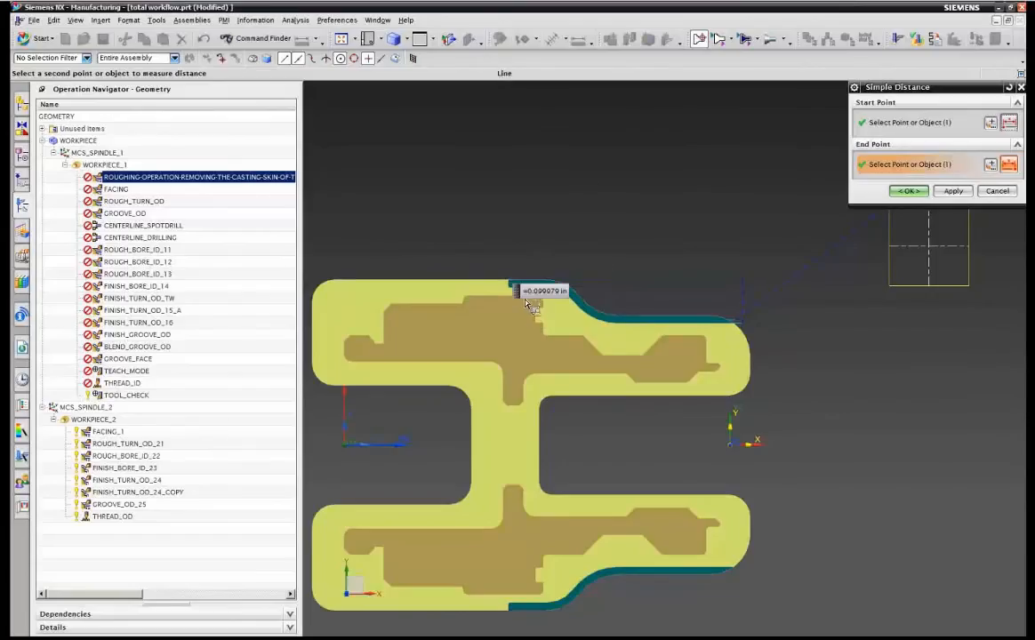
{"action": "left_click", "coordinate": [916, 191]}
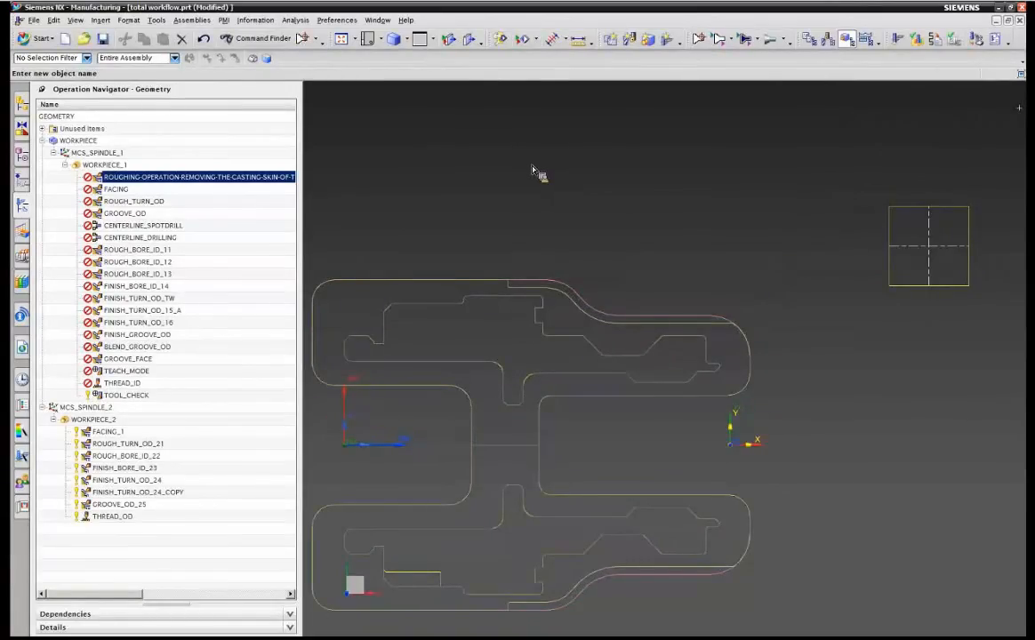
Open the FACING operation and step through its tool path in 3D Dynamic verification.
{"action": "left_click", "coordinate": [118, 190]}
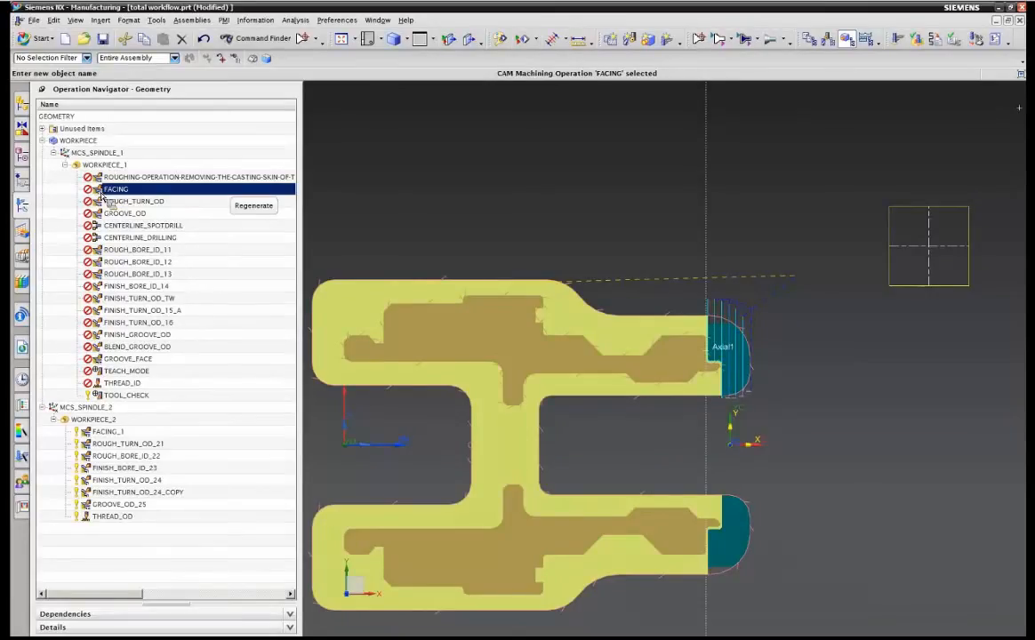
{"action": "double_click", "coordinate": [100, 191]}
{"action": "left_click", "coordinate": [948, 516]}
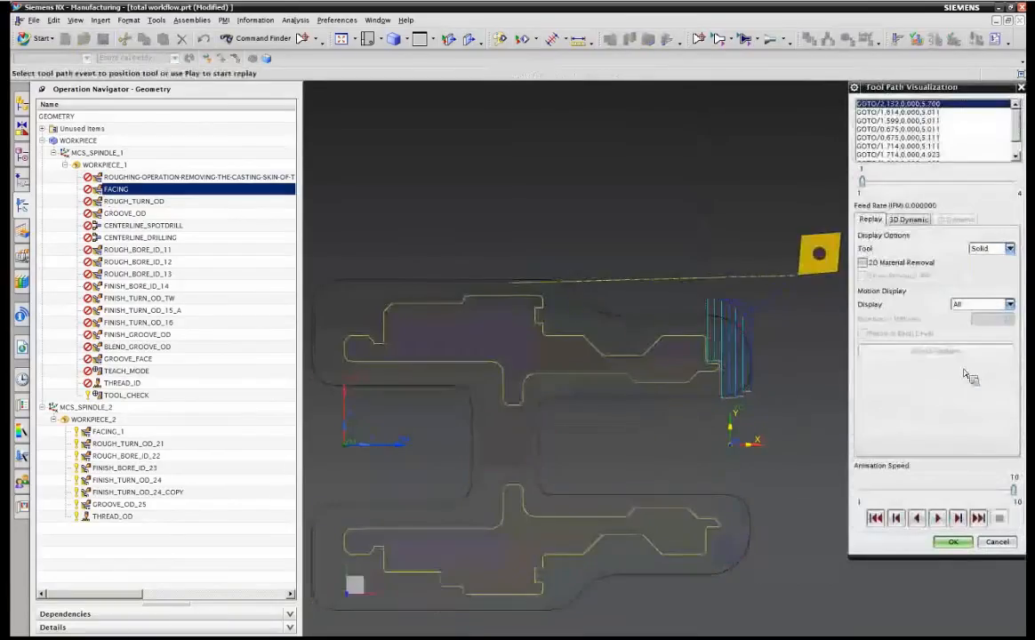
{"action": "left_click", "coordinate": [907, 219]}
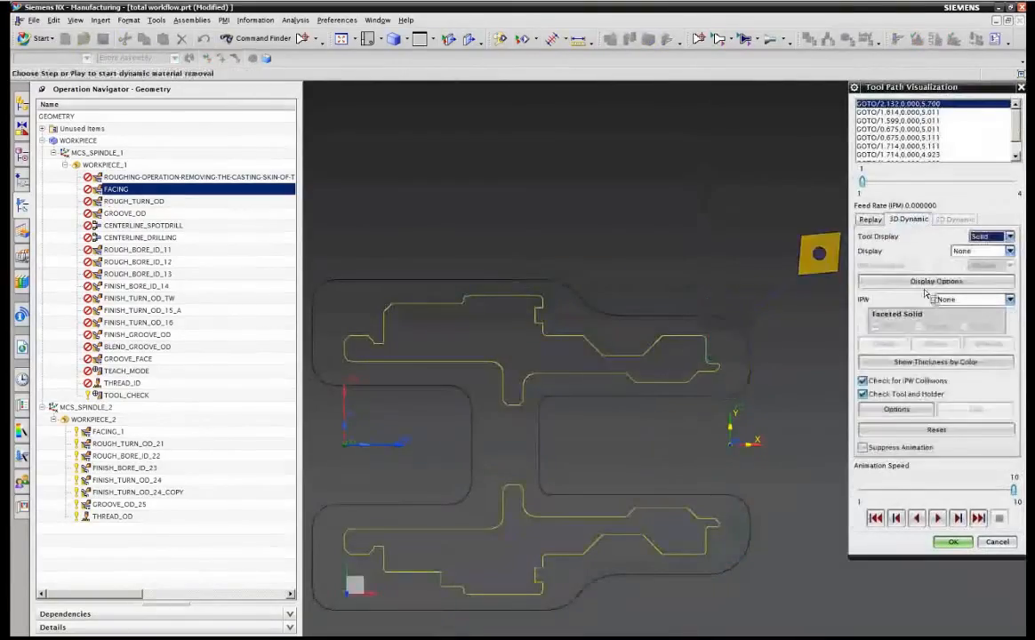
{"action": "left_click", "coordinate": [960, 520]}
{"action": "left_click", "coordinate": [960, 520]}
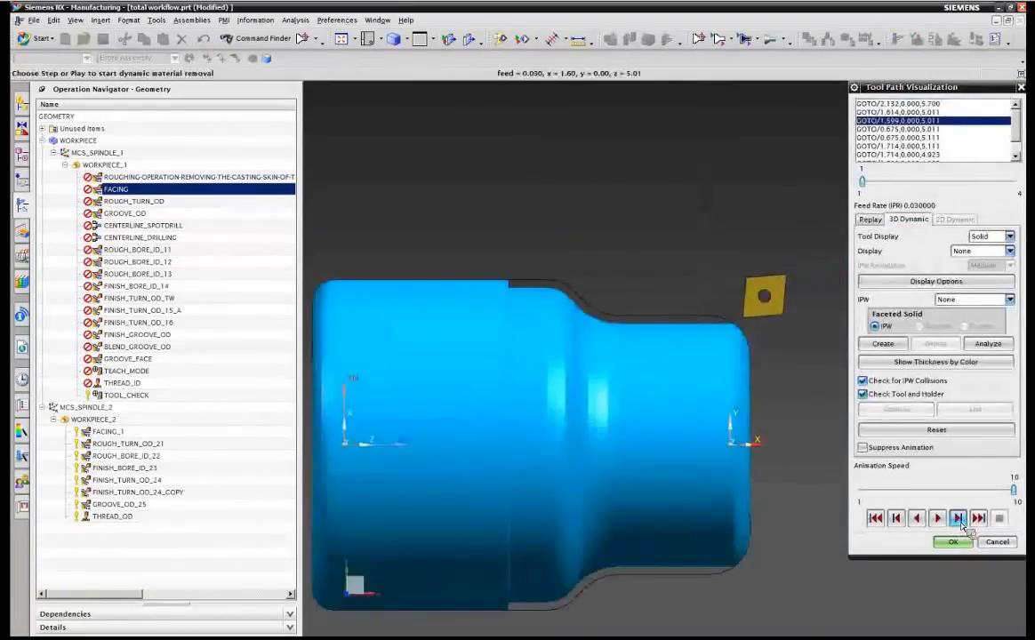
{"action": "left_click", "coordinate": [959, 520]}
{"action": "left_click", "coordinate": [960, 520]}
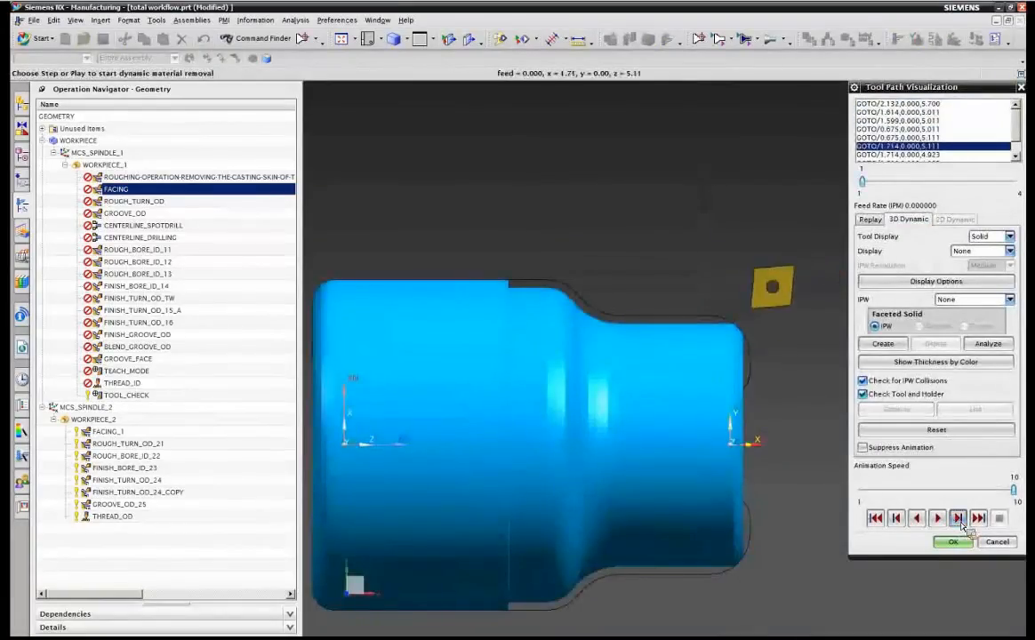
{"action": "left_click", "coordinate": [959, 520]}
{"action": "left_click", "coordinate": [960, 520]}
{"action": "left_click", "coordinate": [960, 521]}
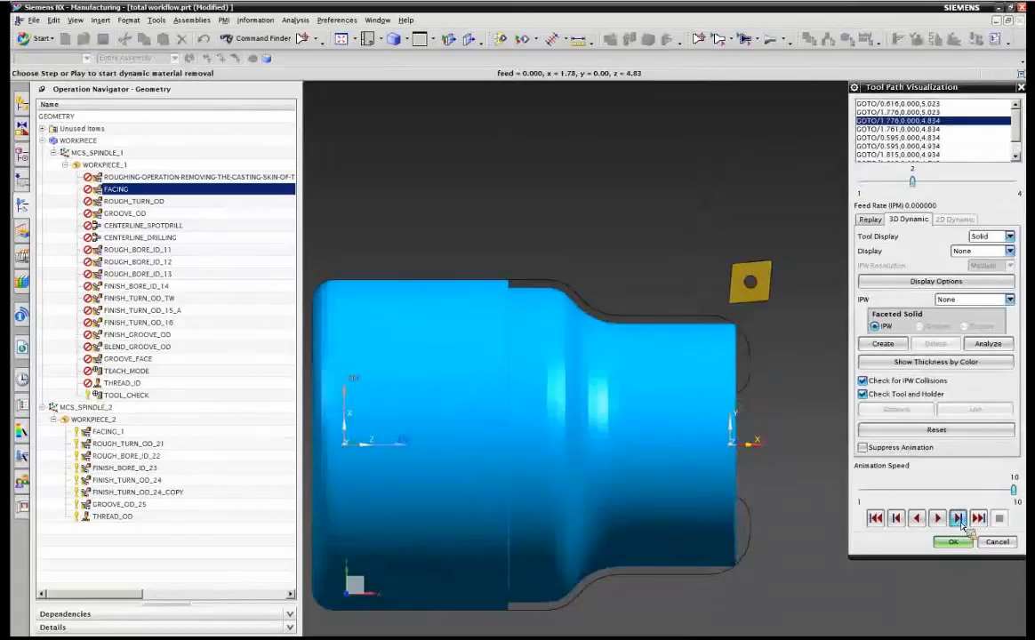
{"action": "left_click", "coordinate": [959, 520]}
{"action": "left_click", "coordinate": [959, 520]}
{"action": "left_click", "coordinate": [960, 521]}
{"action": "left_click", "coordinate": [959, 520]}
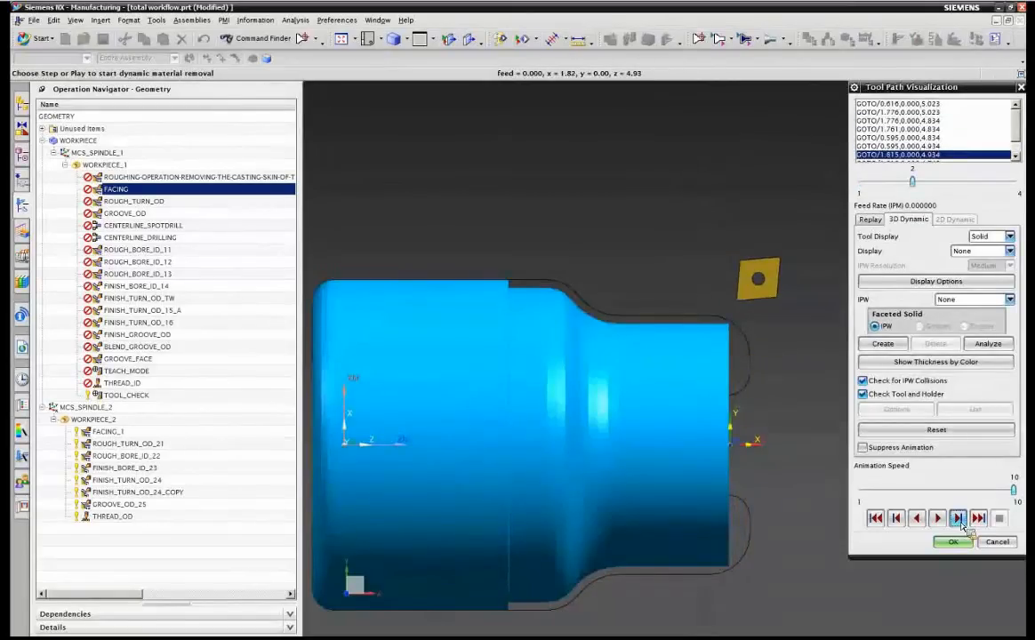
{"action": "left_click", "coordinate": [960, 520]}
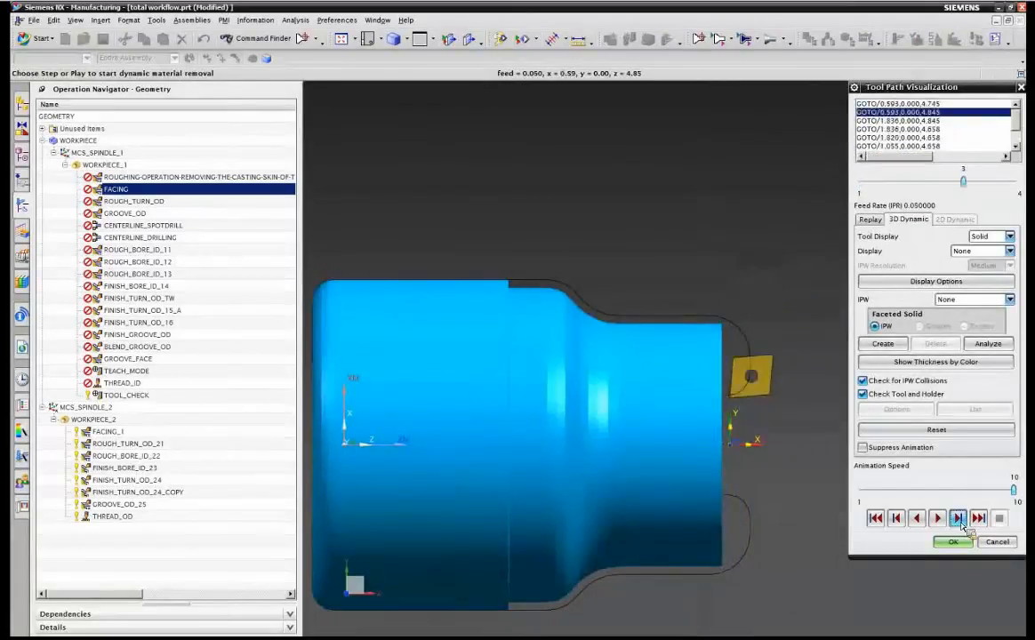
{"action": "left_click", "coordinate": [959, 520]}
{"action": "left_click", "coordinate": [959, 520]}
{"action": "left_click", "coordinate": [959, 520]}
{"action": "left_click", "coordinate": [959, 520]}
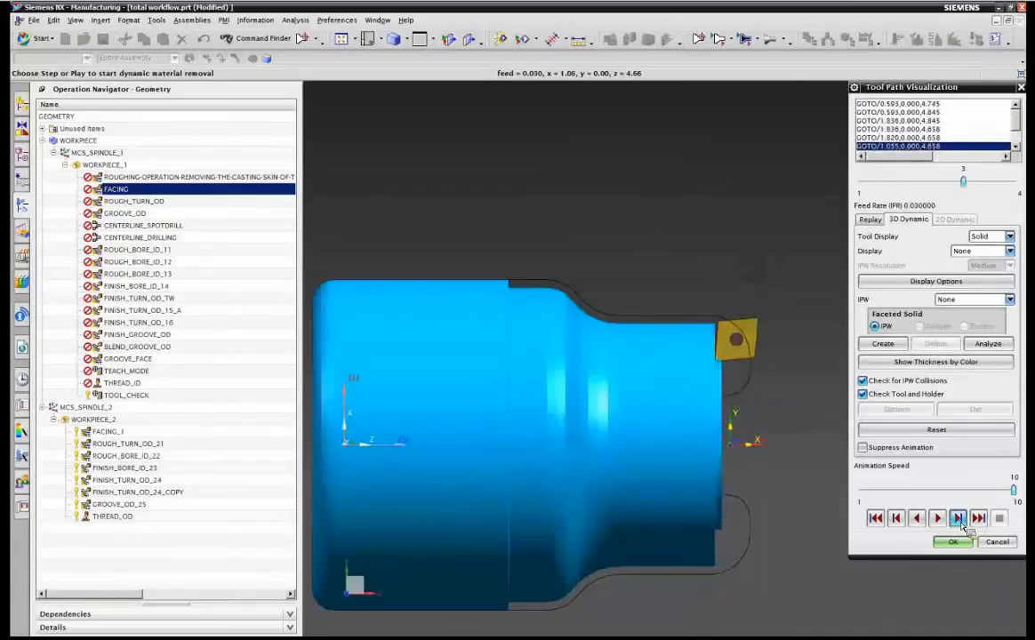
{"action": "left_click", "coordinate": [959, 520]}
{"action": "left_click", "coordinate": [959, 520]}
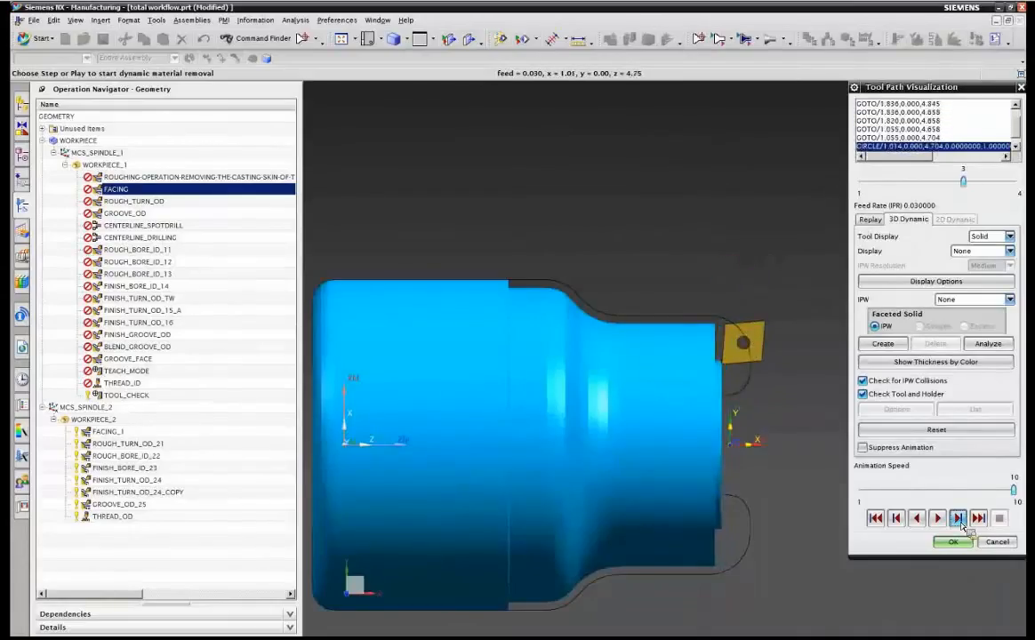
{"action": "left_click", "coordinate": [959, 520]}
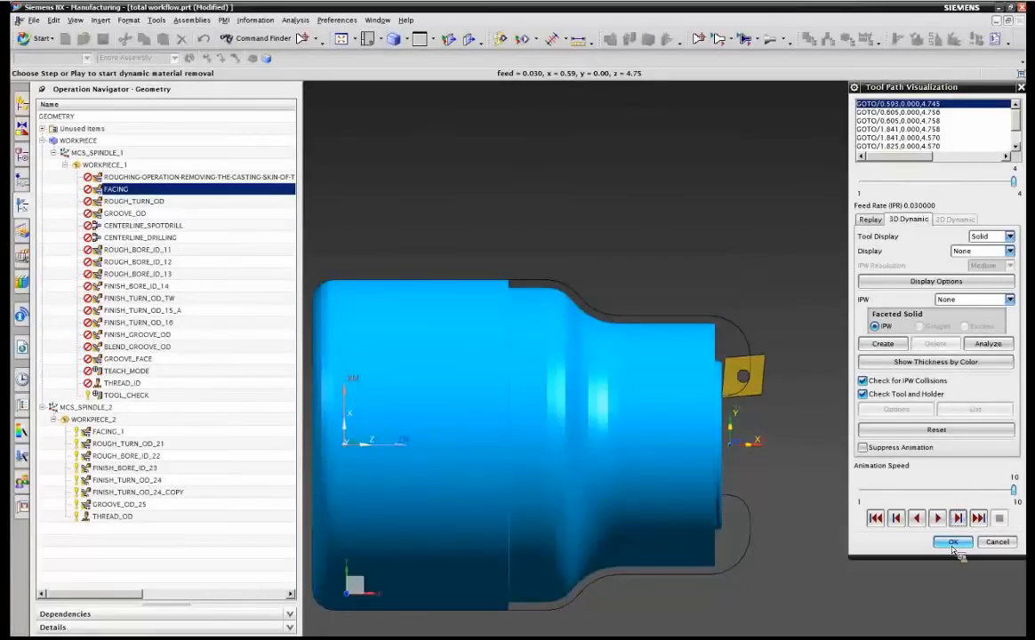
{"action": "left_click", "coordinate": [952, 544]}
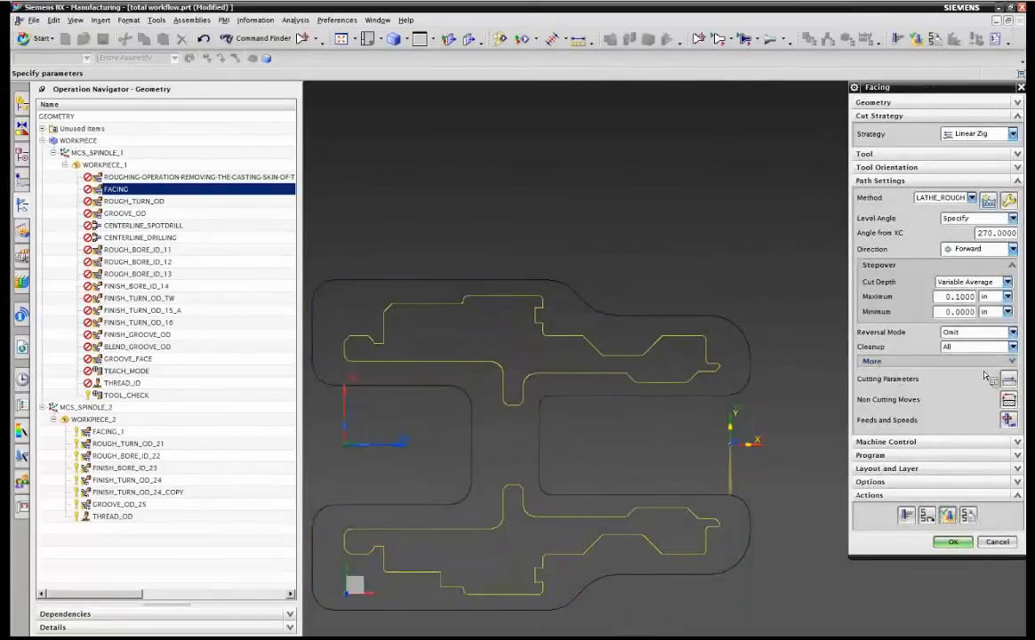
Regenerate the FACING tool path, replay it in 3D Dynamic, and accept the operation.
{"action": "left_click", "coordinate": [908, 520]}
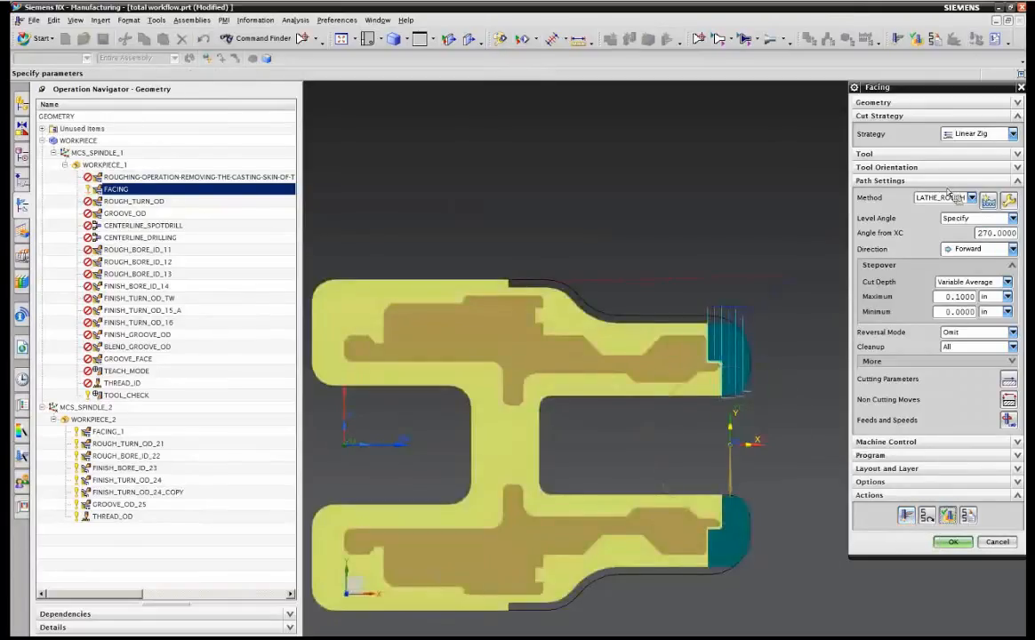
{"action": "left_click", "coordinate": [947, 515]}
{"action": "left_click", "coordinate": [908, 219]}
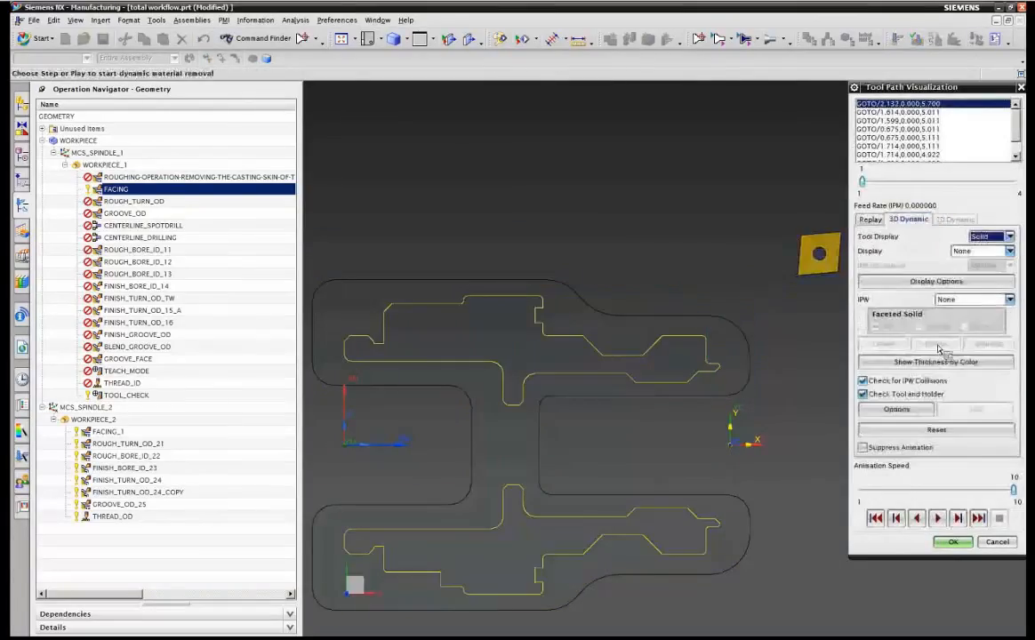
{"action": "left_click", "coordinate": [957, 523]}
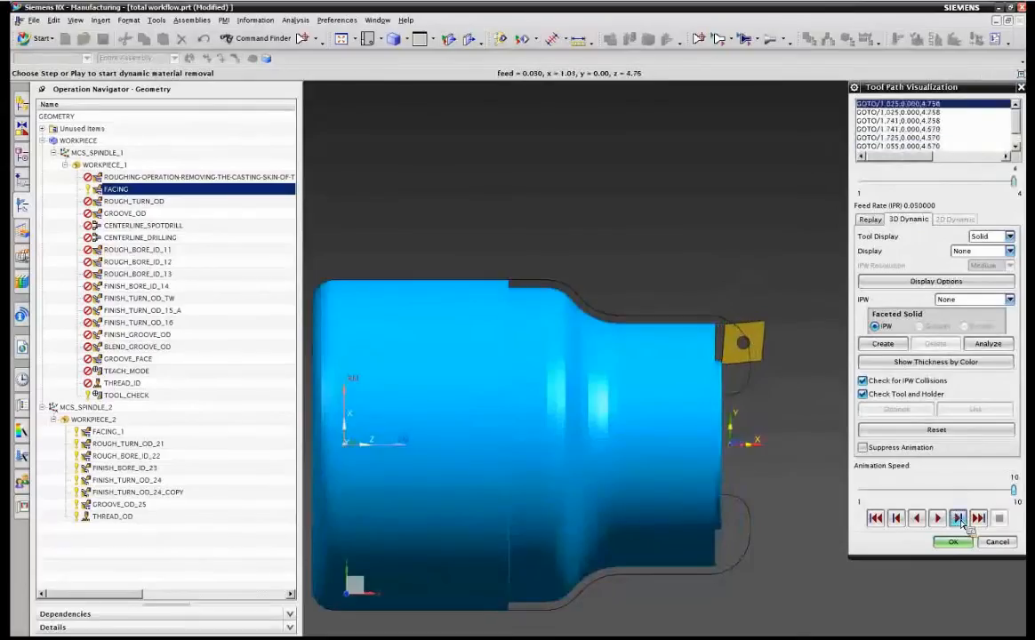
{"action": "left_click", "coordinate": [961, 524]}
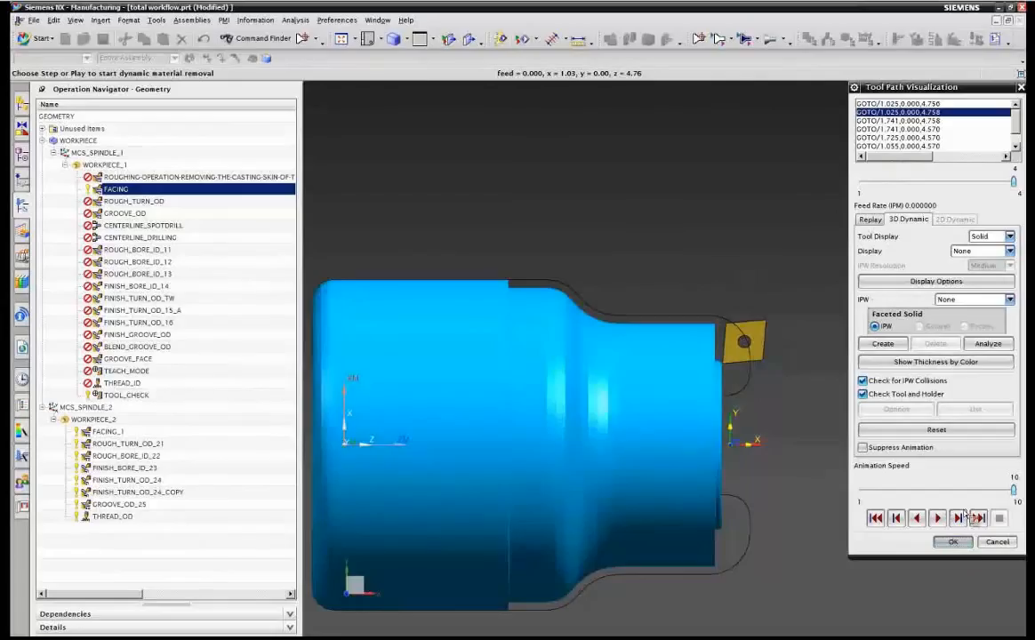
{"action": "left_click", "coordinate": [953, 542]}
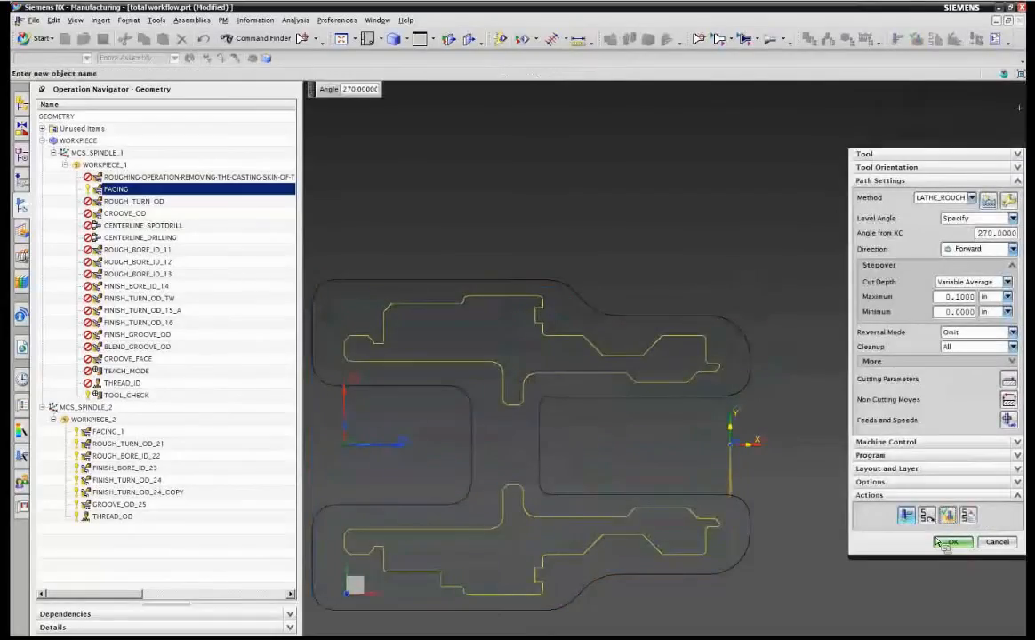
{"action": "left_click", "coordinate": [953, 542]}
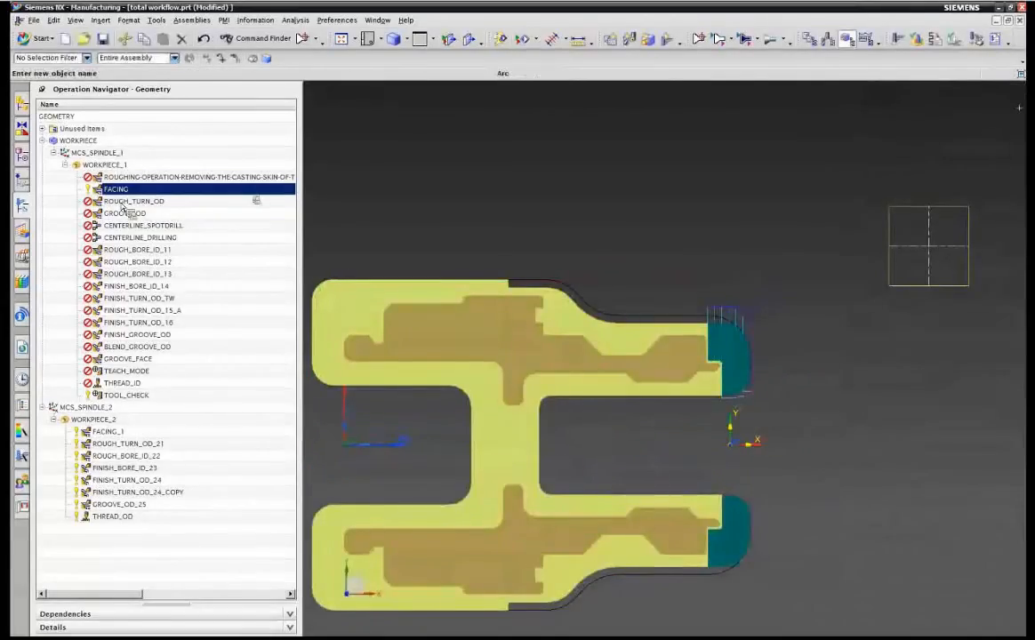
Open ROUGH_TURN_OD, review its cut depth options, regenerate its tool path and accept the operation.
{"action": "left_click", "coordinate": [125, 202]}
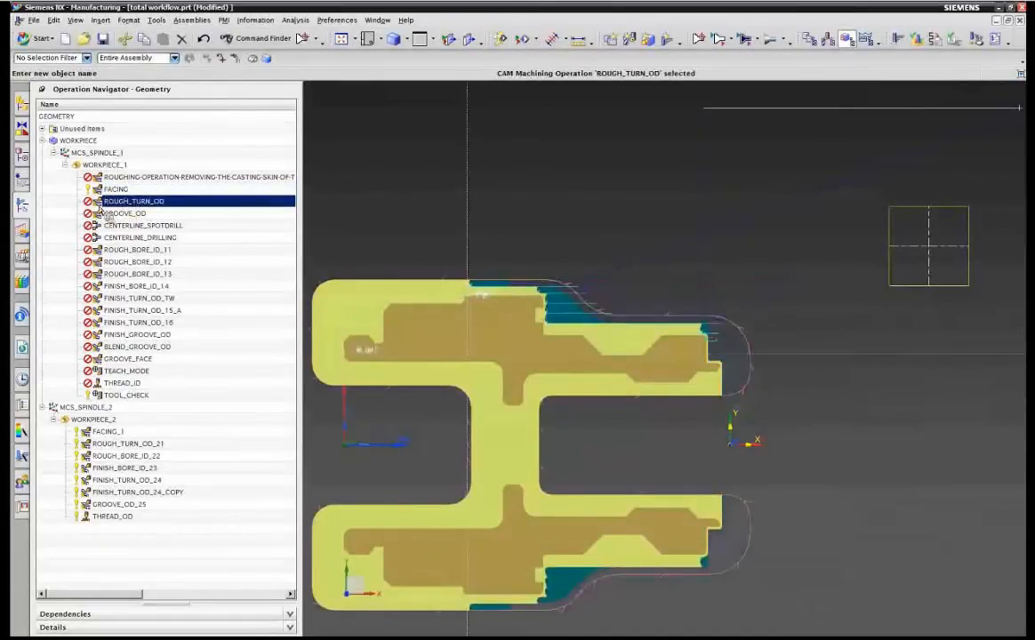
{"action": "double_click", "coordinate": [100, 205]}
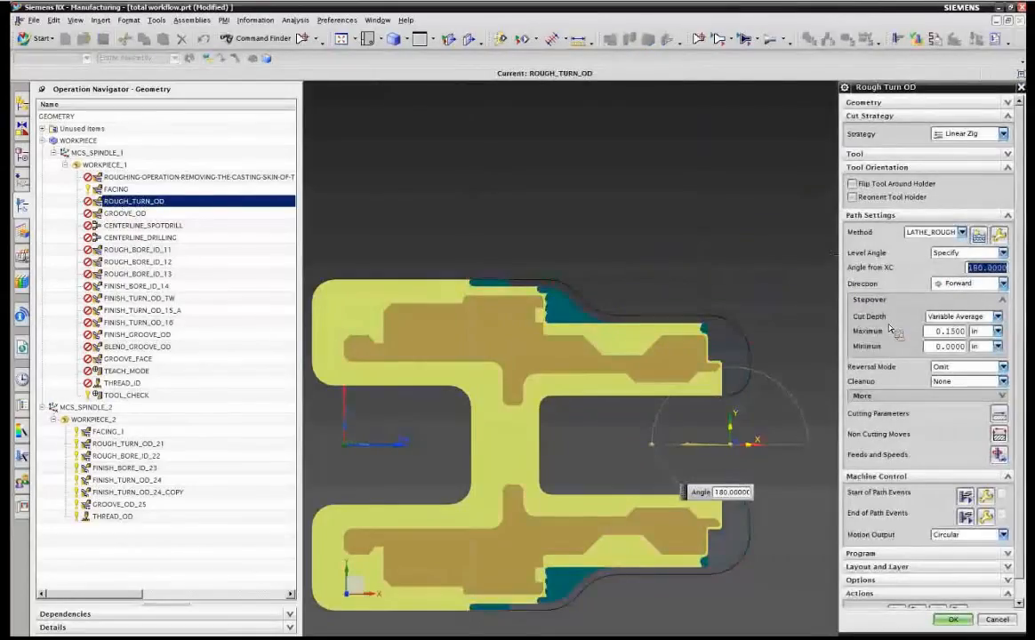
{"action": "left_click", "coordinate": [987, 317]}
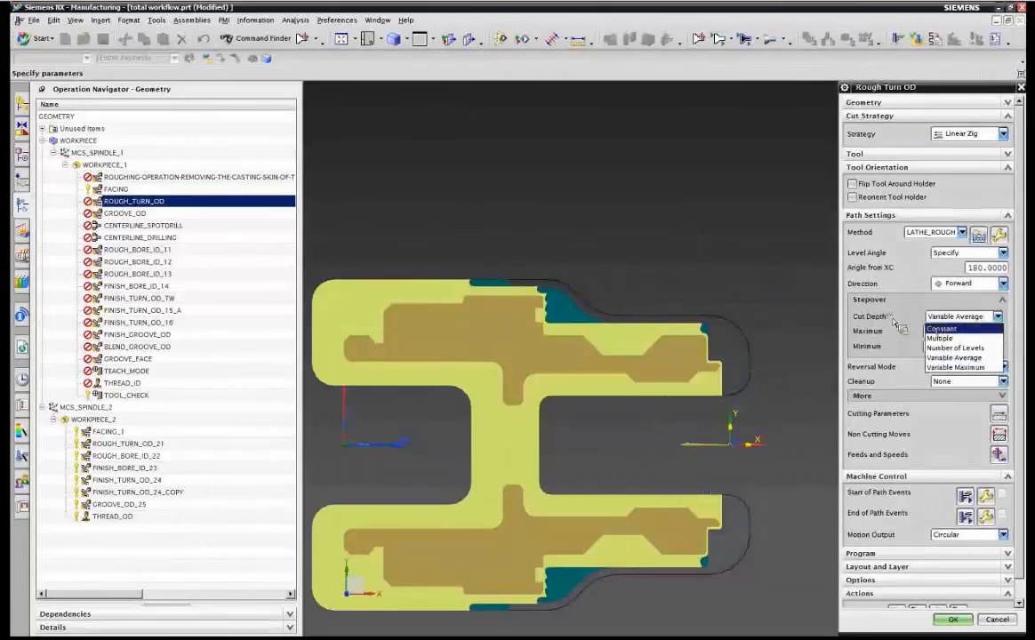
{"action": "left_click", "coordinate": [794, 365]}
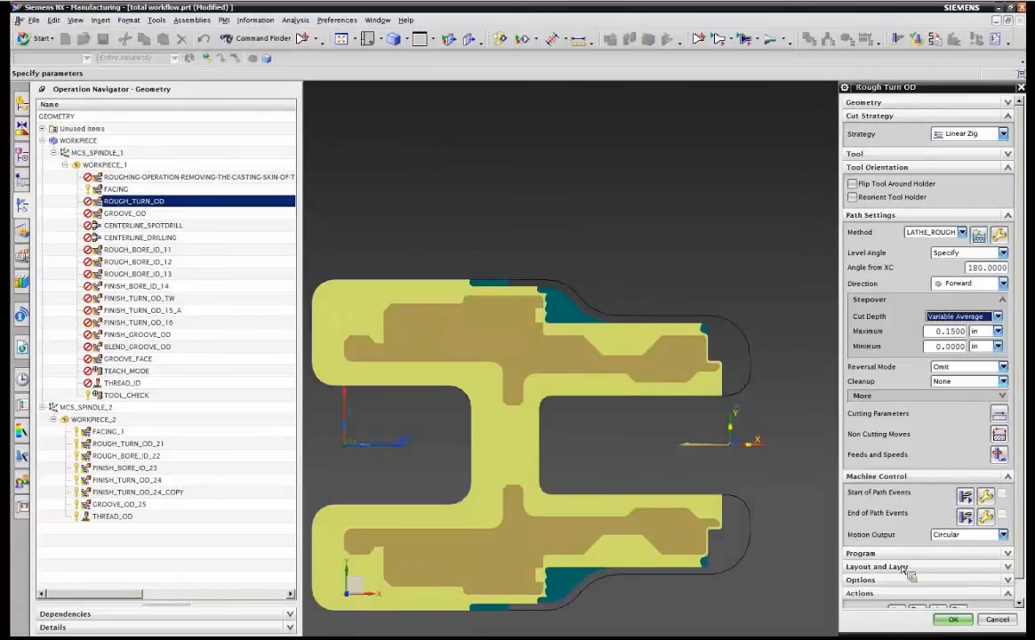
{"action": "scroll", "coordinate": [900, 593], "scroll_direction": "down", "scroll_amount": 1}
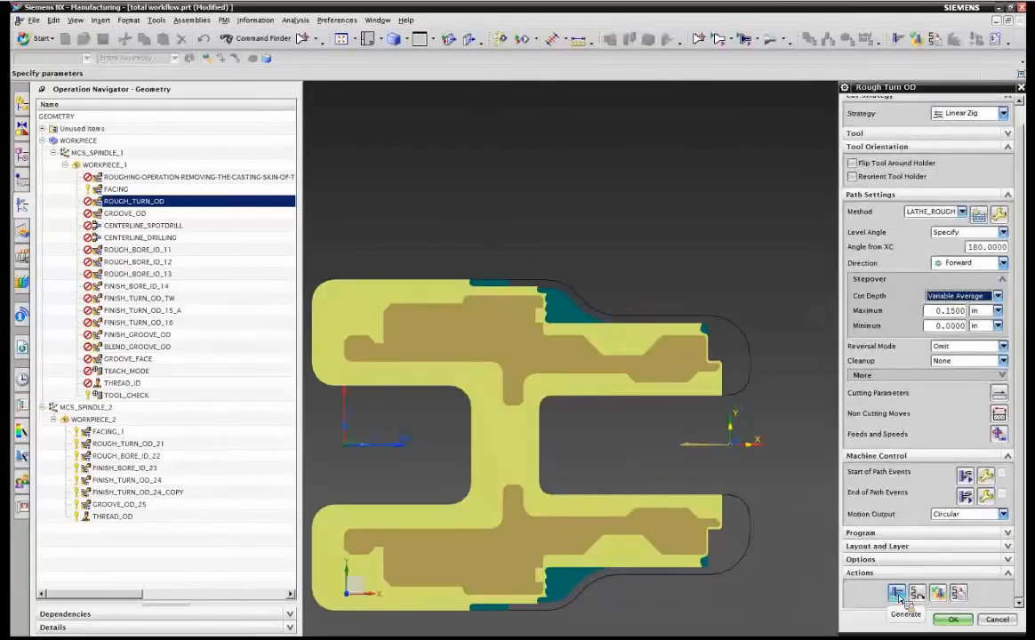
{"action": "left_click", "coordinate": [897, 593]}
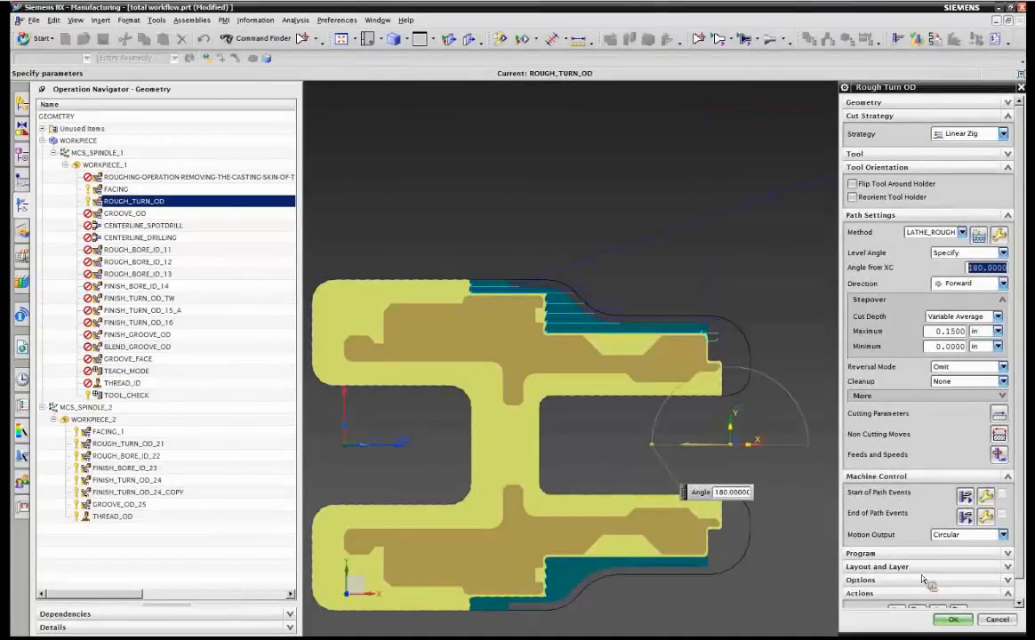
{"action": "scroll", "coordinate": [858, 546], "scroll_direction": "down", "scroll_amount": 1}
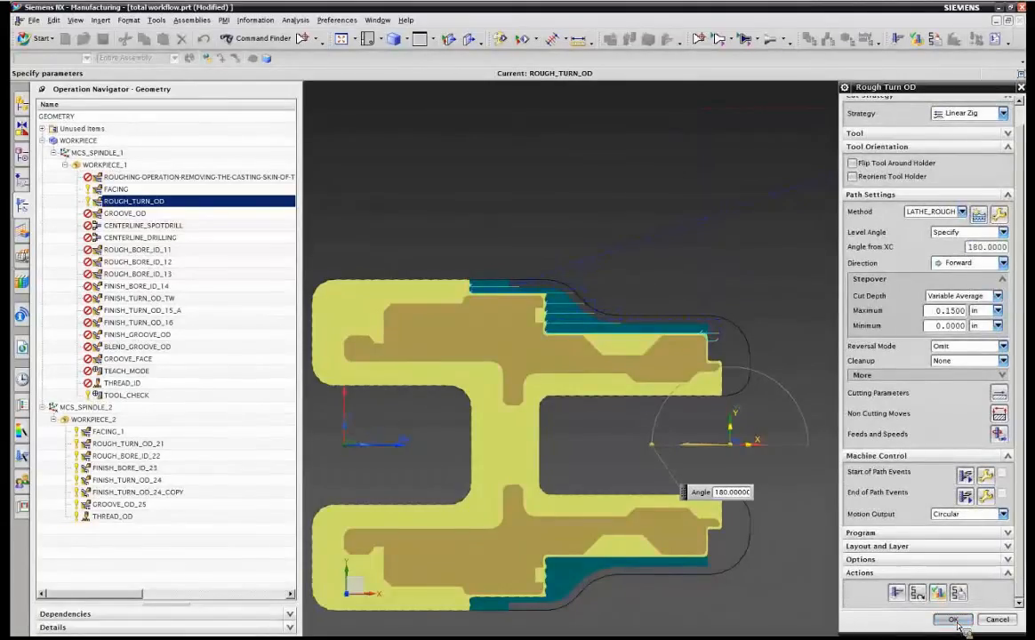
{"action": "left_click", "coordinate": [953, 619]}
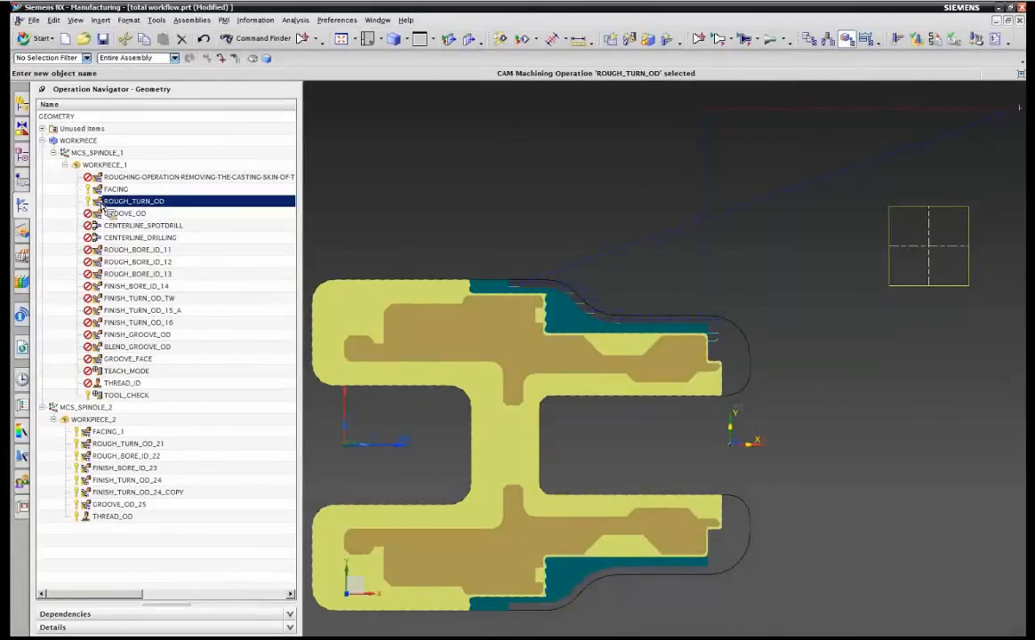
Switch the navigator to the Machine Tool view and expand and collapse the turret pockets to examine which tools they hold.
{"action": "left_click_drag", "start_coordinate": [102, 205], "coordinate": [106, 108]}
{"action": "right_click", "coordinate": [107, 107]}
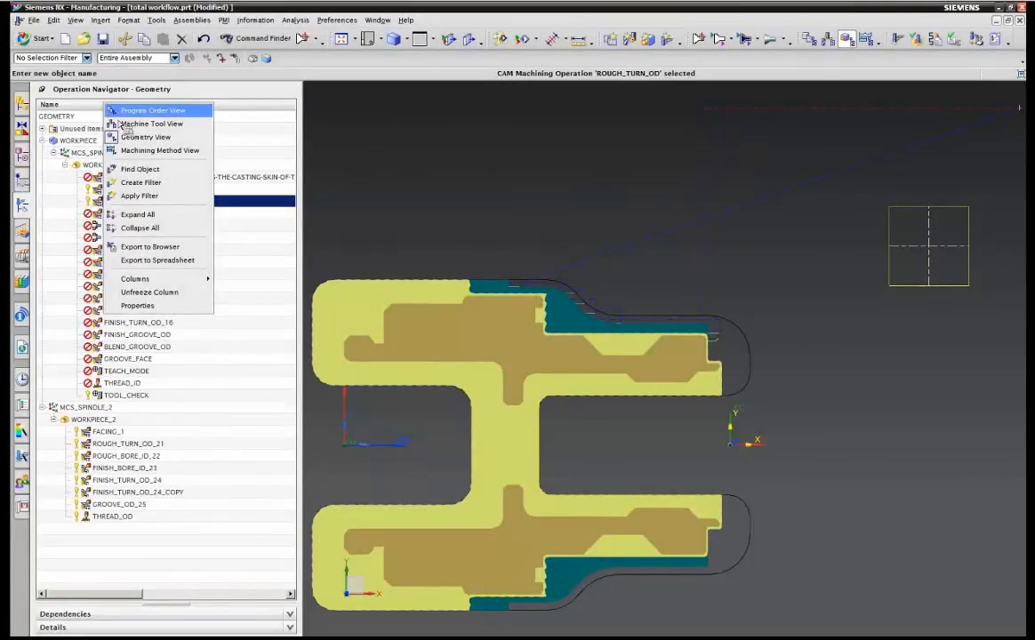
{"action": "left_click", "coordinate": [119, 127]}
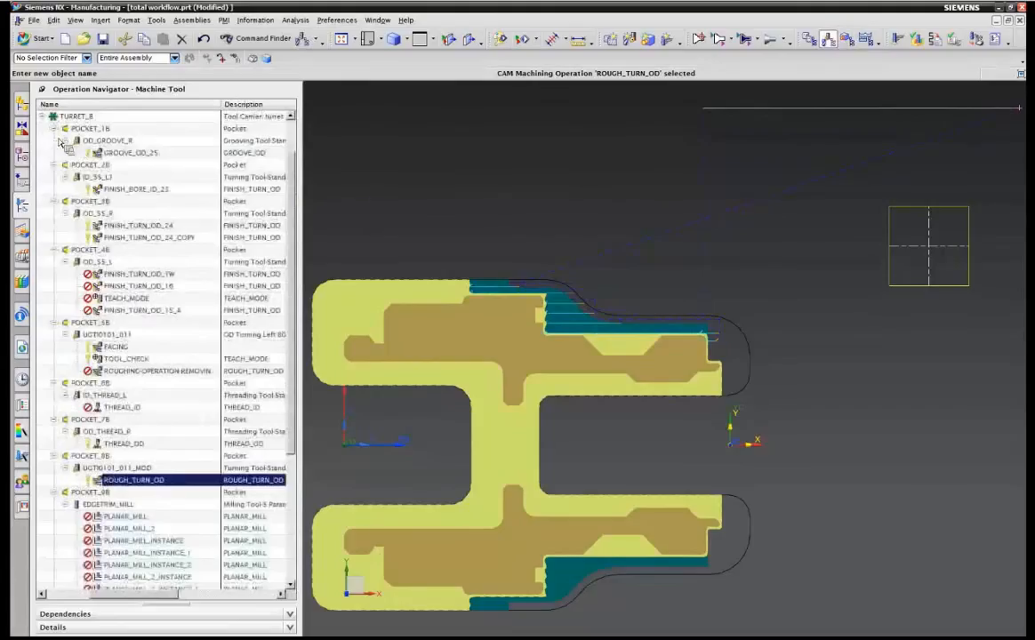
{"action": "left_click", "coordinate": [53, 128]}
{"action": "left_click", "coordinate": [54, 141]}
{"action": "left_click", "coordinate": [54, 152]}
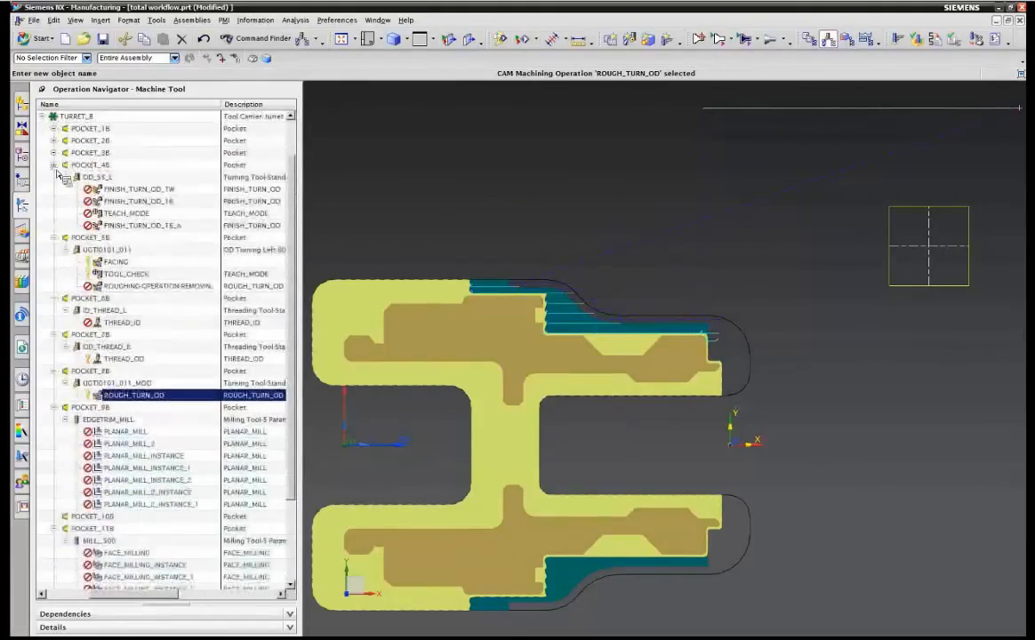
{"action": "left_click", "coordinate": [54, 165]}
{"action": "left_click", "coordinate": [53, 177]}
{"action": "left_click", "coordinate": [54, 189]}
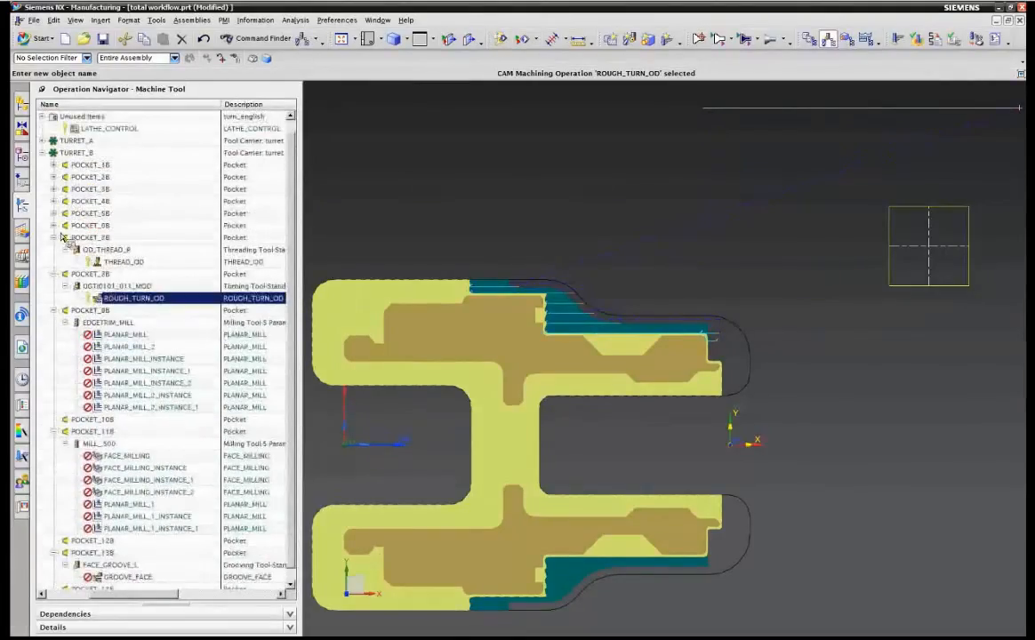
{"action": "left_click", "coordinate": [54, 237]}
{"action": "left_click", "coordinate": [43, 153]}
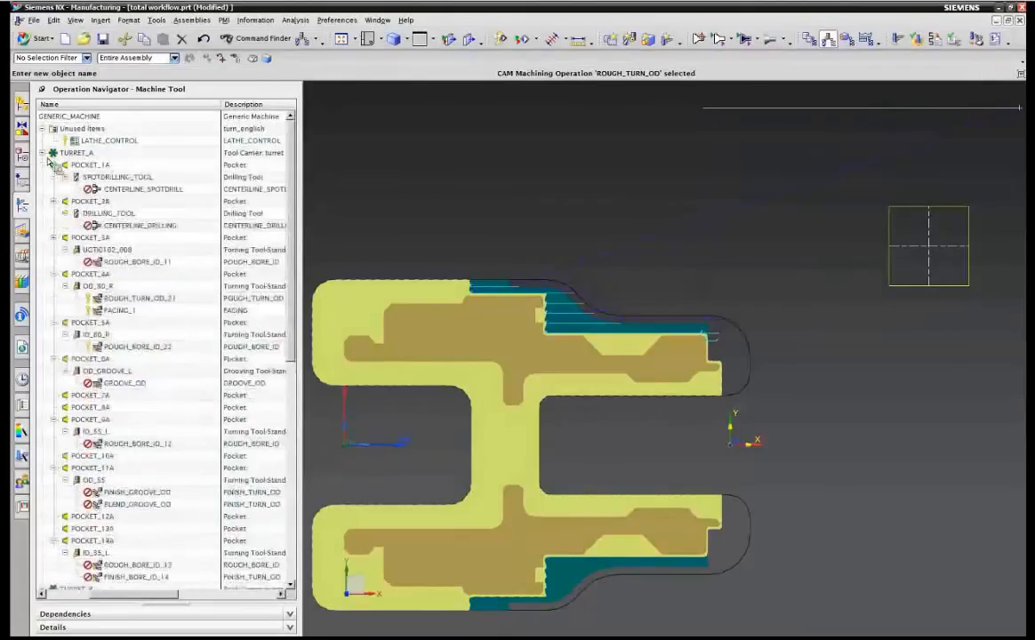
{"action": "left_click", "coordinate": [53, 164]}
{"action": "left_click", "coordinate": [53, 177]}
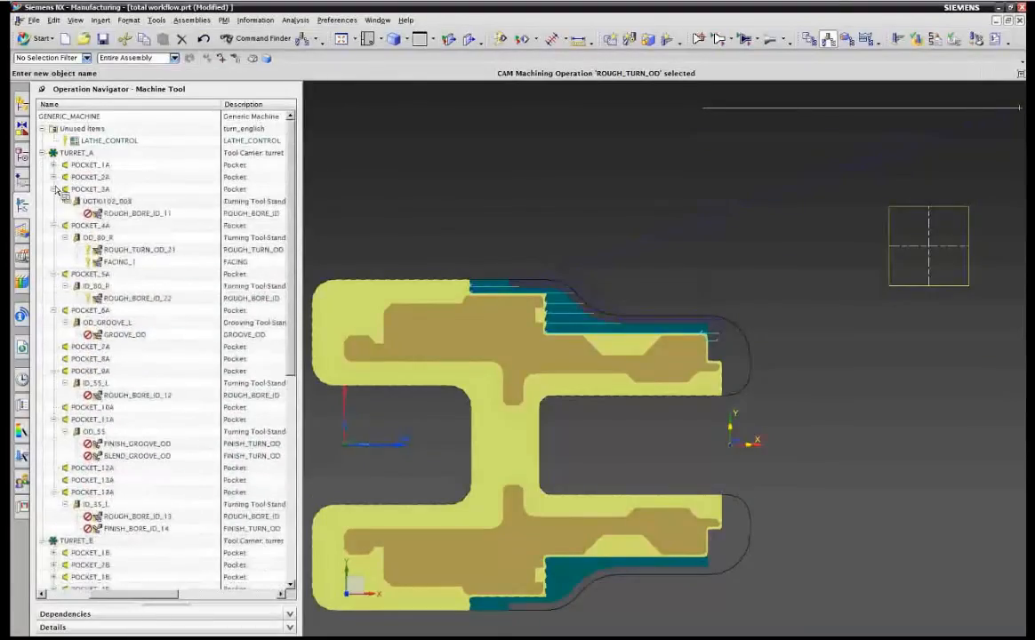
{"action": "left_click", "coordinate": [53, 189]}
{"action": "left_click", "coordinate": [53, 201]}
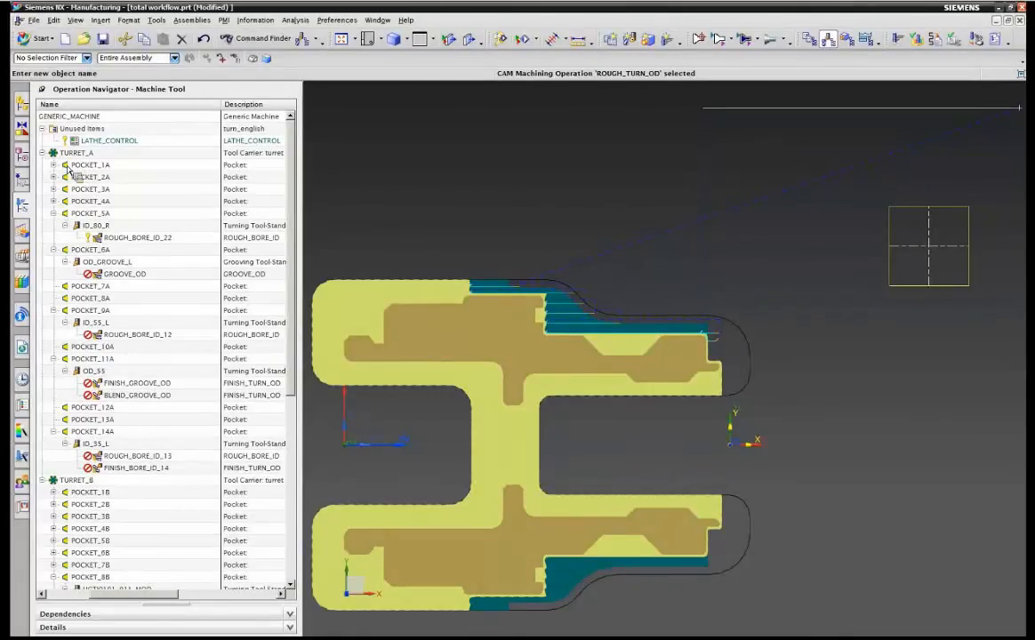
Try to move the ID_80_R tool from POCKET_5A into POCKET_1A.
{"action": "double_click", "coordinate": [69, 168]}
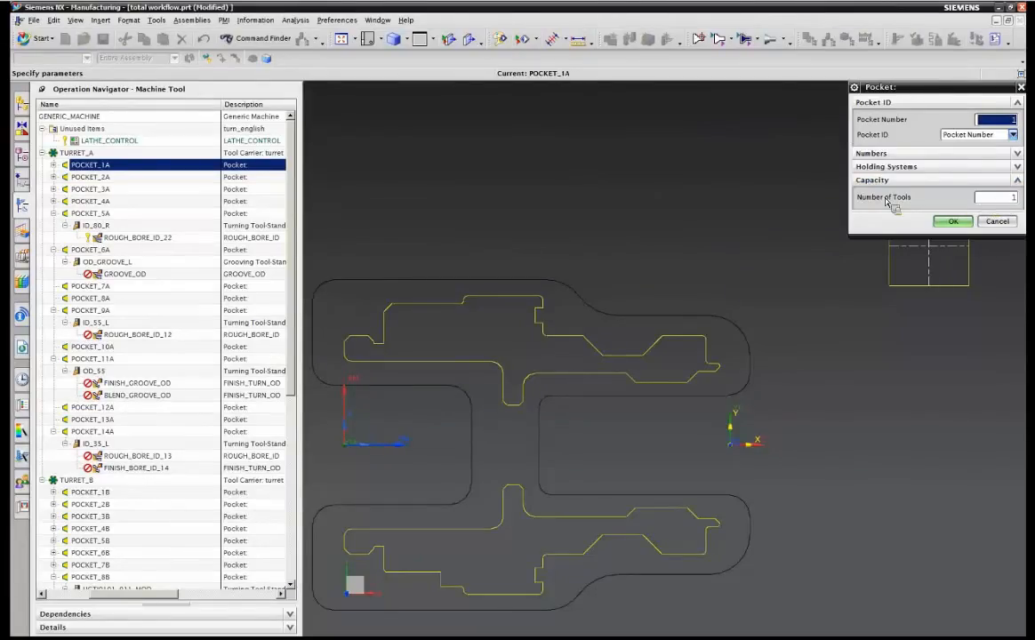
{"action": "left_click", "coordinate": [952, 220]}
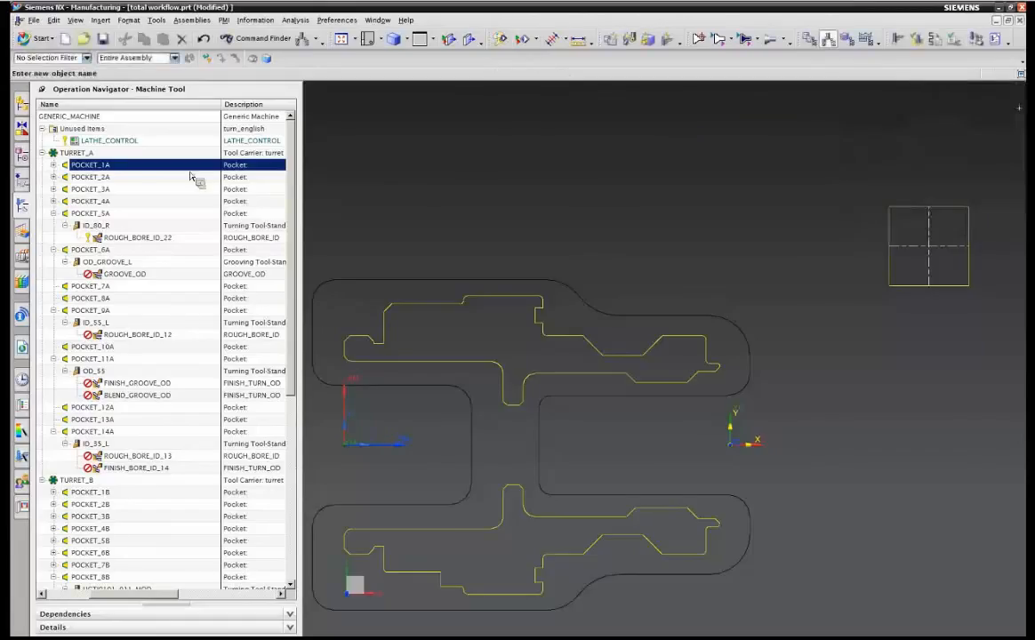
{"action": "left_click", "coordinate": [54, 164]}
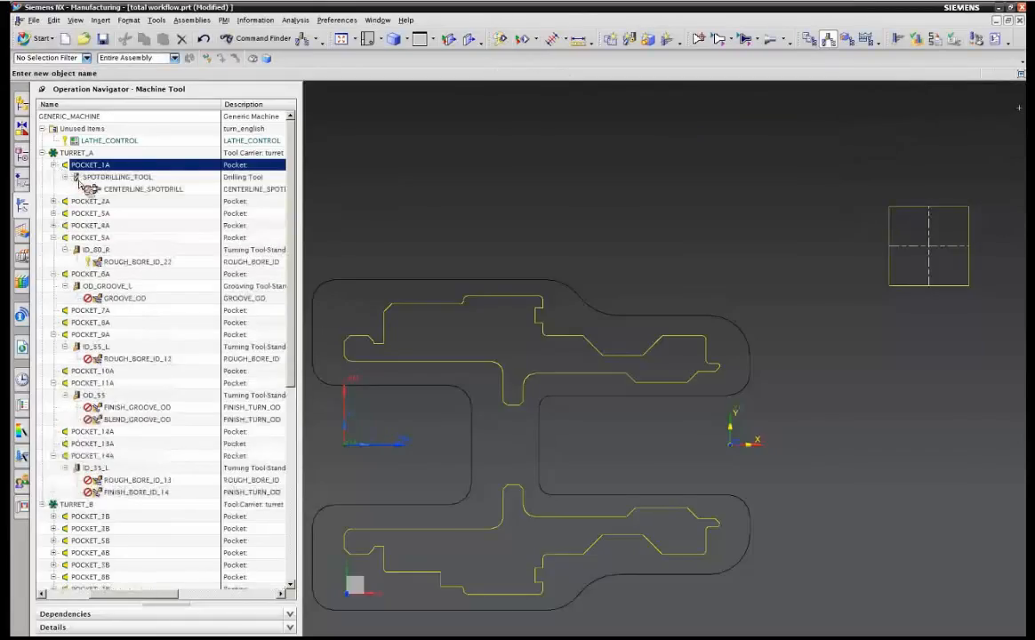
{"action": "left_click", "coordinate": [65, 177]}
{"action": "left_click", "coordinate": [89, 237]}
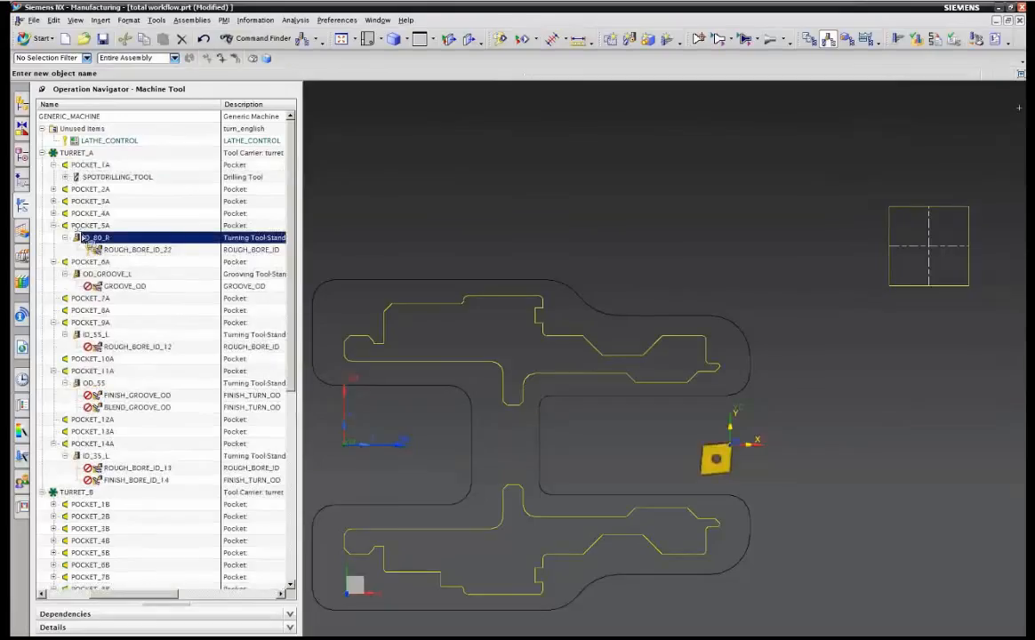
{"action": "left_click_drag", "start_coordinate": [82, 236], "coordinate": [111, 167]}
Set POCKET_1A's number of tools to 2.
{"action": "double_click", "coordinate": [111, 165]}
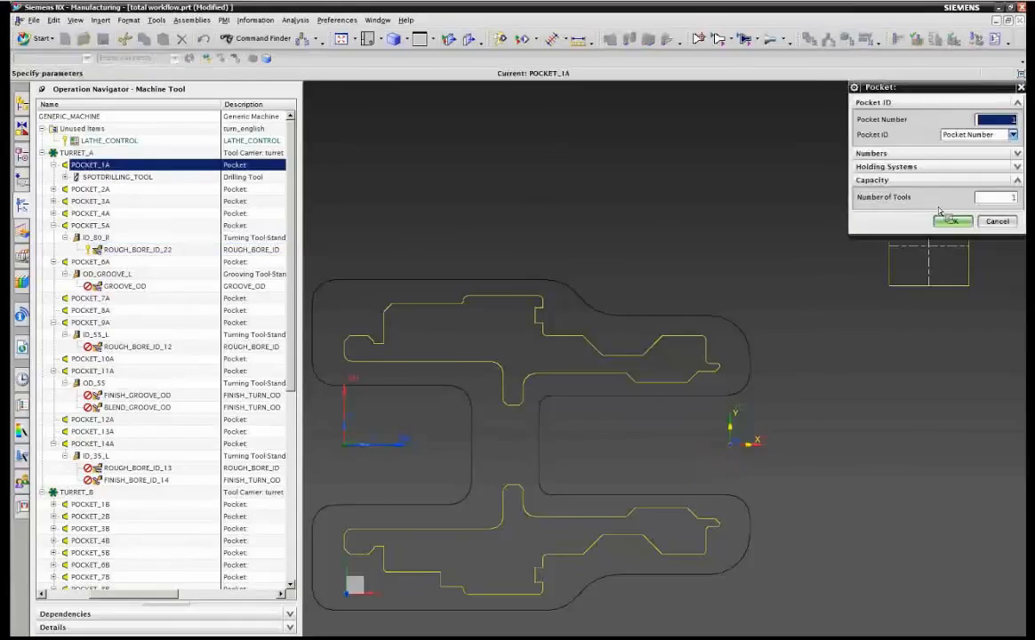
{"action": "double_click", "coordinate": [1001, 200]}
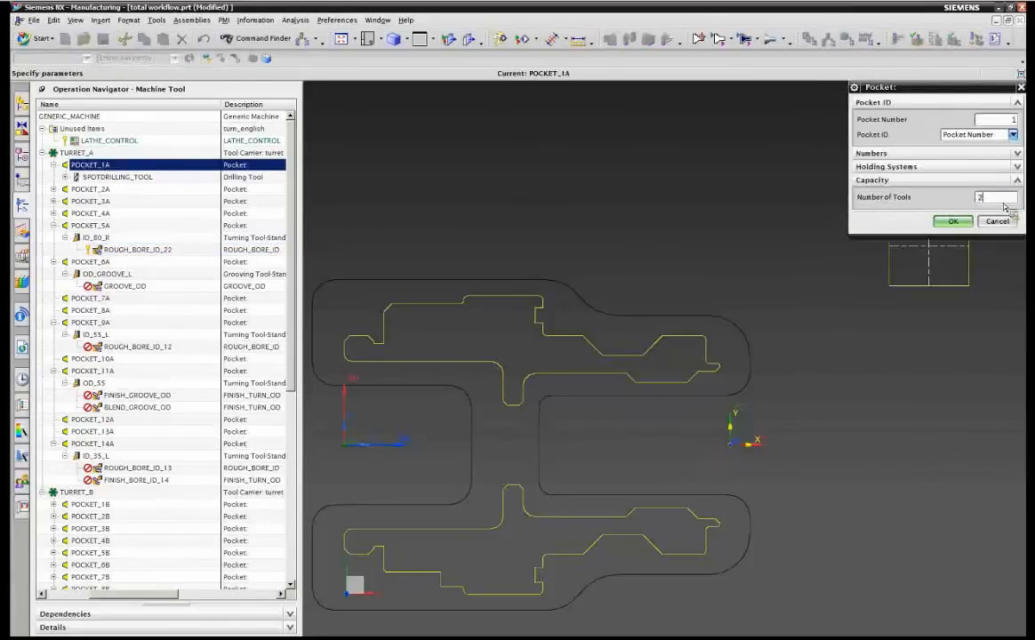
{"action": "left_click", "coordinate": [951, 221]}
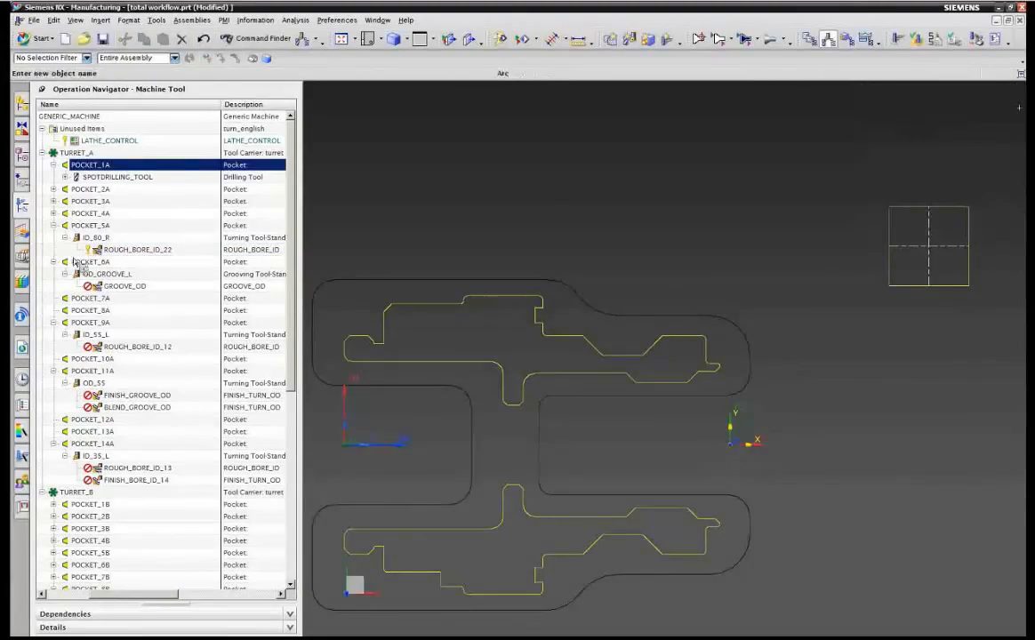
Move the ID_80_R tool into POCKET_1A and undo the move.
{"action": "left_click_drag", "start_coordinate": [91, 238], "coordinate": [108, 169]}
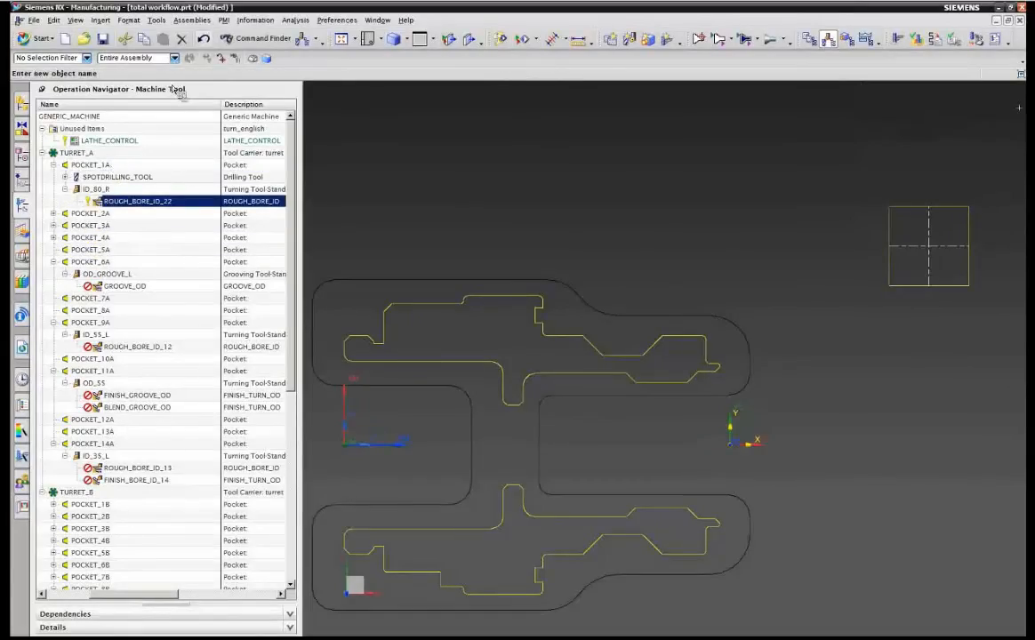
{"action": "left_click", "coordinate": [204, 41]}
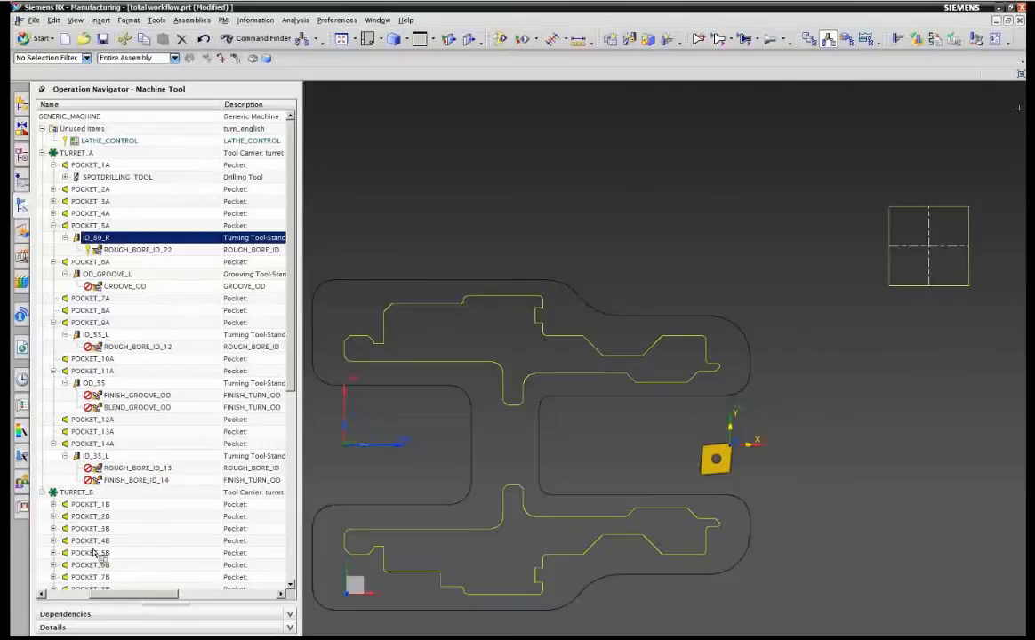
Switch the navigator to the Program Order view and select the FINISH_TURN_OD_TW operation.
{"action": "right_click", "coordinate": [151, 107]}
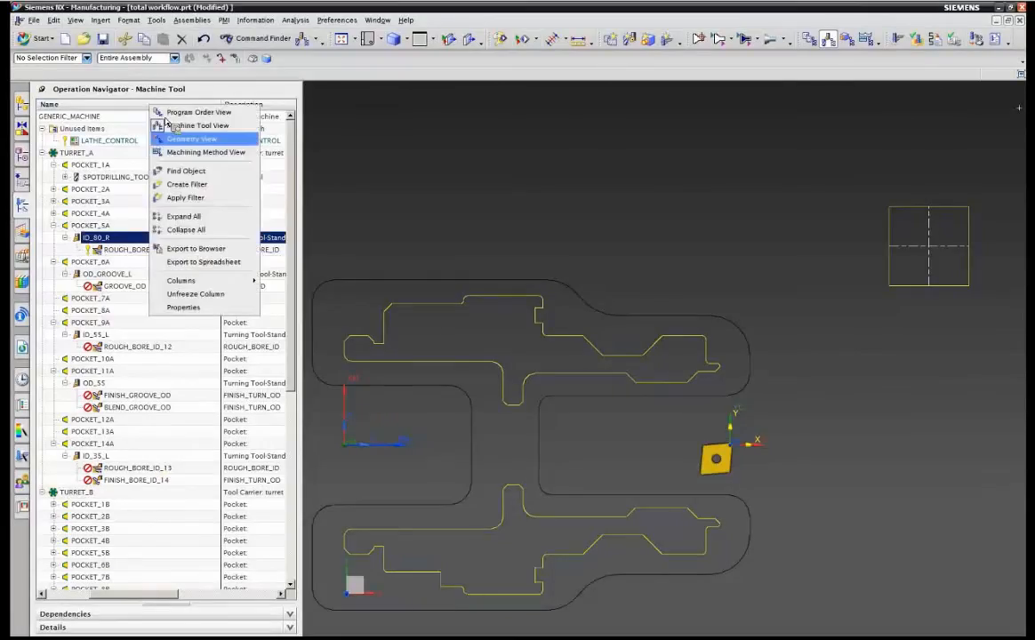
{"action": "left_click", "coordinate": [200, 114]}
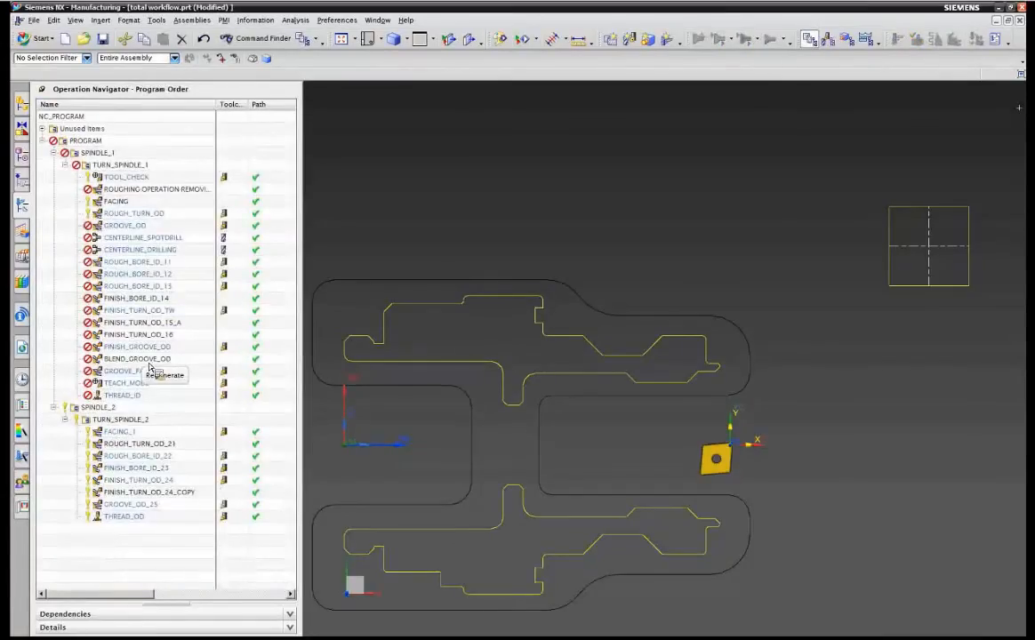
{"action": "left_click", "coordinate": [134, 310]}
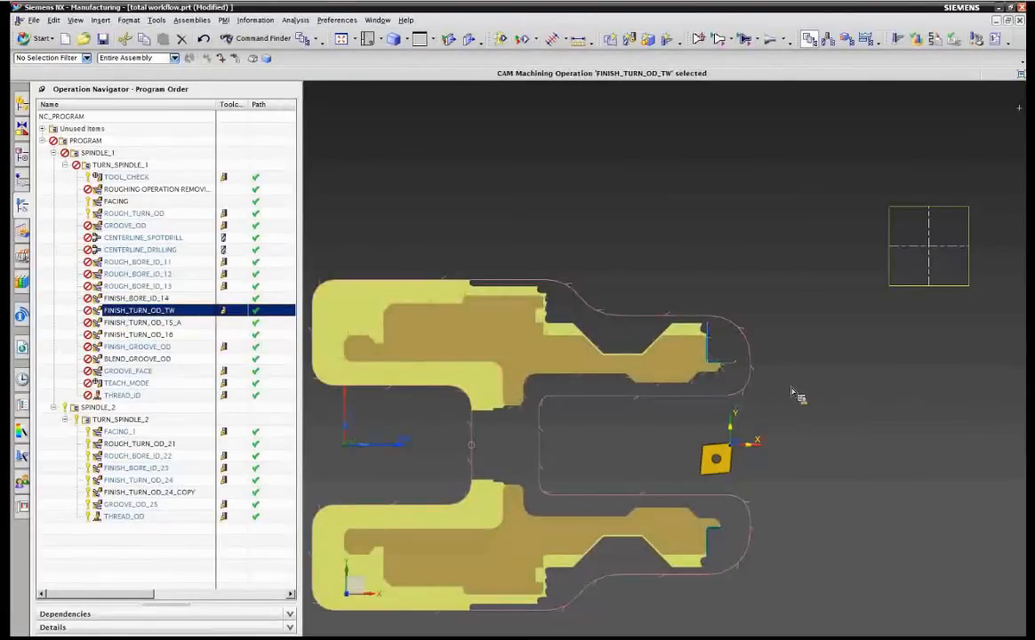
Zoom into the part's upper outer corner and open the FINISH_TURN_OD_TW operation for editing.
{"action": "right_click", "coordinate": [704, 299]}
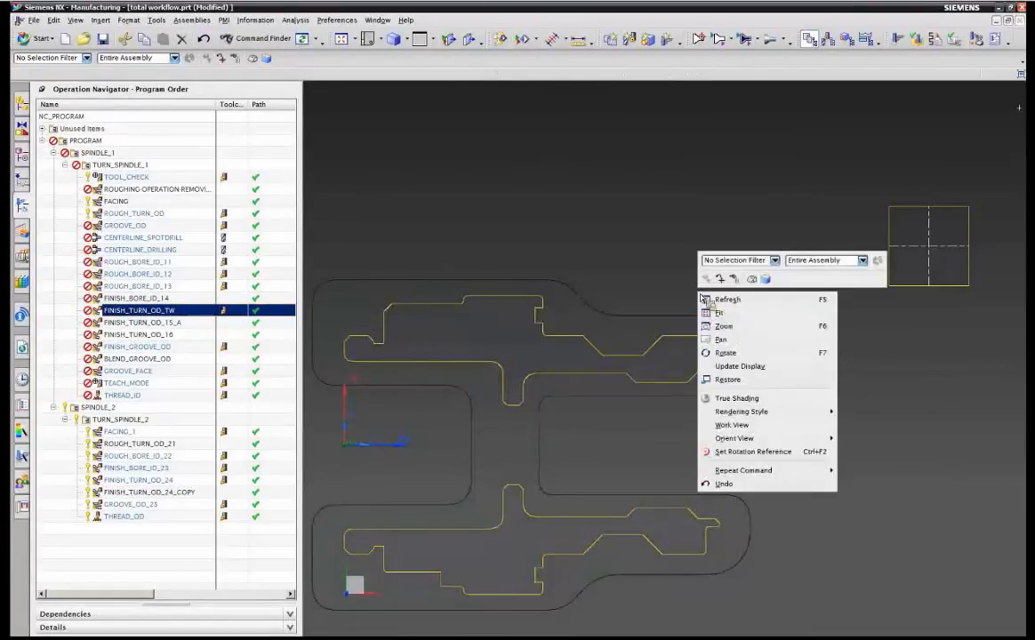
{"action": "left_click", "coordinate": [729, 316]}
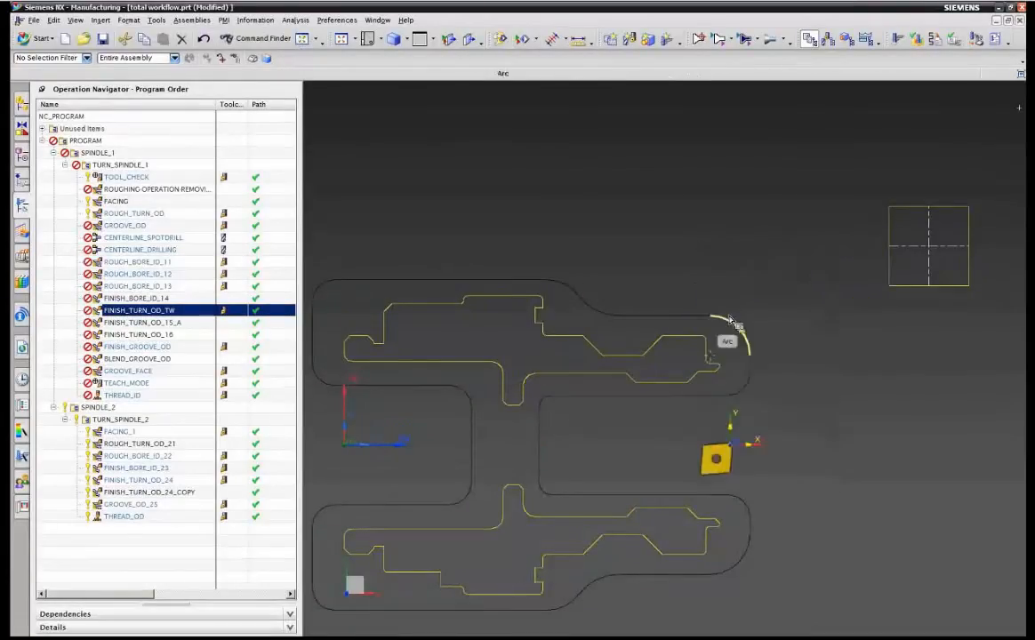
{"action": "key", "text": "F6"}
{"action": "mouse_move", "coordinate": [686, 292]}
{"action": "left_mouse_down"}
{"action": "mouse_move", "coordinate": [745, 397]}
{"action": "mouse_move", "coordinate": [773, 405]}
{"action": "left_mouse_up"}
{"action": "left_click_drag", "start_coordinate": [508, 283], "coordinate": [666, 508]}
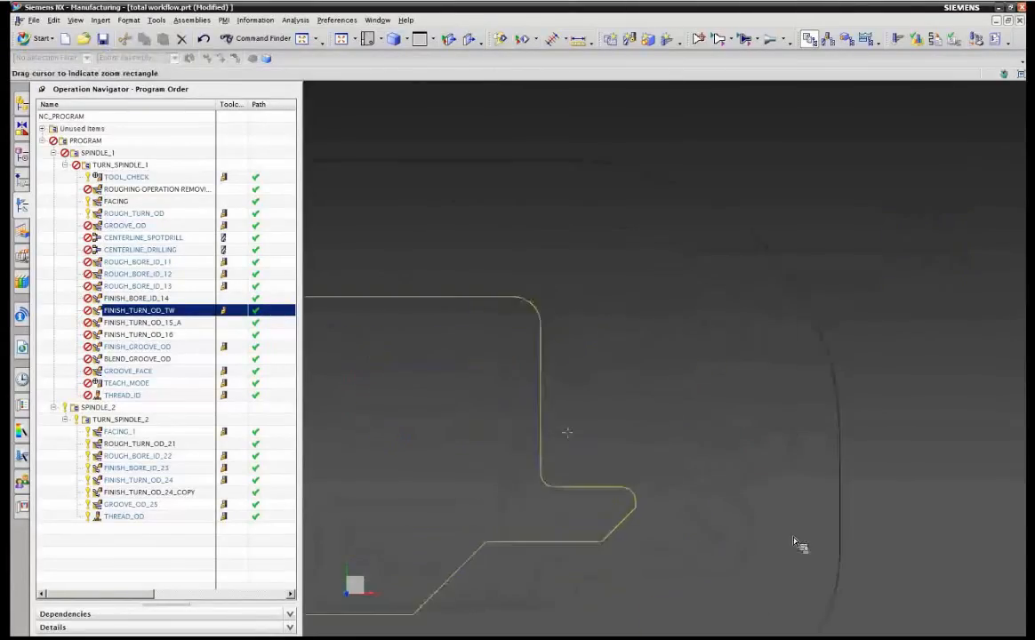
{"action": "left_click", "coordinate": [140, 313]}
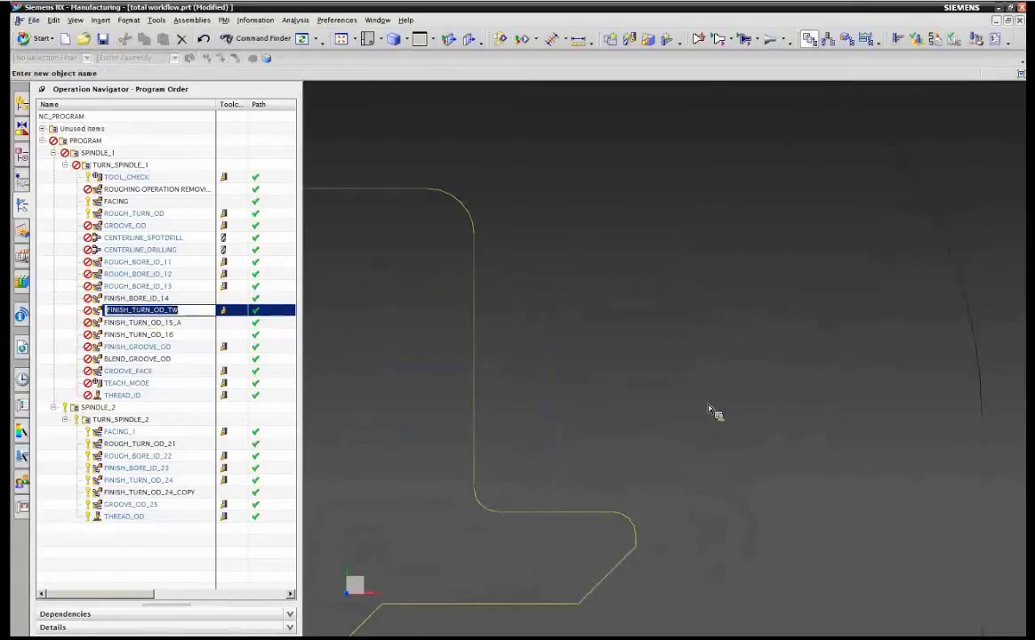
{"action": "left_click", "coordinate": [584, 367]}
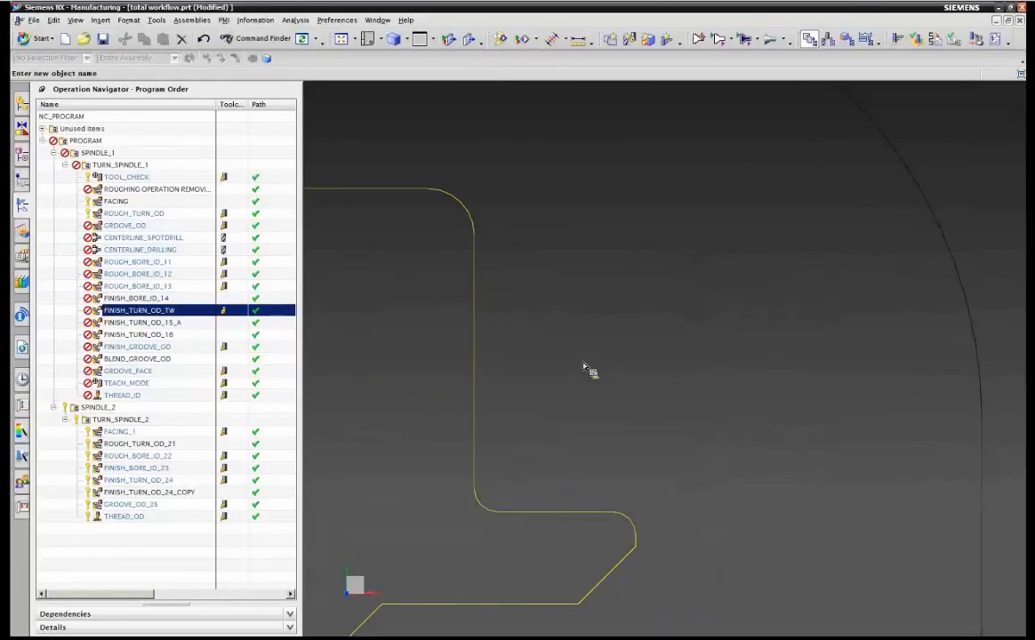
{"action": "left_click", "coordinate": [114, 311]}
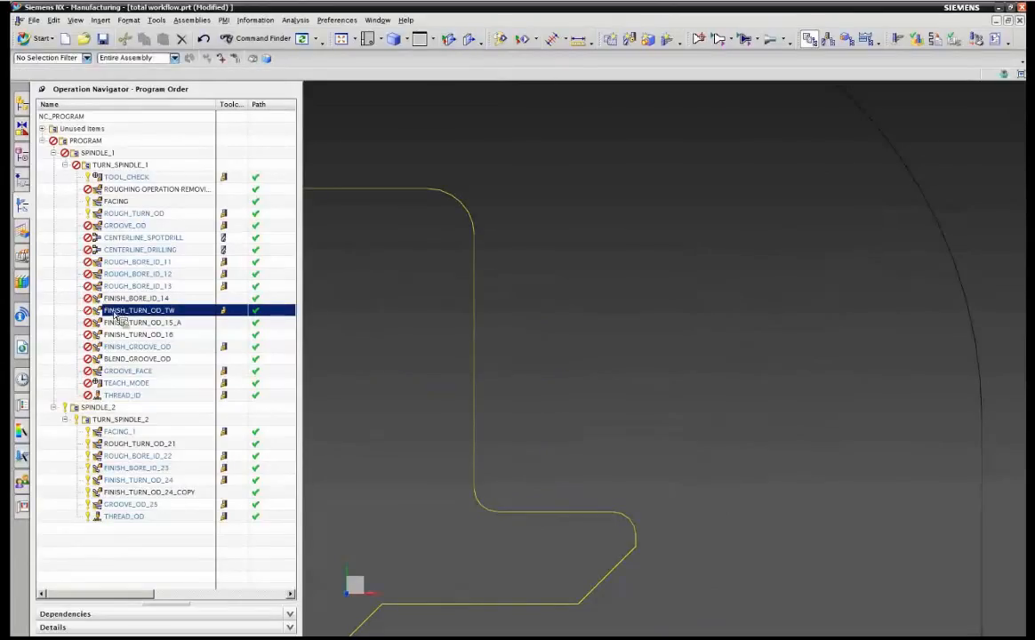
{"action": "double_click", "coordinate": [137, 310]}
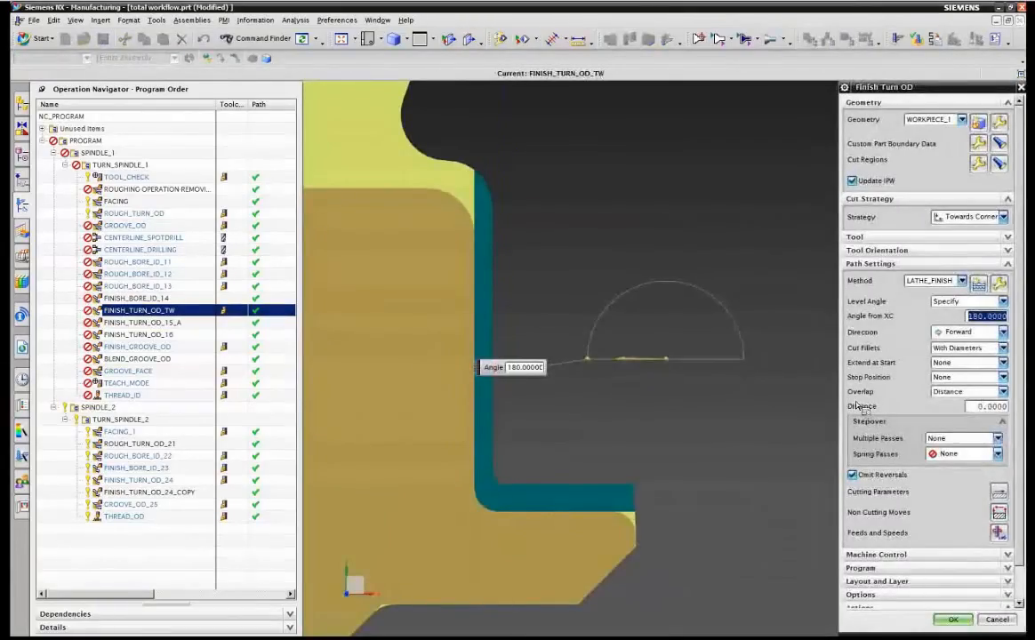
Set Cut Fillets to With Faces and generate the tool path.
{"action": "left_click", "coordinate": [941, 351]}
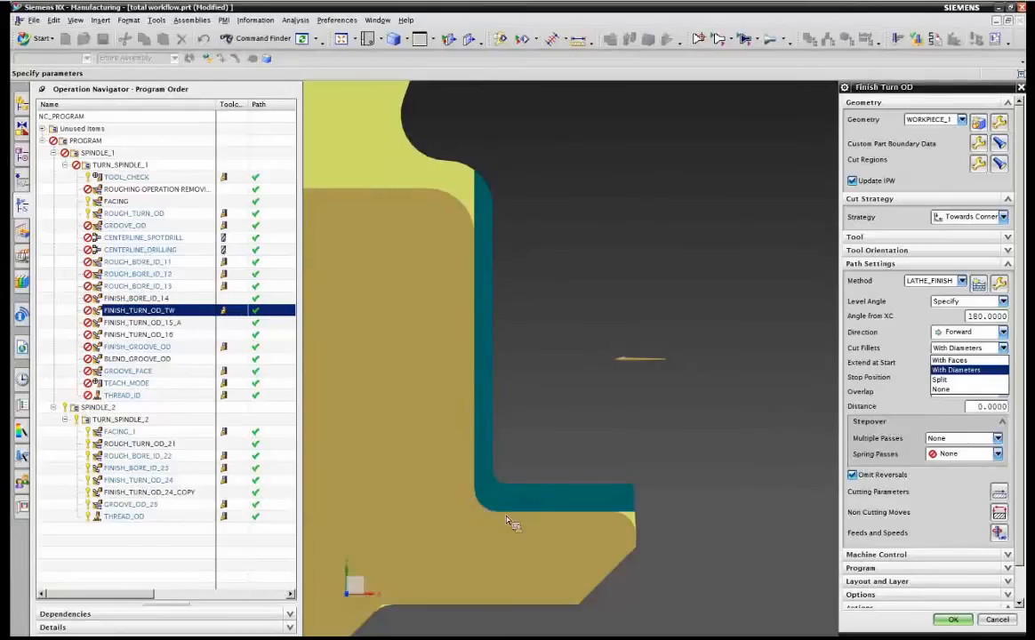
{"action": "left_click", "coordinate": [949, 360]}
{"action": "scroll", "coordinate": [898, 338], "scroll_direction": "down", "scroll_amount": 1}
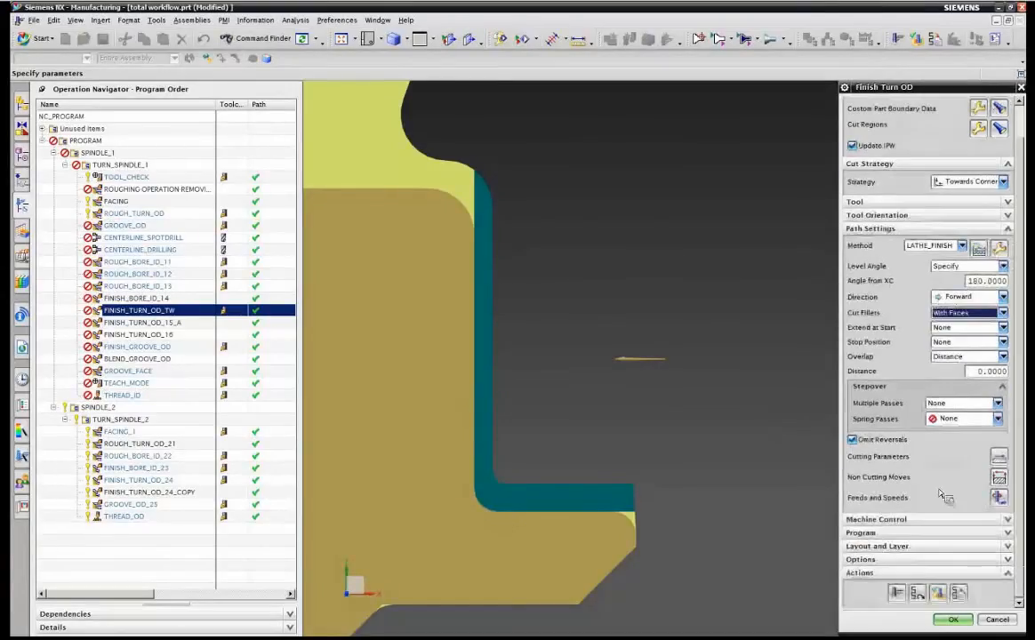
{"action": "left_click", "coordinate": [897, 593]}
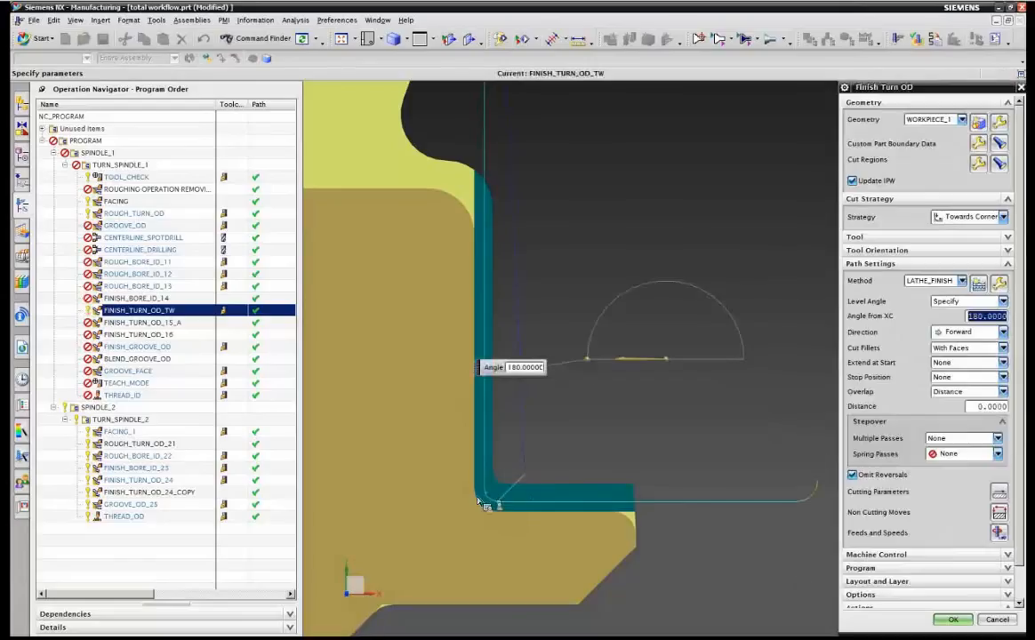
Set Cut Fillets to With Diameters and generate the tool path.
{"action": "left_click", "coordinate": [965, 348]}
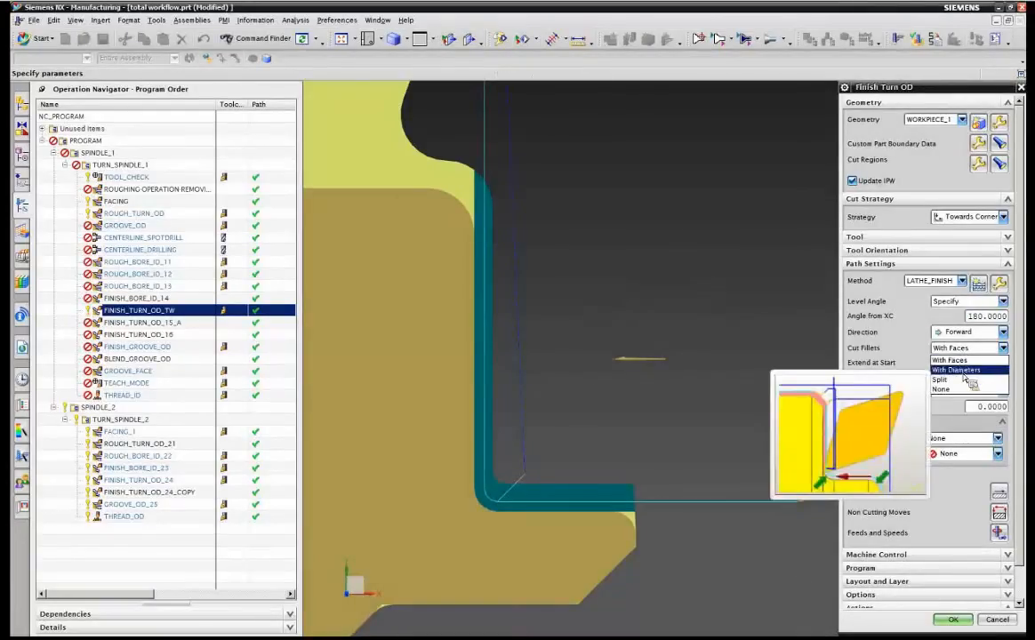
{"action": "left_click", "coordinate": [956, 370]}
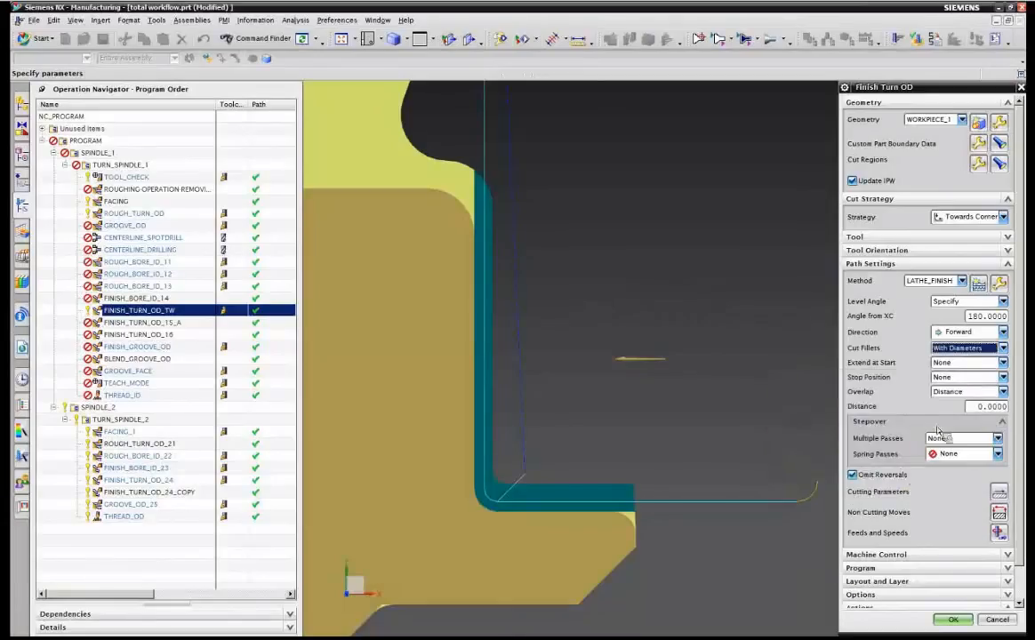
{"action": "scroll", "coordinate": [938, 431], "scroll_direction": "down", "scroll_amount": 2}
{"action": "left_click", "coordinate": [900, 594]}
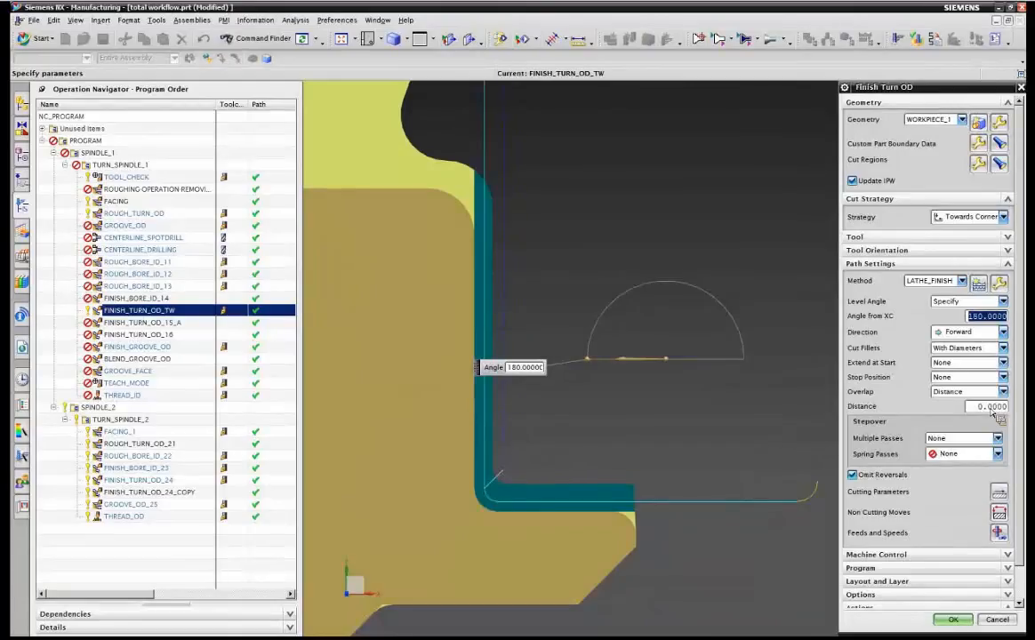
Try Cut Fillets set to Split and to None, generating the tool path each time.
{"action": "left_click", "coordinate": [958, 349]}
{"action": "left_click", "coordinate": [950, 380]}
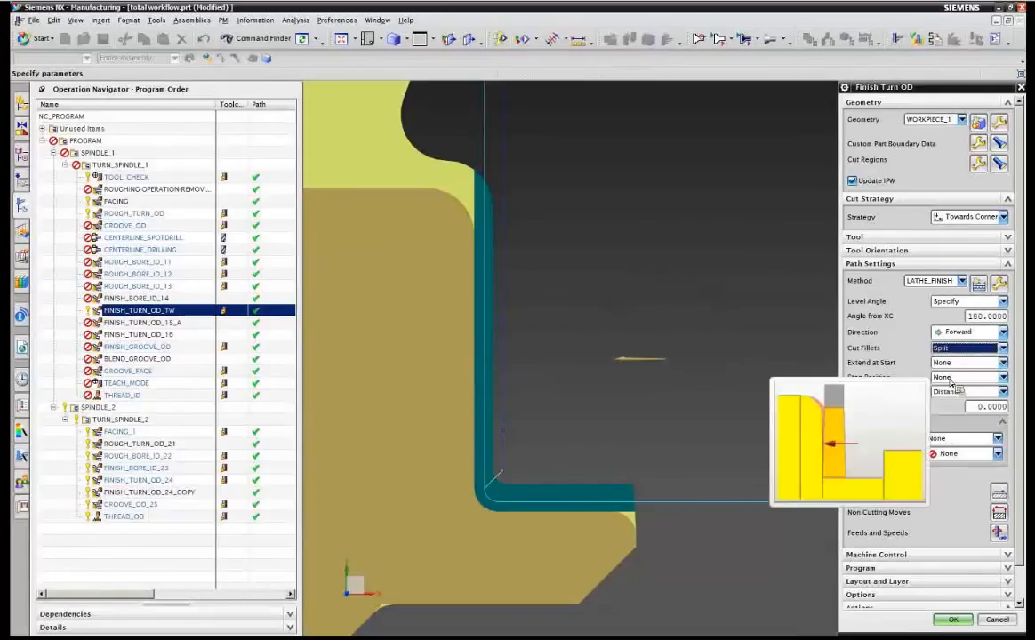
{"action": "scroll", "coordinate": [956, 520], "scroll_direction": "down", "scroll_amount": 1}
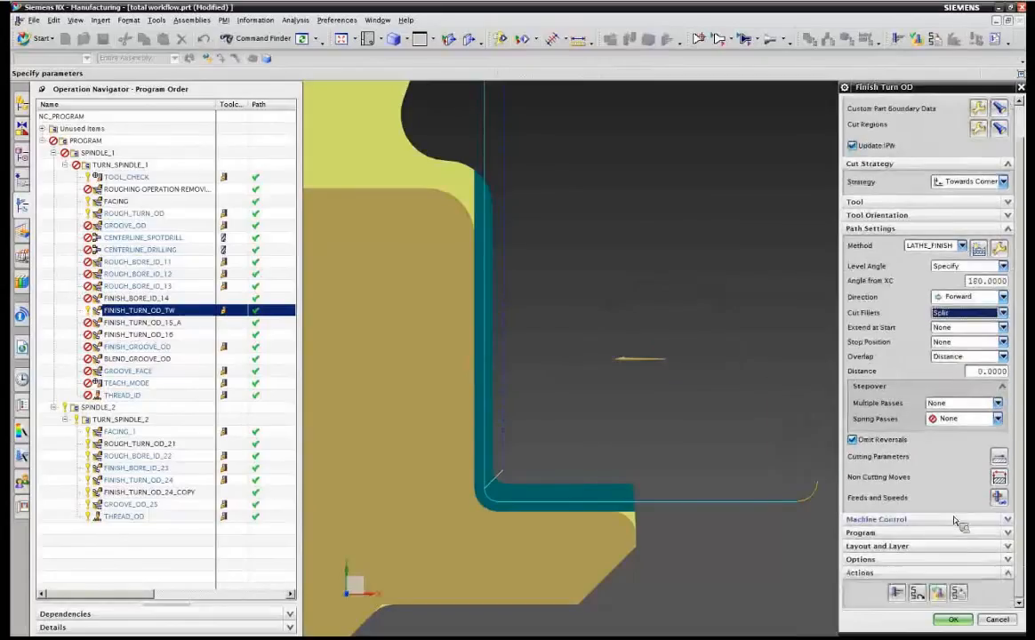
{"action": "left_click", "coordinate": [900, 597]}
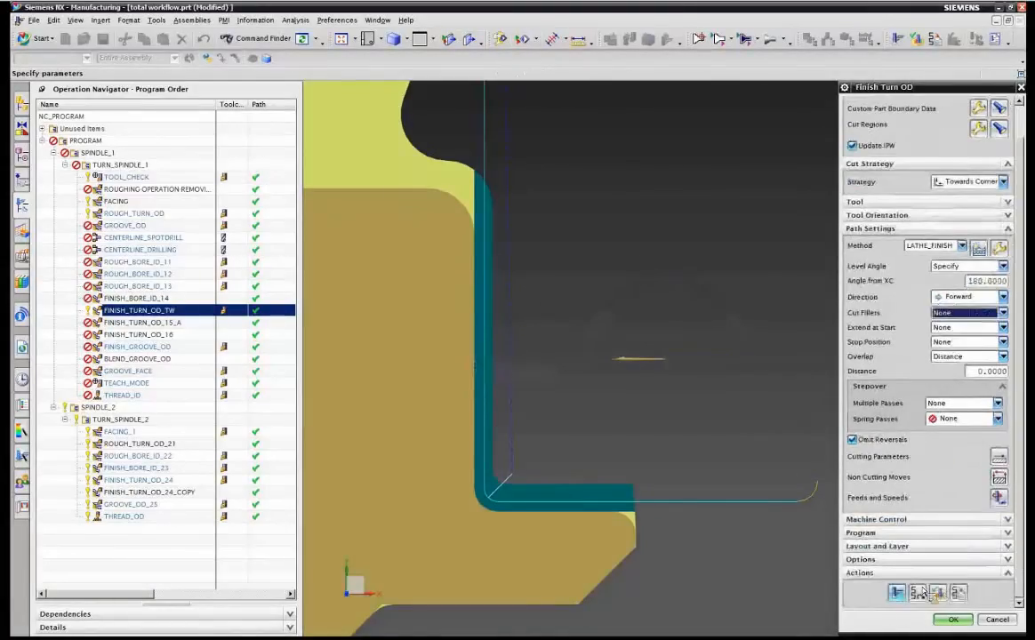
{"action": "left_click", "coordinate": [902, 592]}
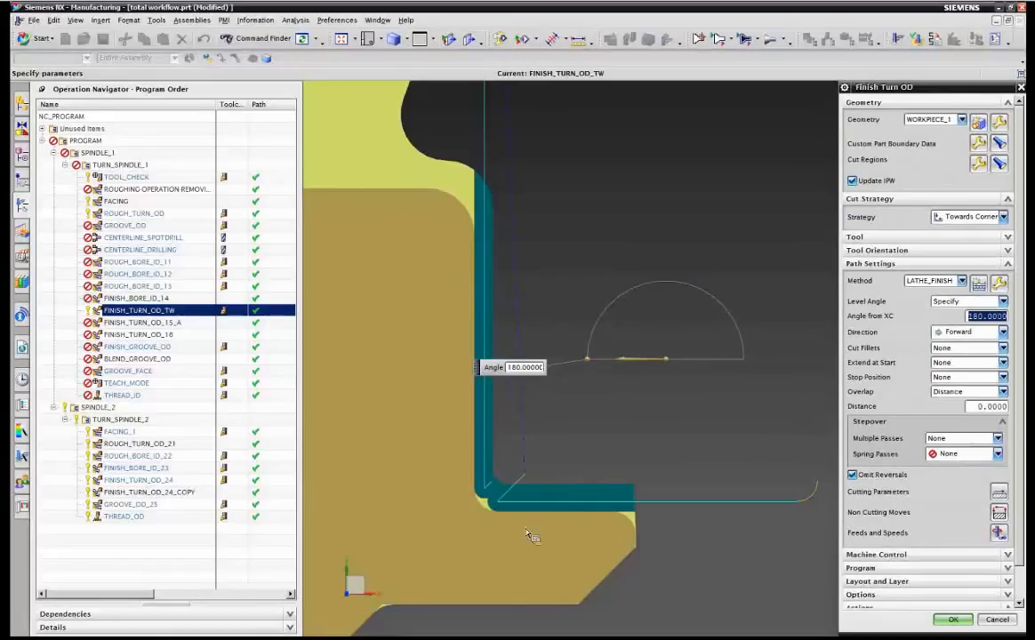
Set Cut Fillets to Split and generate the tool path.
{"action": "left_click", "coordinate": [966, 348]}
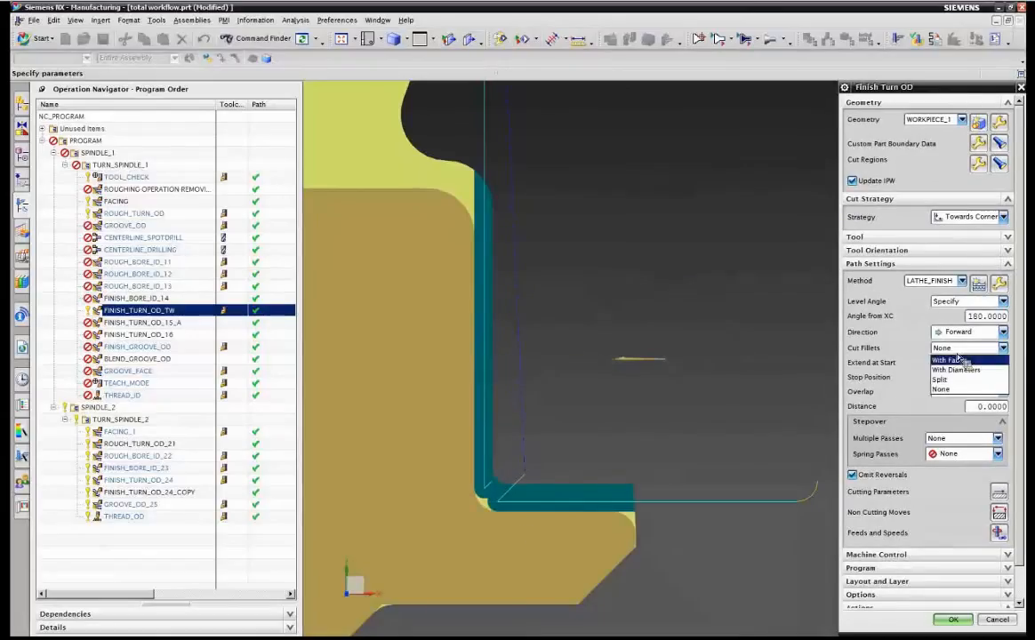
{"action": "left_click", "coordinate": [876, 354]}
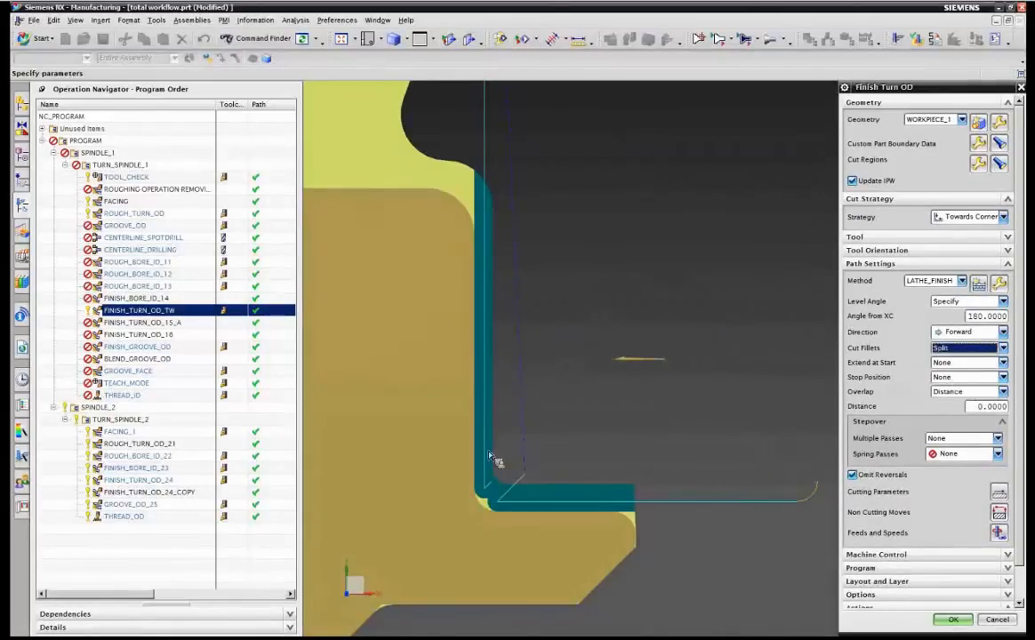
{"action": "scroll", "coordinate": [878, 560], "scroll_direction": "down", "scroll_amount": 2}
{"action": "left_click", "coordinate": [900, 594]}
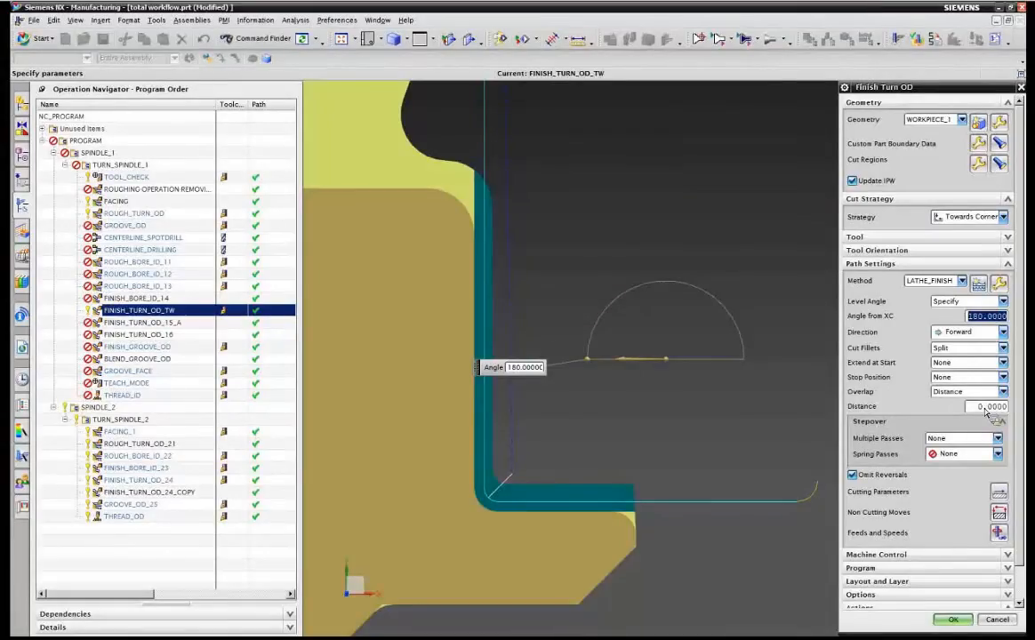
Step through the generated finishing tool path in the verification replay, then close it.
{"action": "left_click", "coordinate": [998, 408]}
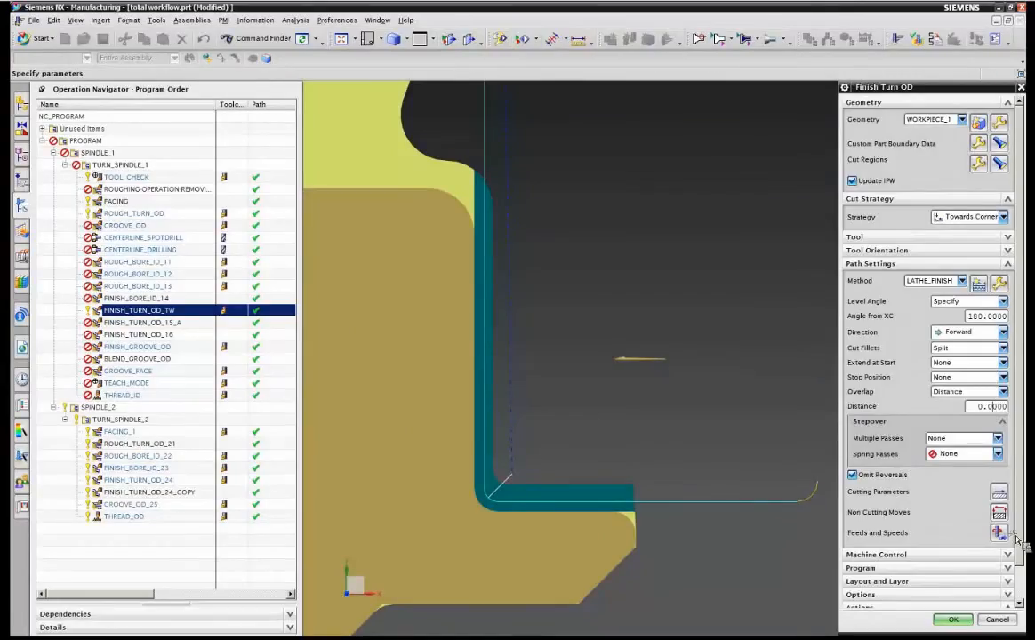
{"action": "scroll", "coordinate": [929, 493], "scroll_direction": "down", "scroll_amount": 1}
{"action": "left_click", "coordinate": [939, 596]}
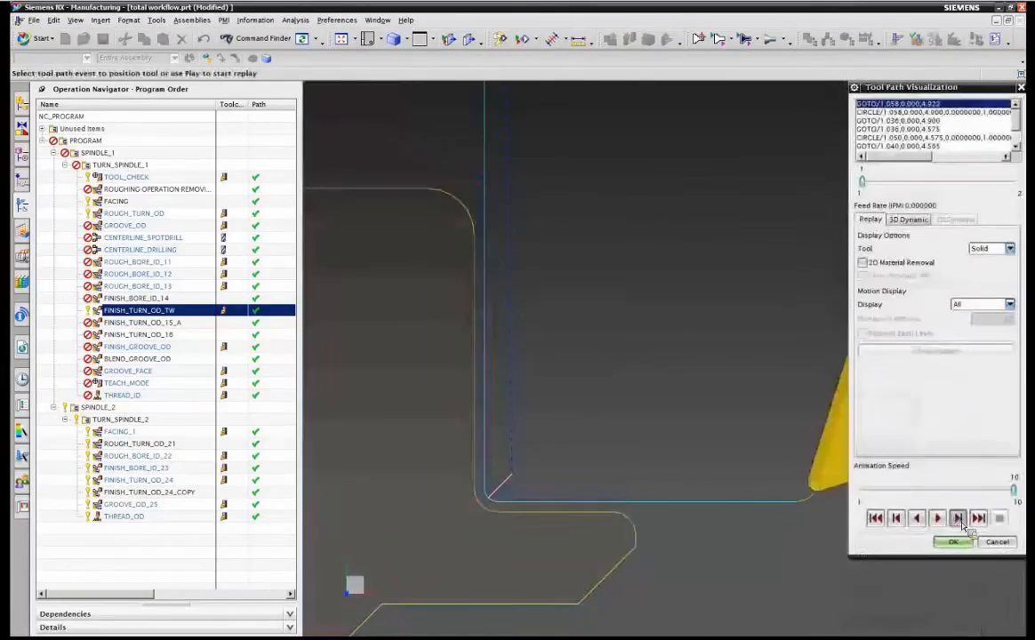
{"action": "left_click", "coordinate": [957, 517]}
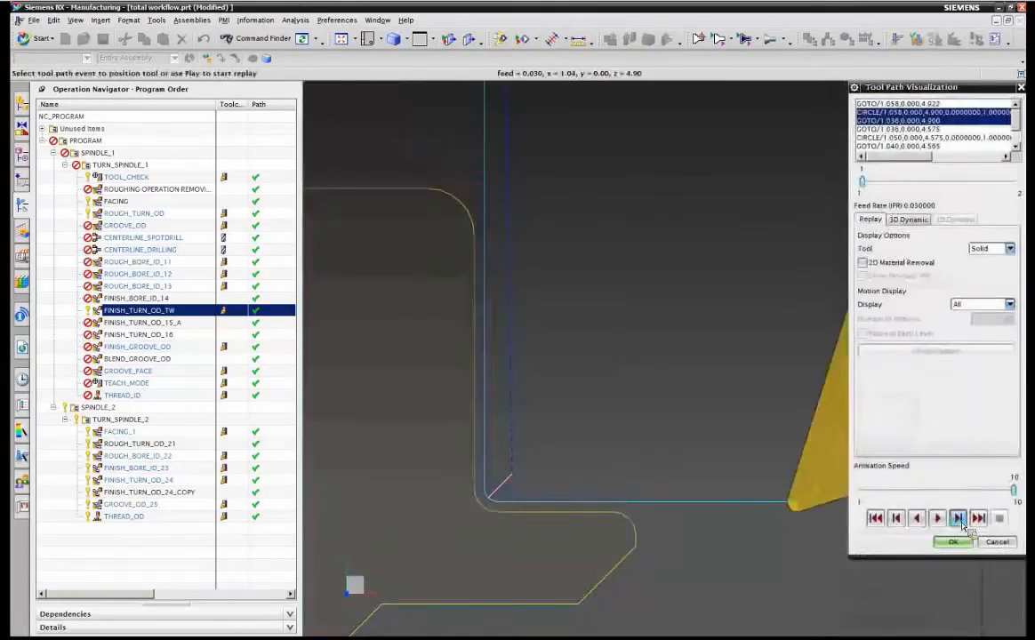
{"action": "left_click", "coordinate": [957, 518]}
{"action": "left_click", "coordinate": [957, 517]}
{"action": "left_click", "coordinate": [958, 517]}
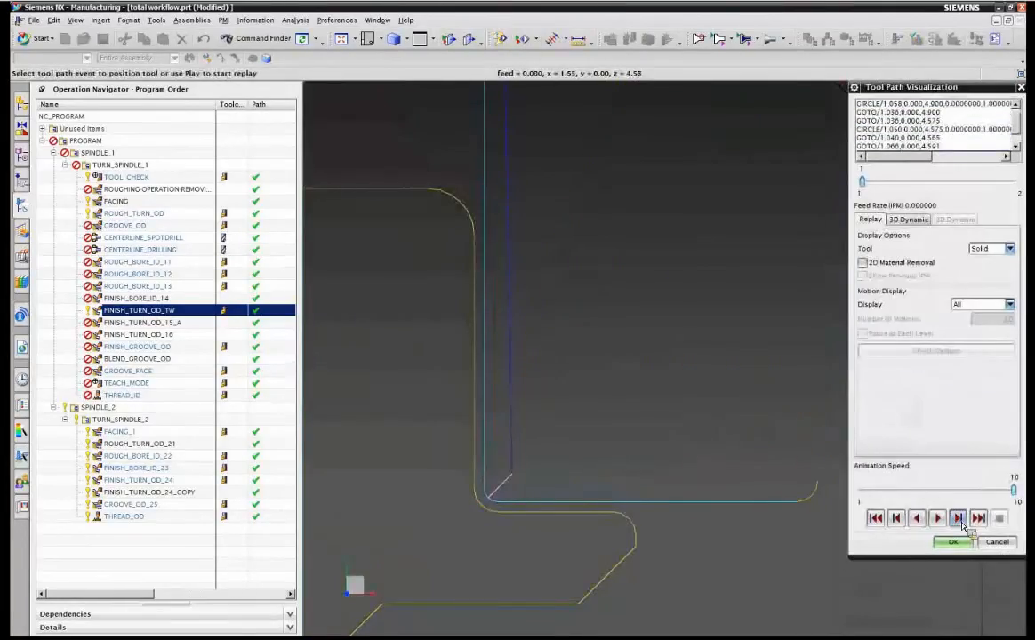
{"action": "left_click", "coordinate": [961, 524]}
{"action": "left_click", "coordinate": [959, 519]}
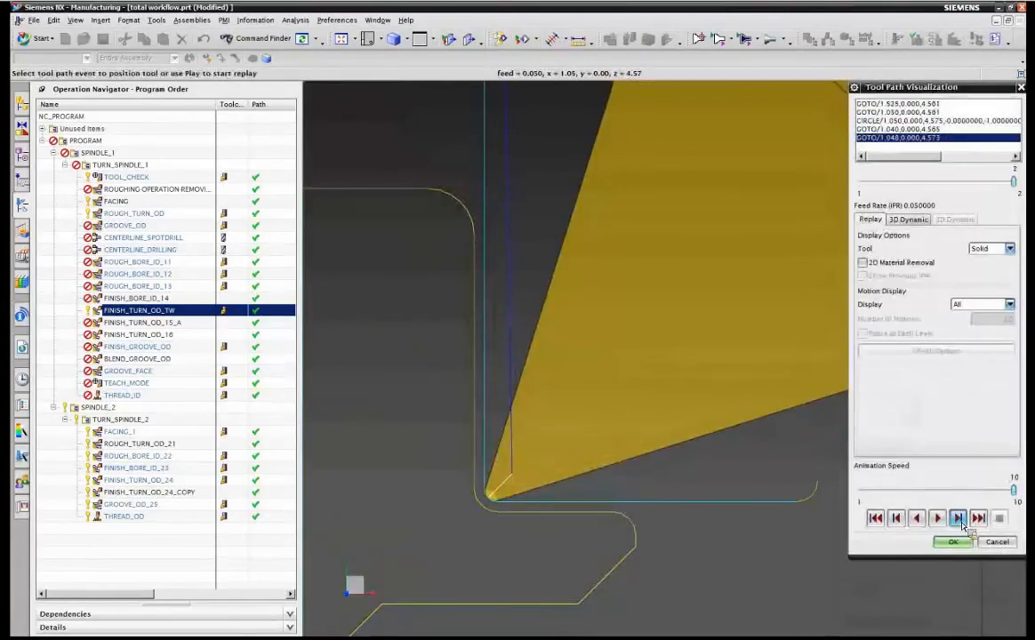
{"action": "left_click", "coordinate": [952, 541]}
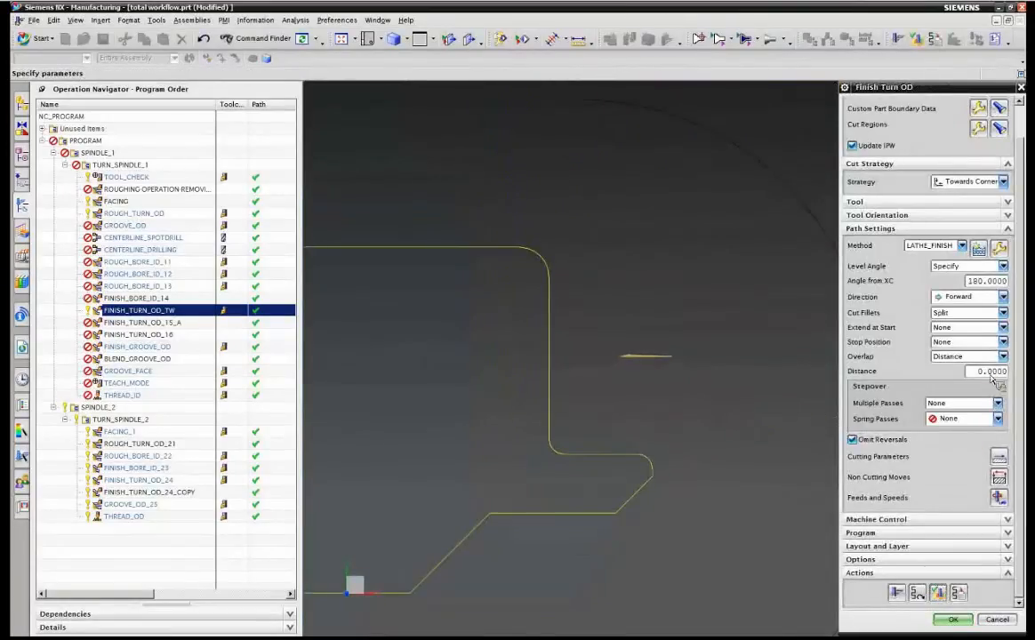
Set the overlap distance to 0.02 and regenerate the tool path.
{"action": "left_click_drag", "start_coordinate": [992, 372], "coordinate": [997, 372]}
{"action": "type", "text": "2"}
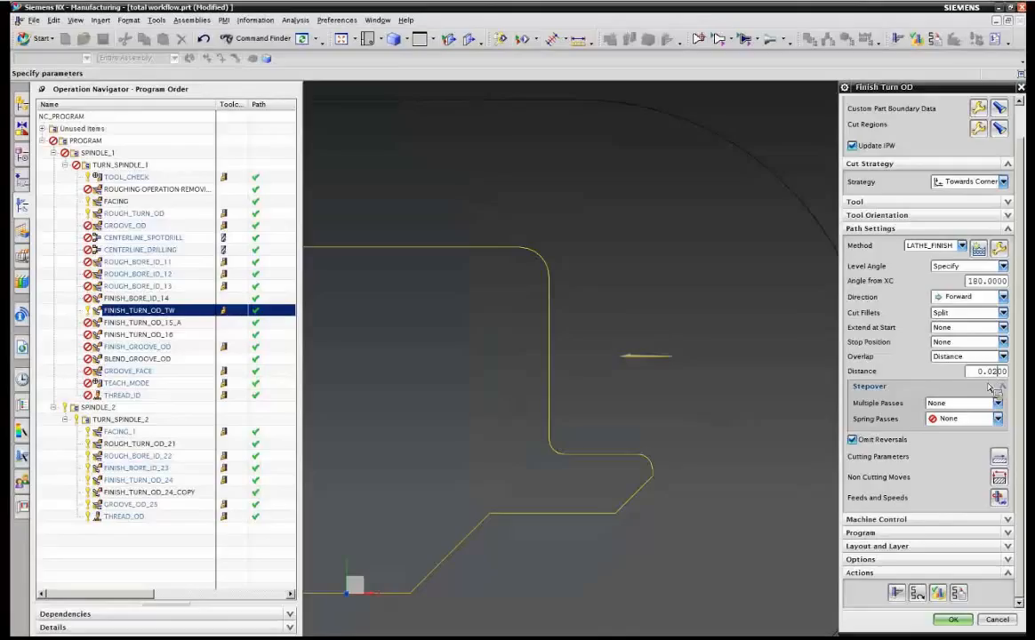
{"action": "left_click", "coordinate": [915, 596]}
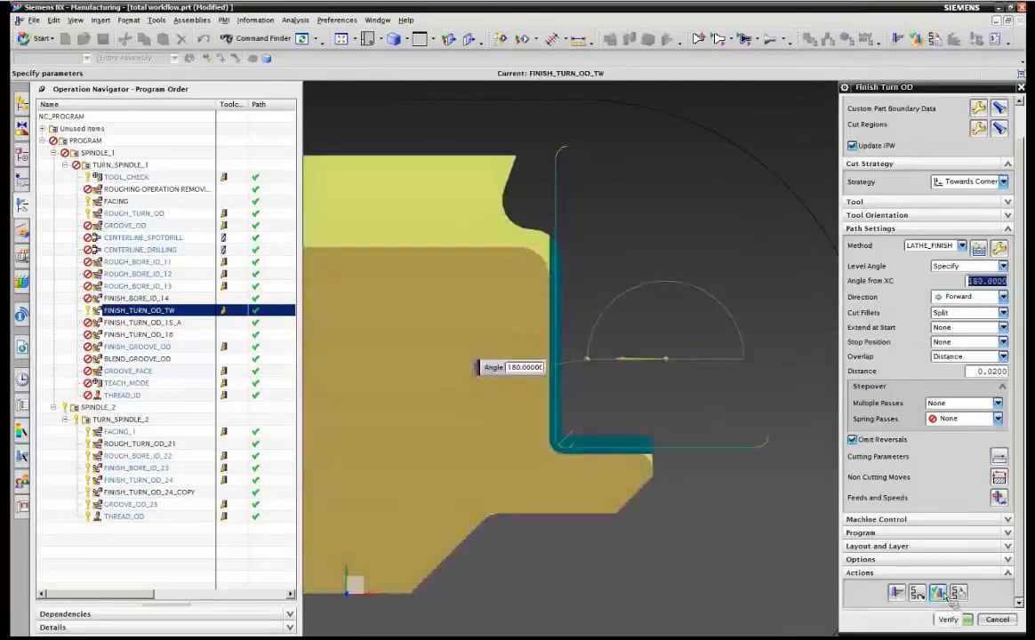
Verify the regenerated tool path by stepping through the replay, then close the visualization.
{"action": "left_click", "coordinate": [949, 595]}
{"action": "left_click", "coordinate": [958, 519]}
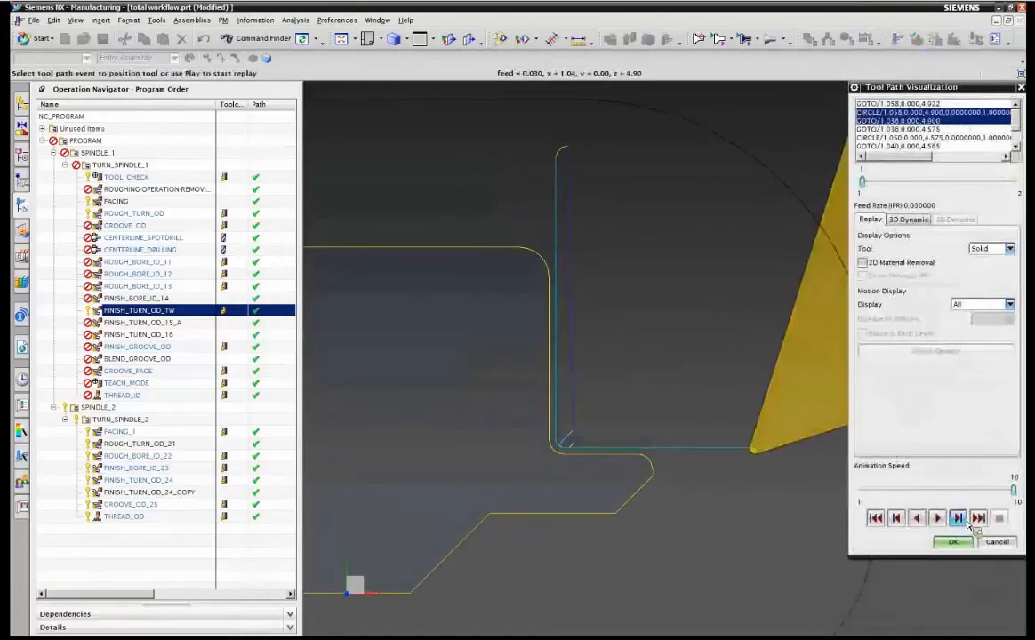
{"action": "left_click", "coordinate": [958, 518]}
{"action": "left_click", "coordinate": [968, 521]}
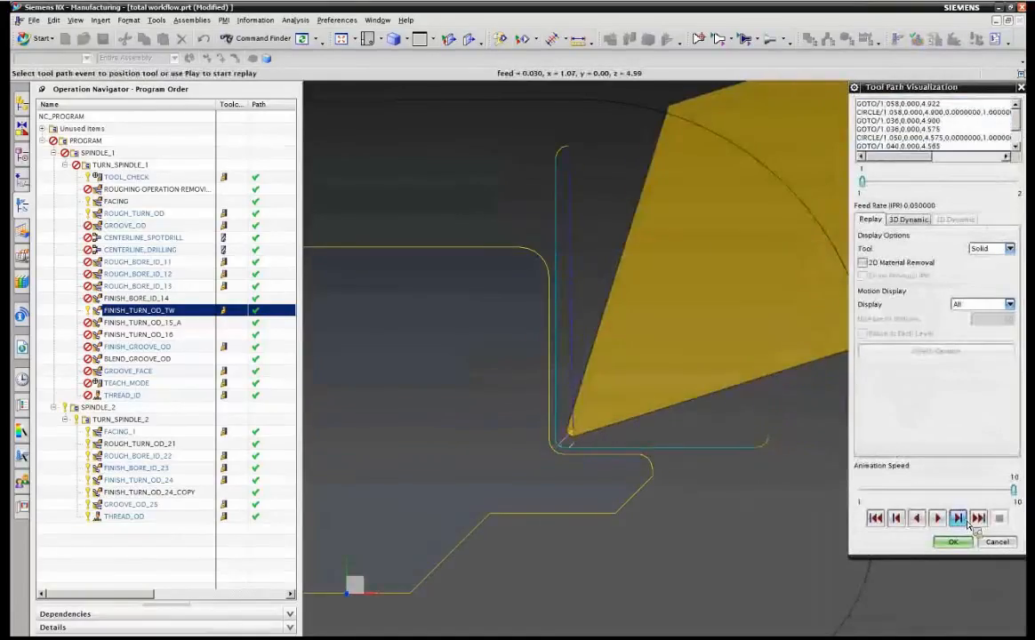
{"action": "left_click", "coordinate": [968, 521]}
{"action": "left_click", "coordinate": [968, 521]}
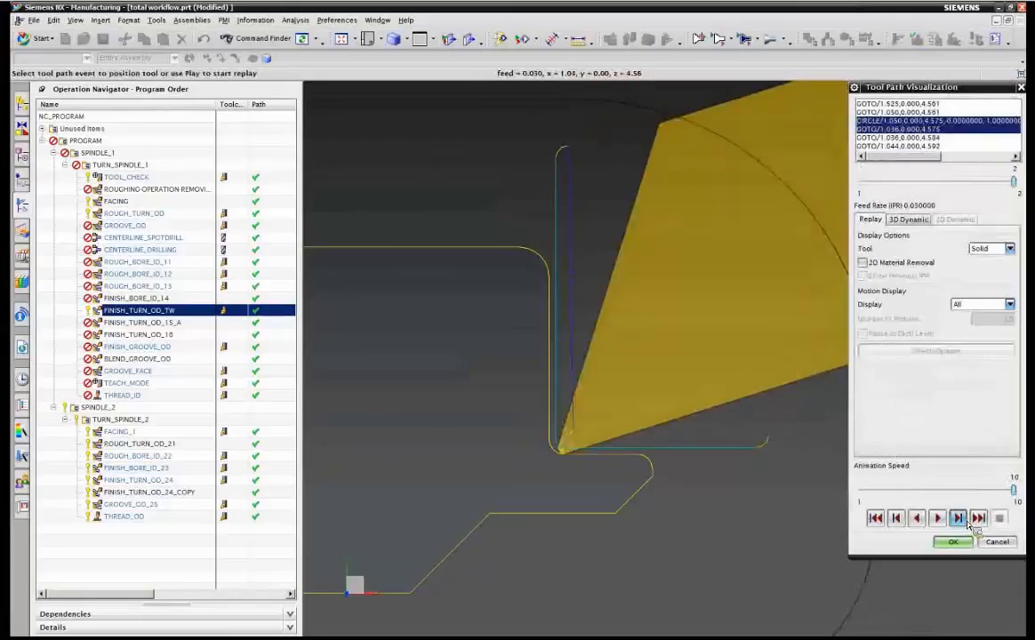
{"action": "left_click", "coordinate": [968, 521]}
{"action": "left_click", "coordinate": [969, 521]}
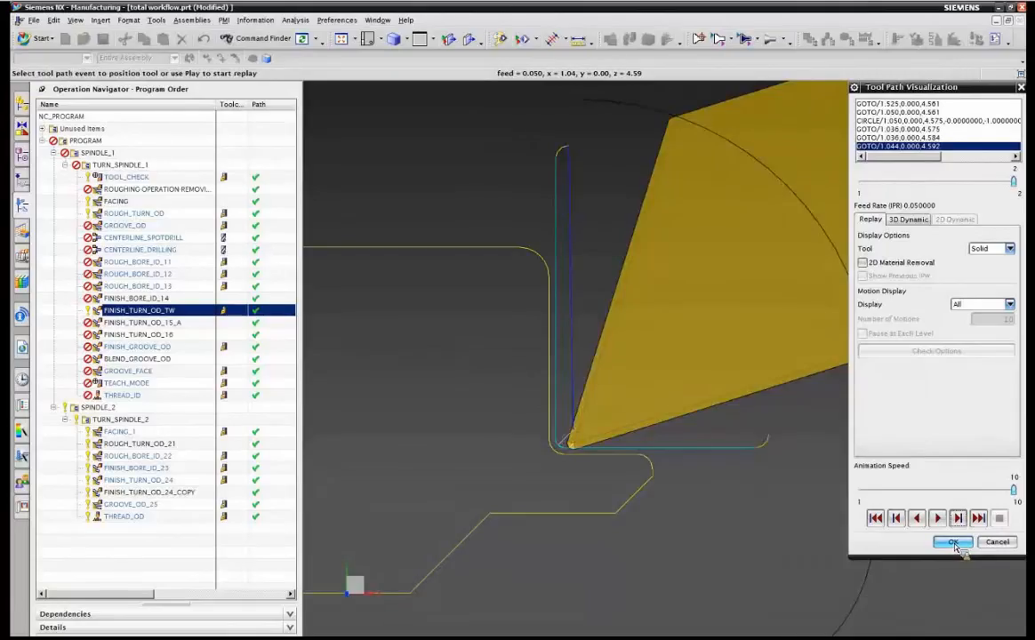
{"action": "left_click", "coordinate": [959, 544]}
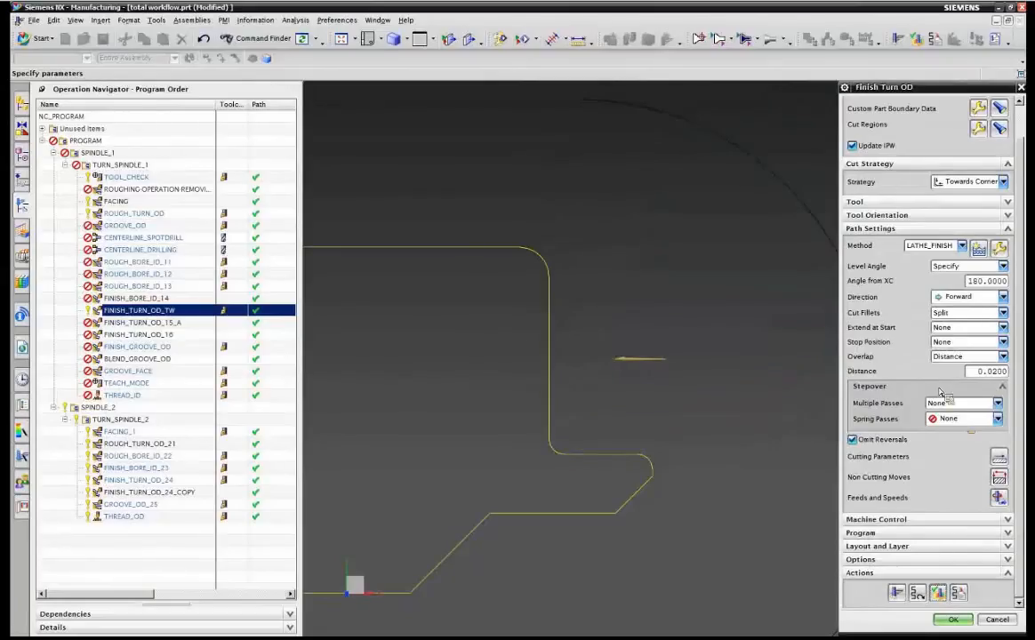
Set the Stop Position option to Distance.
{"action": "left_click", "coordinate": [944, 343]}
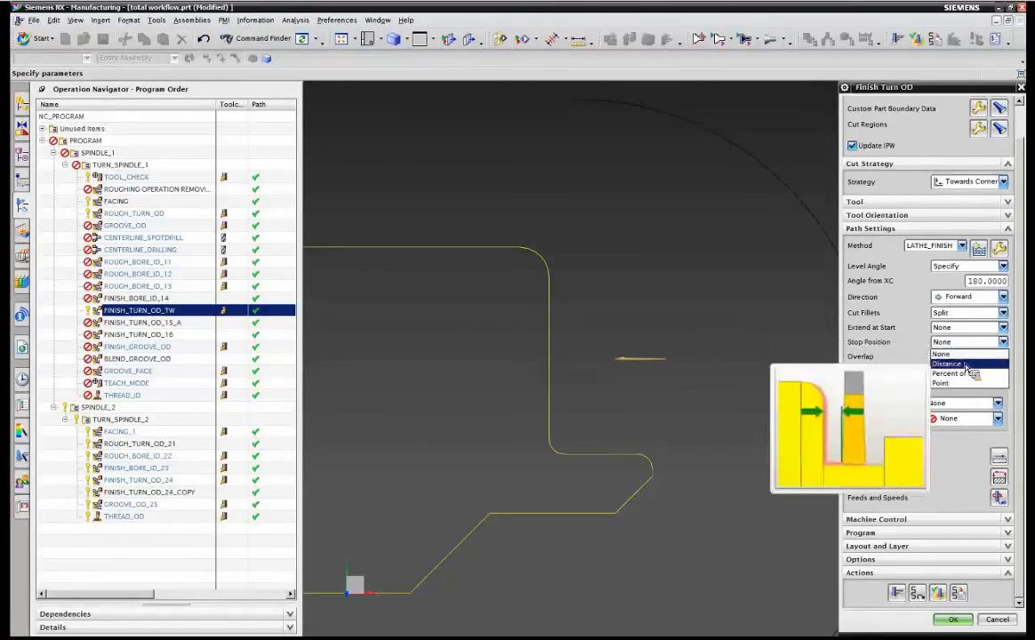
{"action": "left_click", "coordinate": [966, 365]}
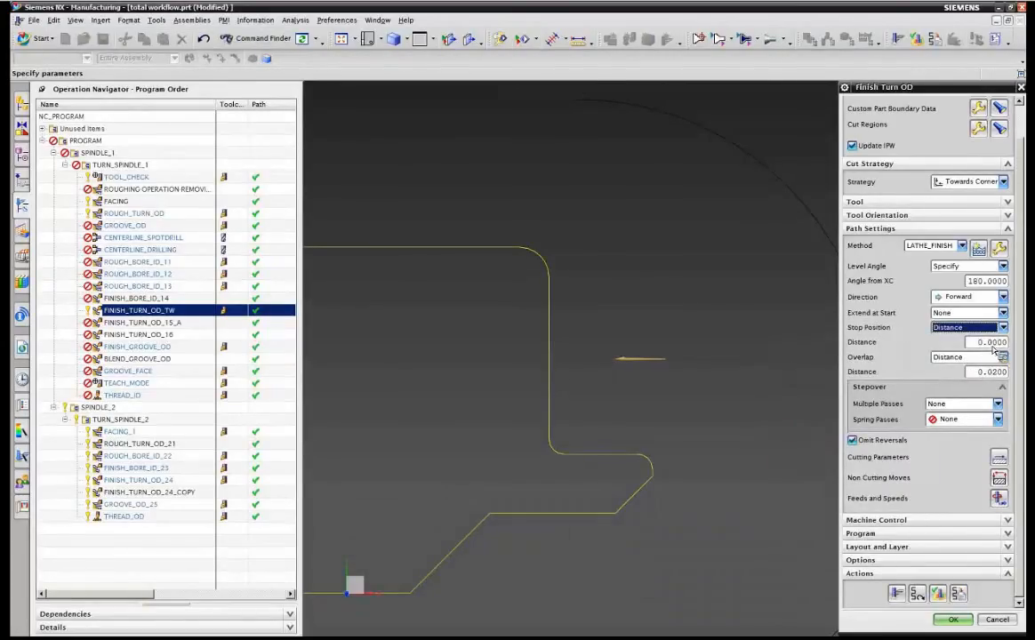
Set the stop position to Distance with a distance of 0.05 and regenerate the tool path.
{"action": "left_click", "coordinate": [964, 328]}
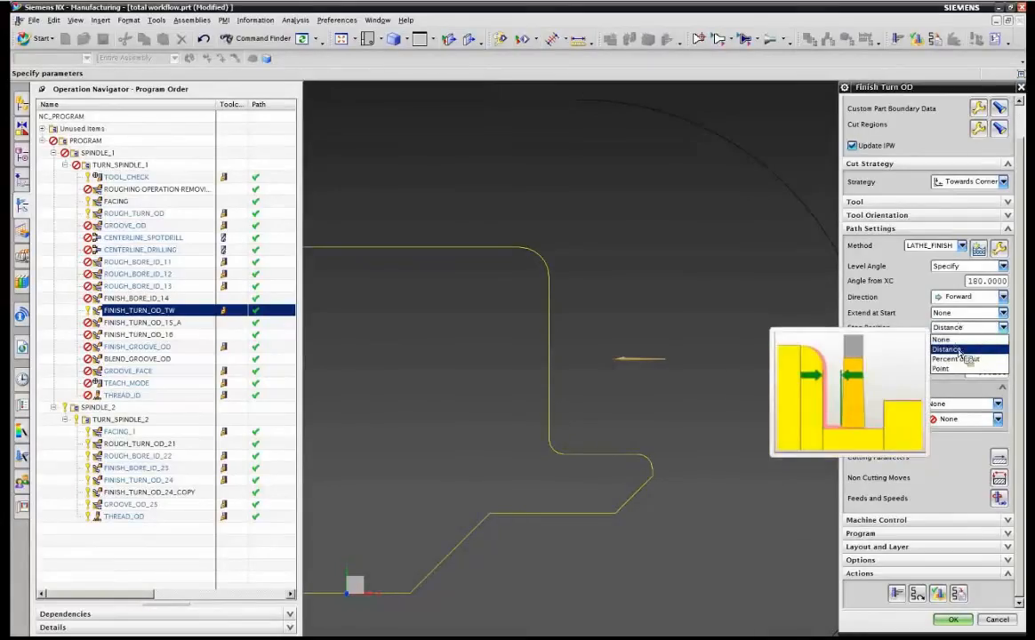
{"action": "left_click", "coordinate": [963, 349]}
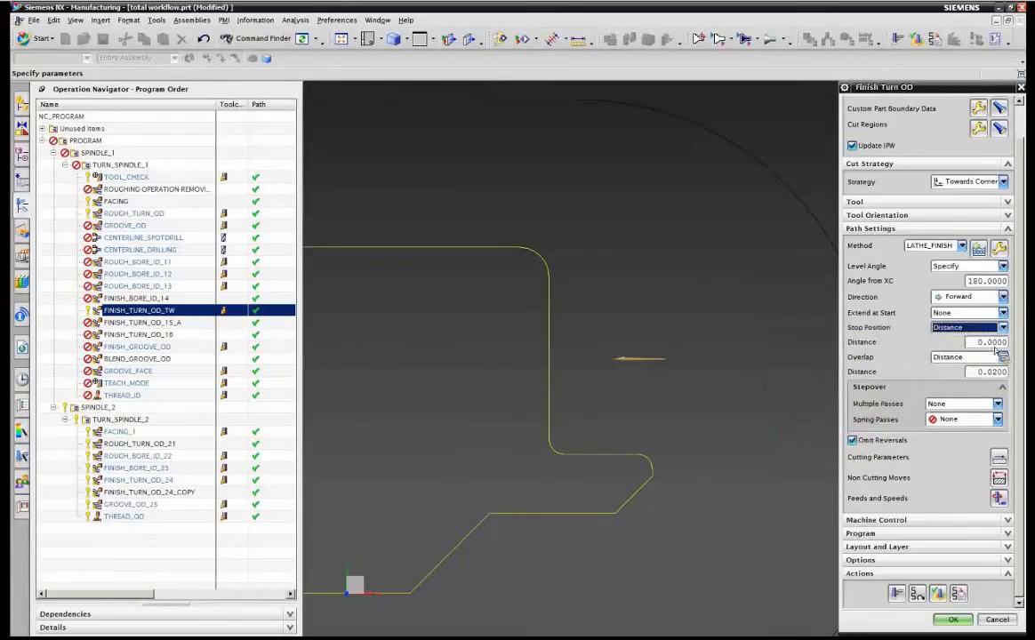
{"action": "left_click", "coordinate": [993, 346]}
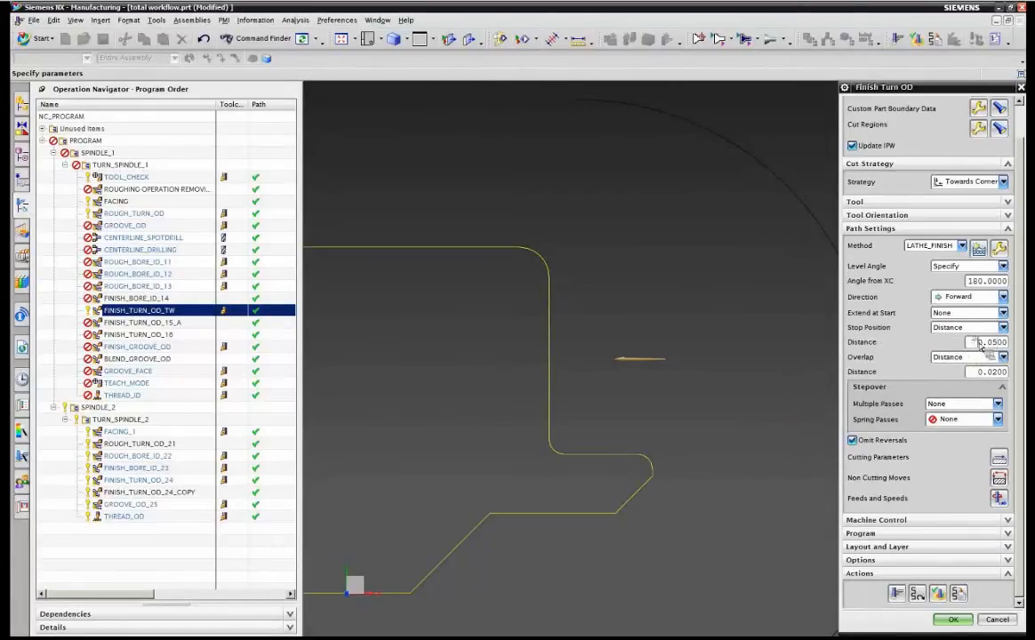
{"action": "left_click", "coordinate": [898, 595]}
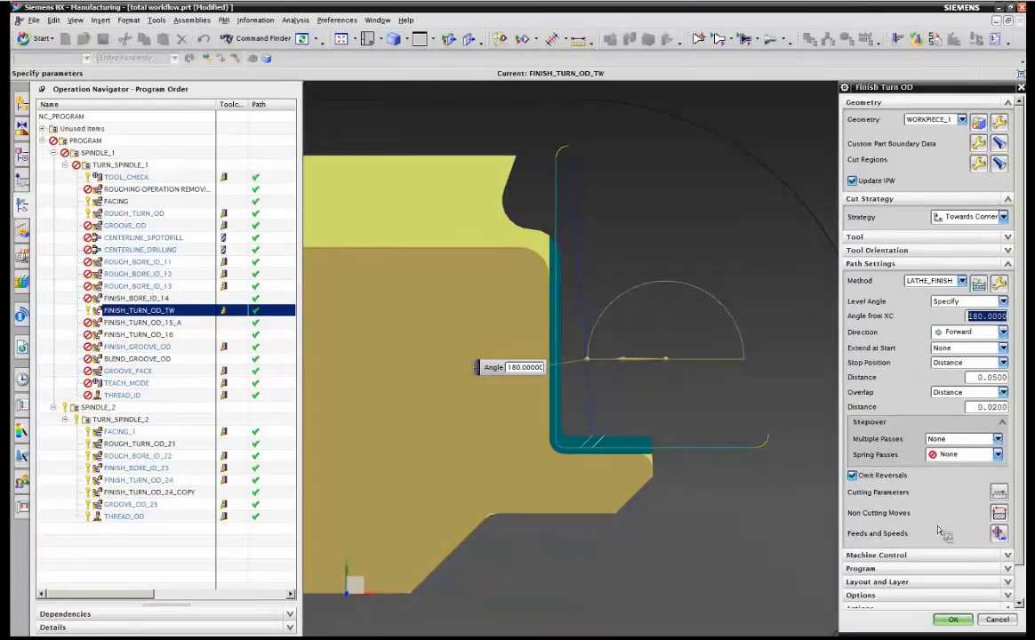
Step through the regenerated tool path in the verification replay, then close the visualization.
{"action": "scroll", "coordinate": [859, 486], "scroll_direction": "down", "scroll_amount": 1}
{"action": "left_click", "coordinate": [957, 592]}
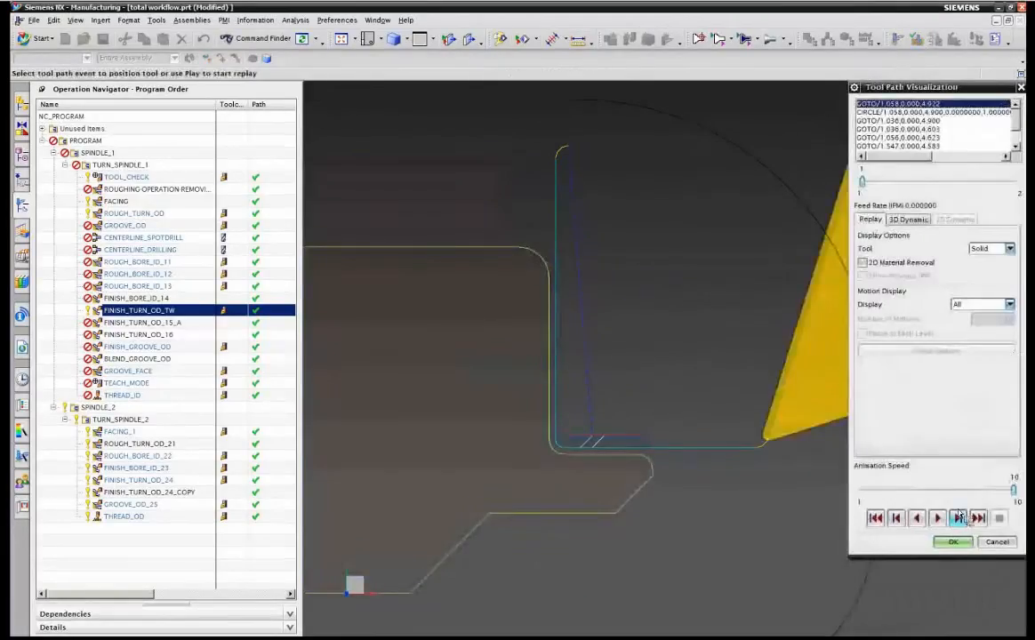
{"action": "left_click", "coordinate": [957, 518]}
{"action": "left_click", "coordinate": [959, 523]}
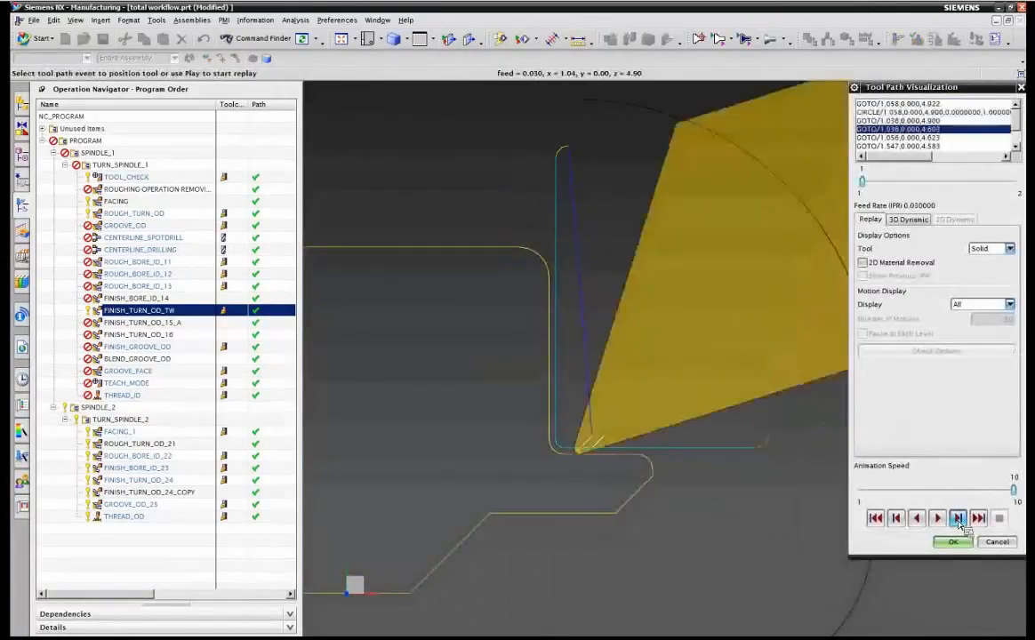
{"action": "left_click", "coordinate": [958, 522]}
{"action": "left_click", "coordinate": [959, 523]}
{"action": "left_click", "coordinate": [958, 523]}
{"action": "left_click", "coordinate": [959, 523]}
{"action": "left_click", "coordinate": [959, 523]}
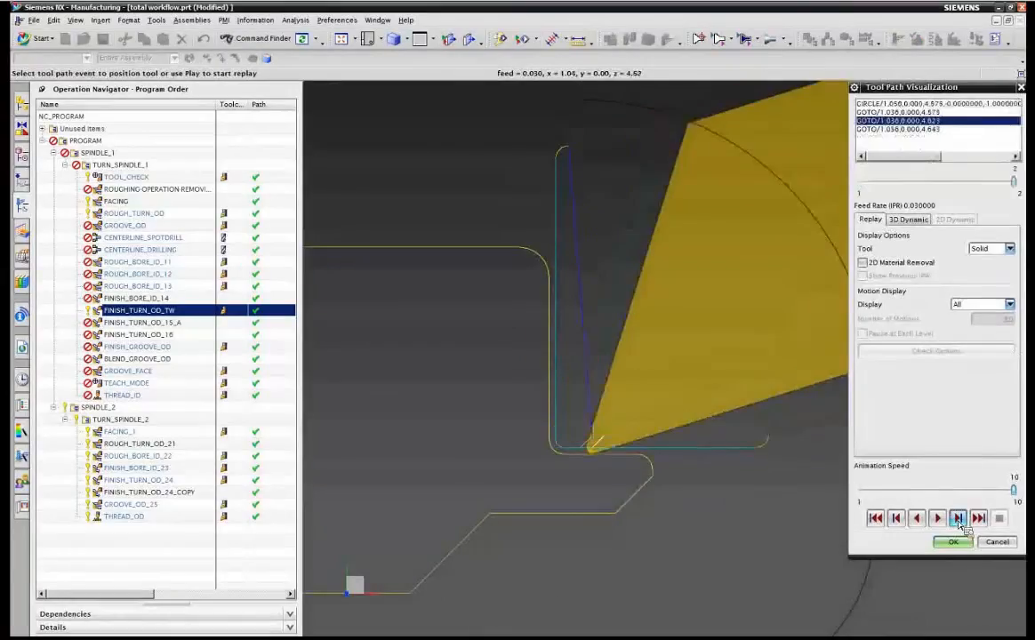
{"action": "left_click", "coordinate": [953, 541]}
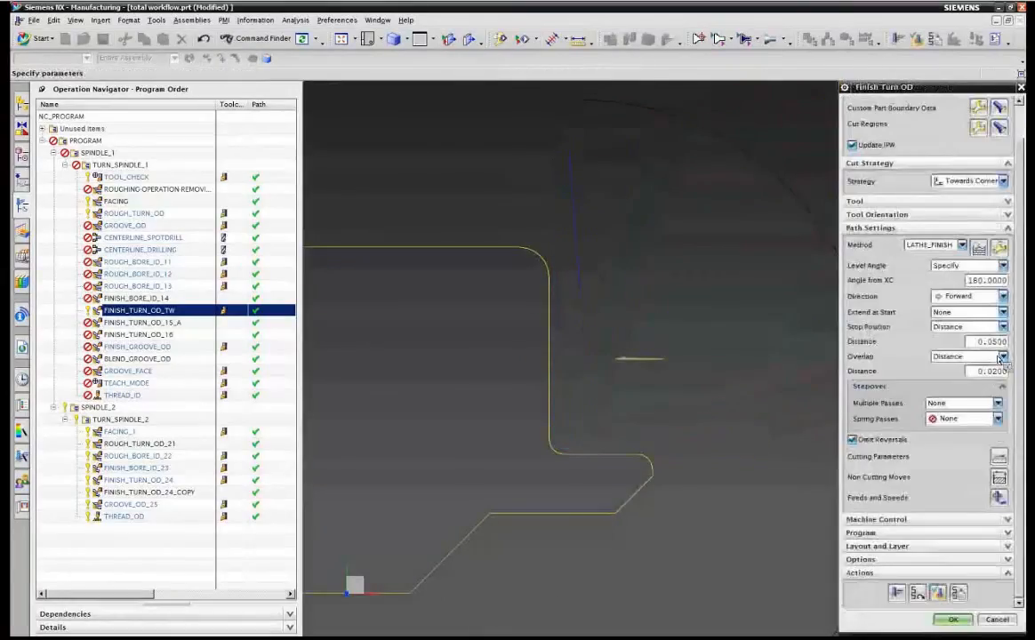
Set the level angle from XC to 270 degrees.
{"action": "left_click", "coordinate": [987, 283]}
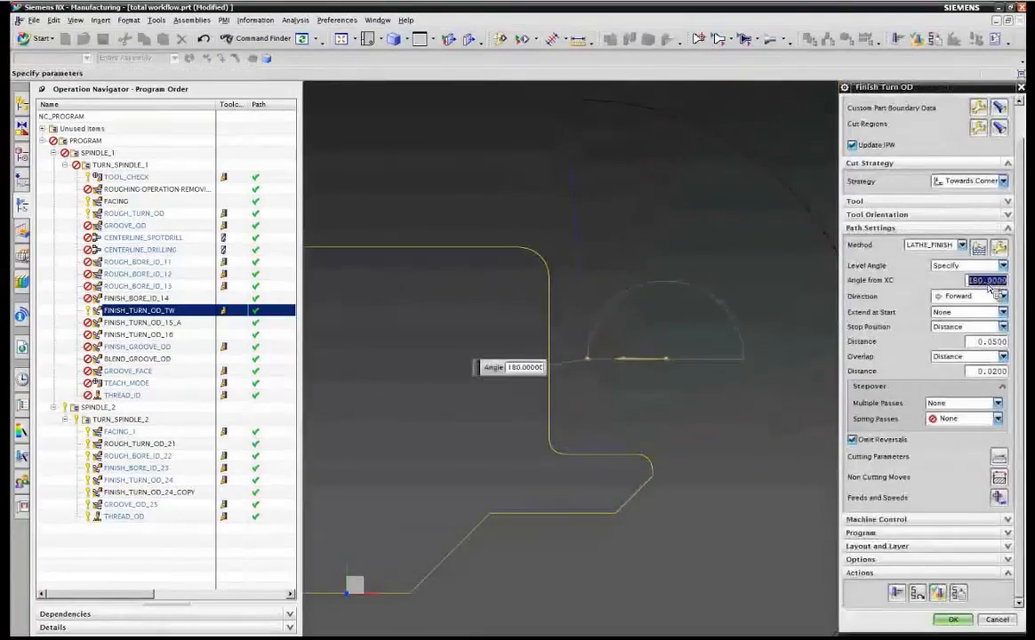
{"action": "type", "text": "270"}
{"action": "key", "text": "Return"}
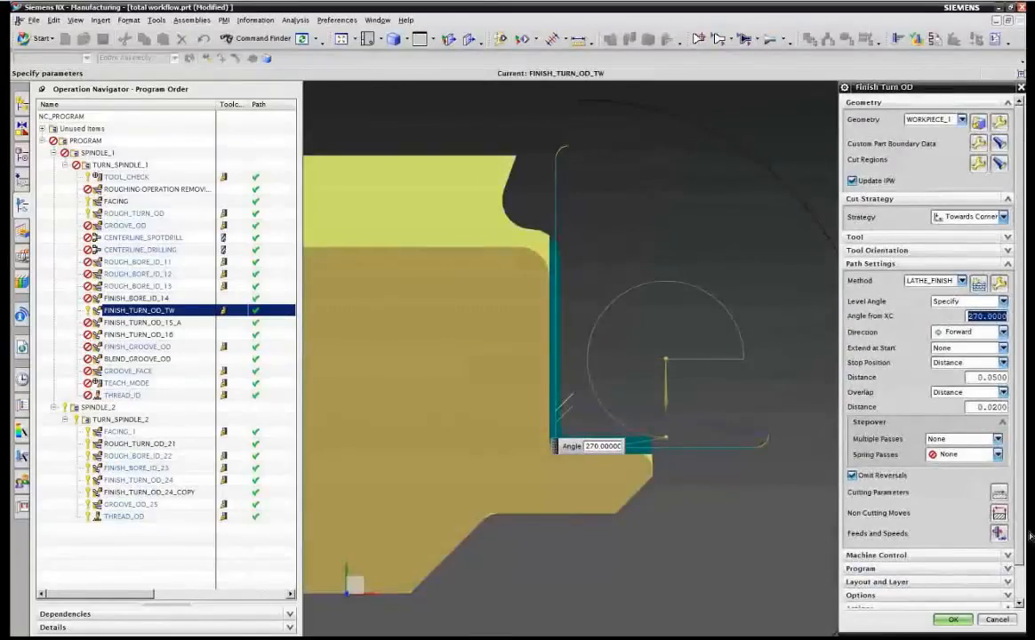
Verify the tool path by stepping through the replay, then close the visualization.
{"action": "scroll", "coordinate": [902, 424], "scroll_direction": "down", "scroll_amount": 1}
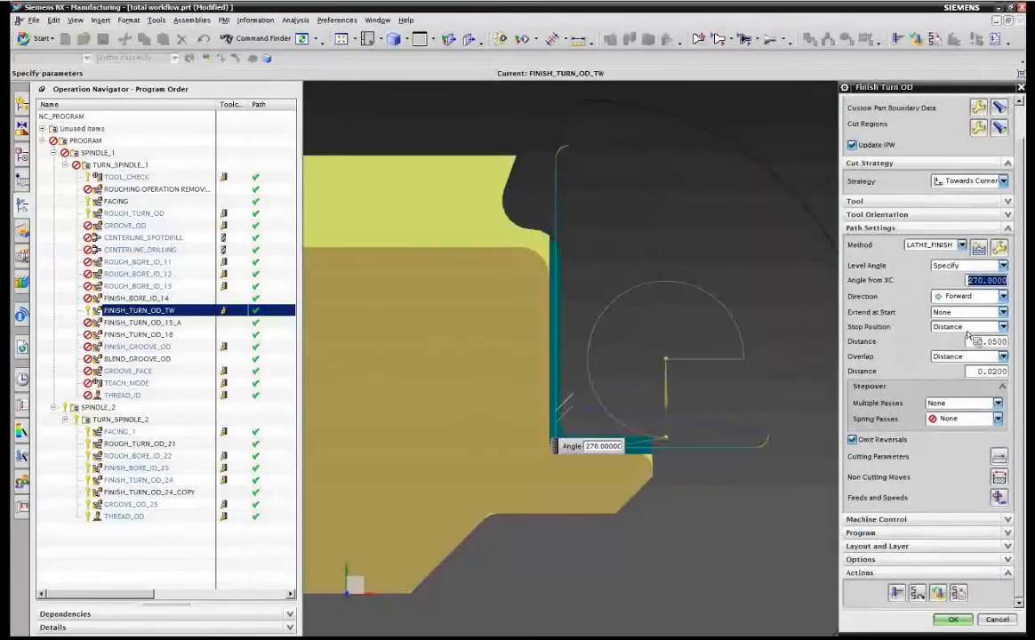
{"action": "left_click", "coordinate": [957, 593]}
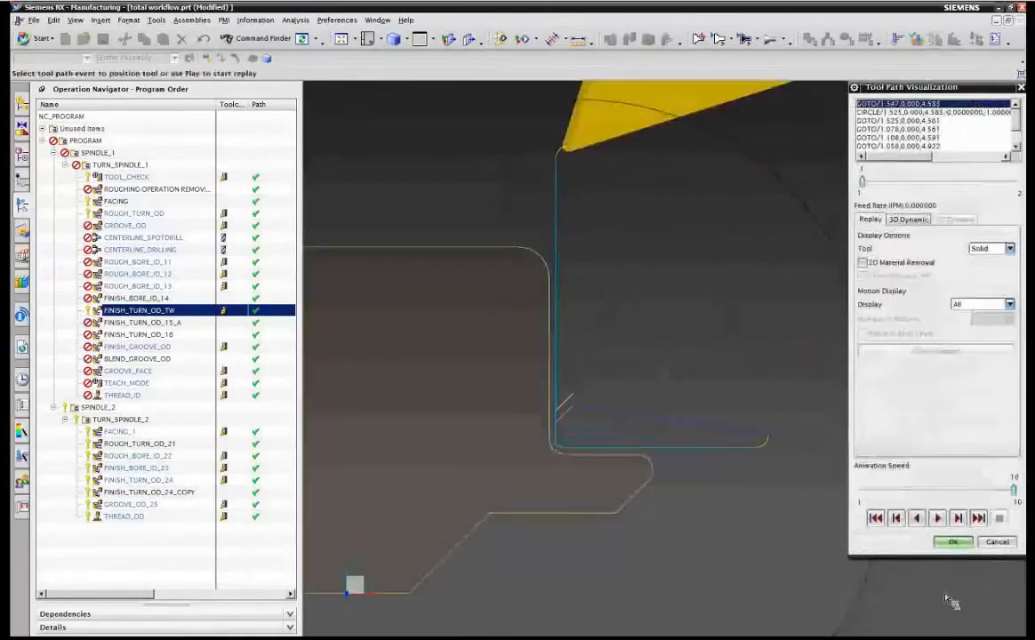
{"action": "left_click", "coordinate": [961, 520]}
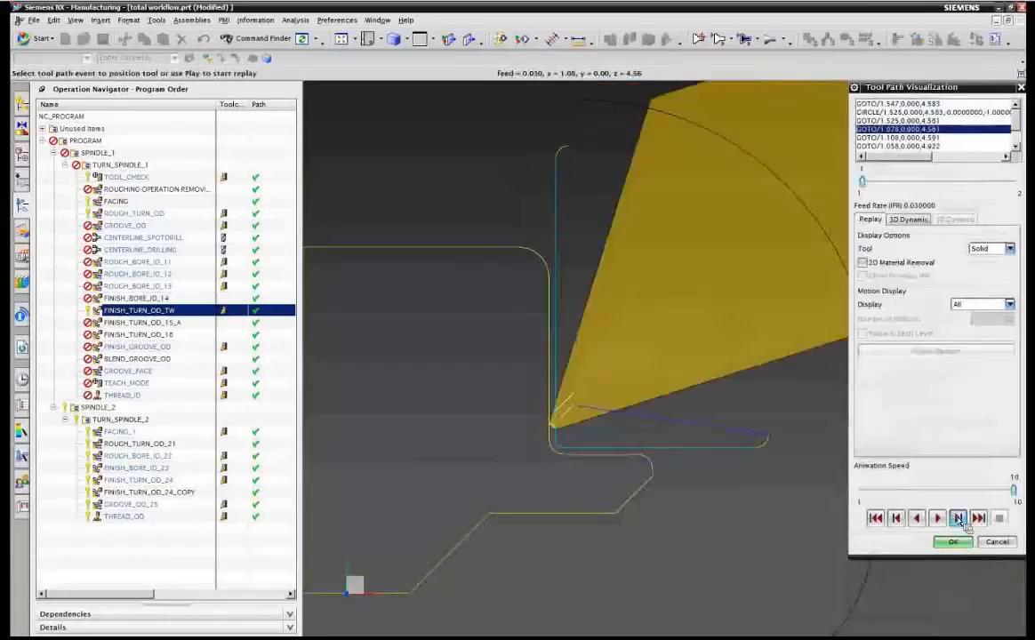
{"action": "left_click", "coordinate": [958, 520]}
{"action": "left_click", "coordinate": [959, 520]}
{"action": "left_click", "coordinate": [959, 520]}
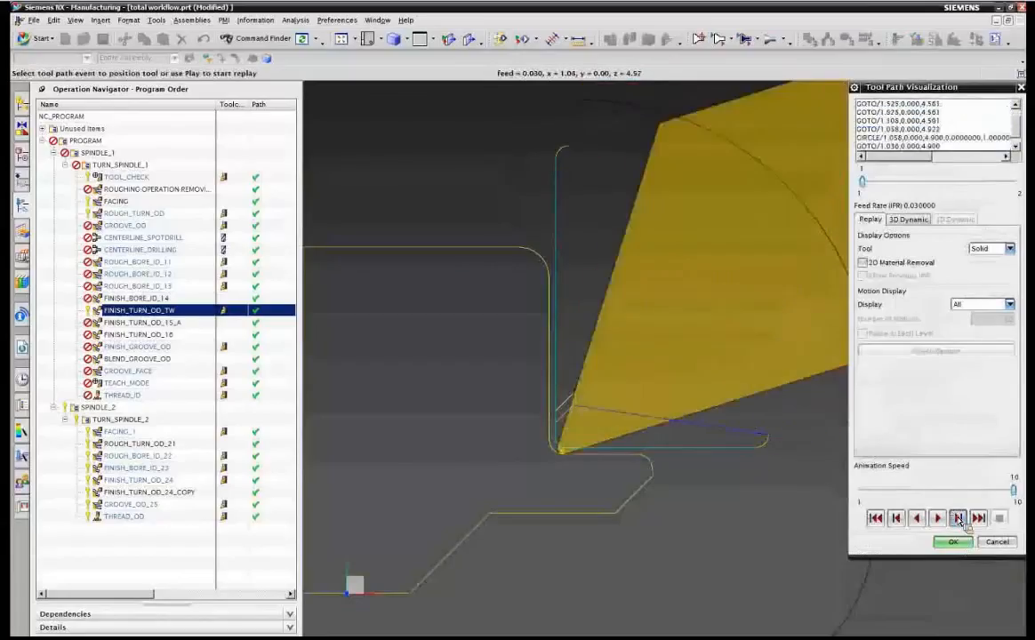
{"action": "left_click", "coordinate": [959, 520]}
{"action": "left_click", "coordinate": [950, 543]}
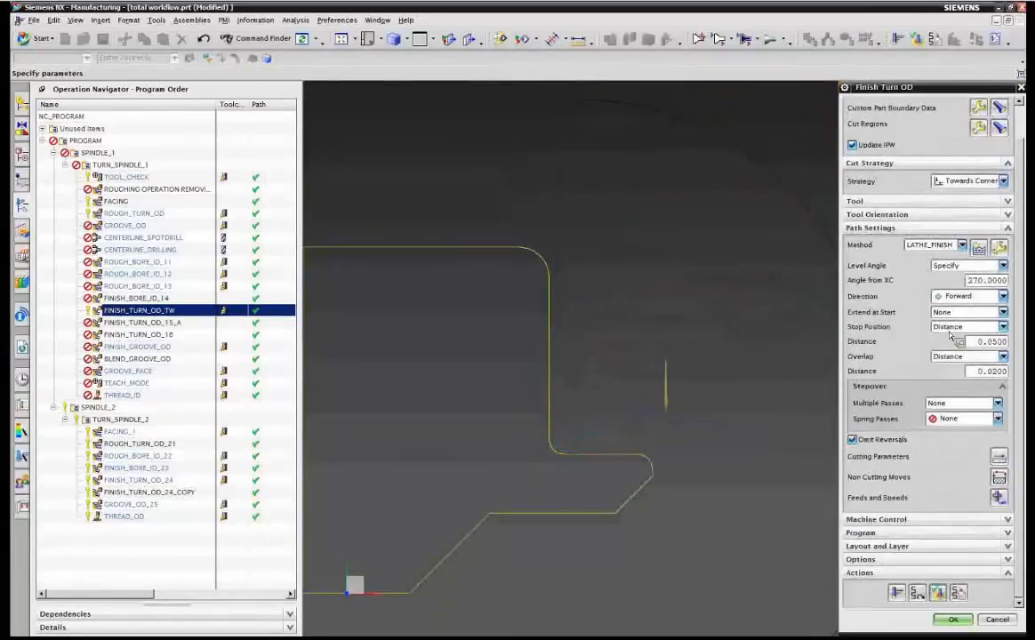
Set the level angle from XC back to 180 degrees.
{"action": "left_click", "coordinate": [983, 282]}
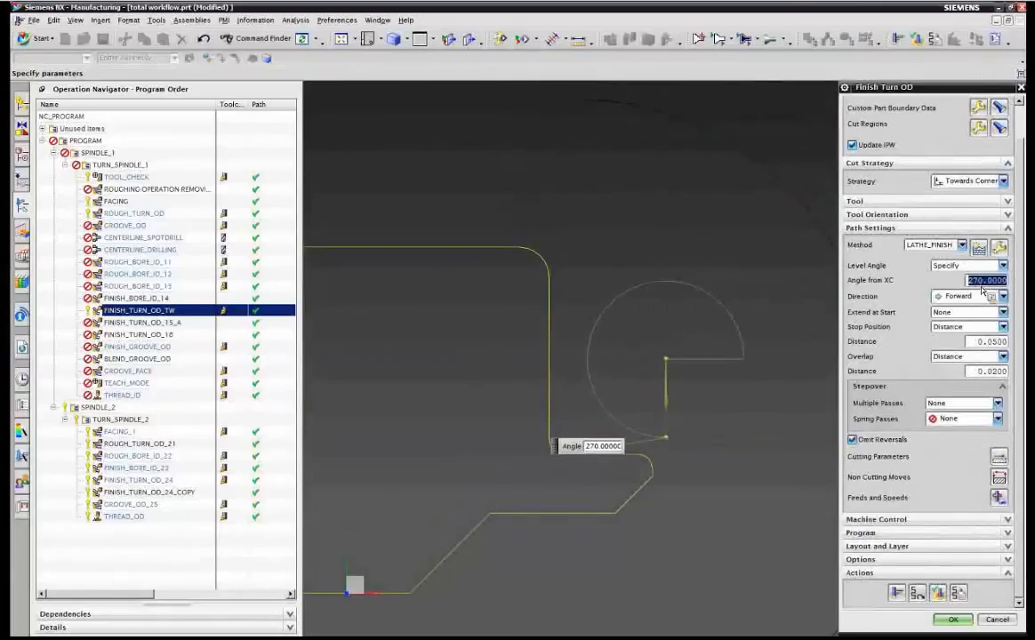
{"action": "type", "text": "180"}
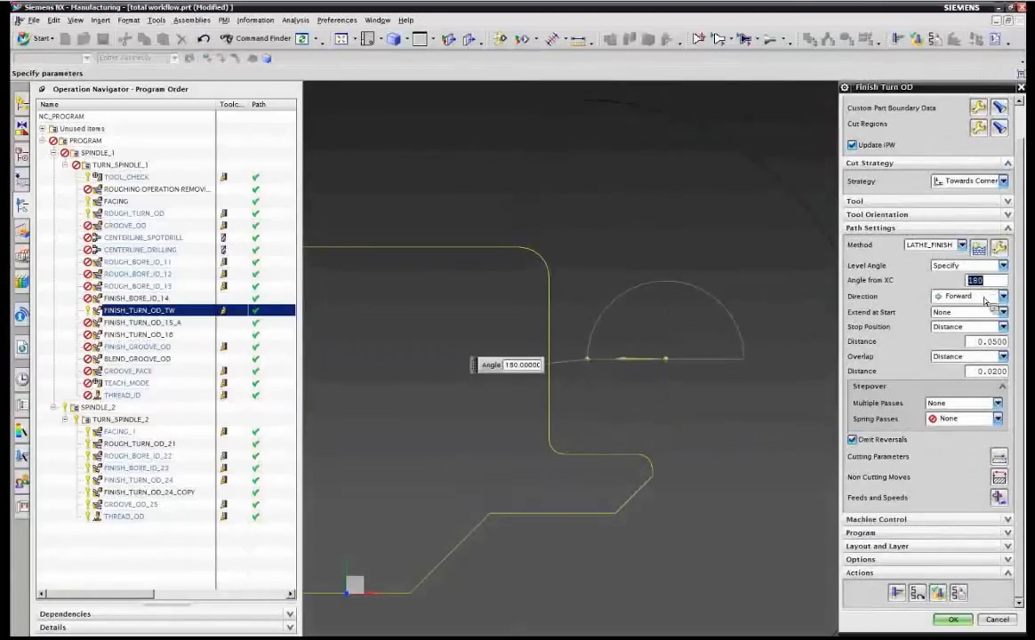
Set the stop position to Percent of Cut with a percentage of 50.
{"action": "left_click", "coordinate": [978, 326]}
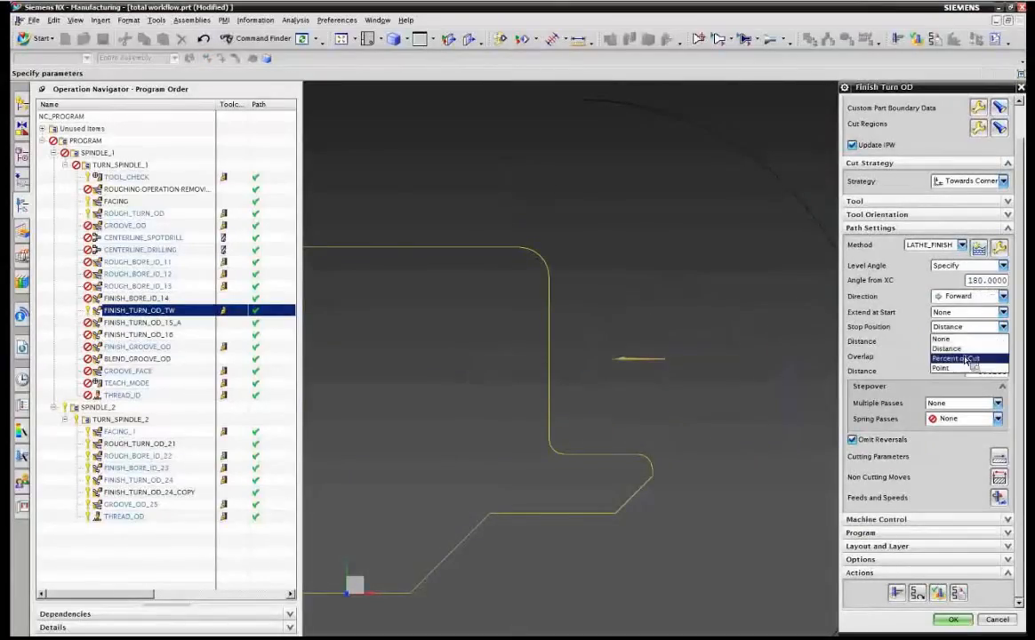
{"action": "left_click", "coordinate": [967, 358]}
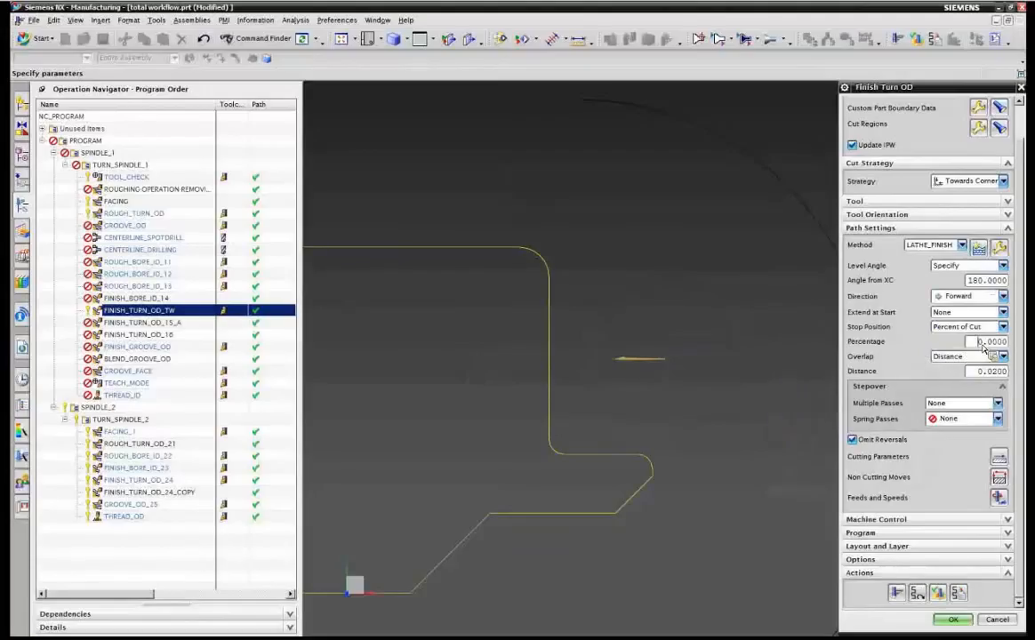
{"action": "double_click", "coordinate": [983, 345]}
{"action": "type", "text": "50"}
{"action": "key", "text": "Return"}
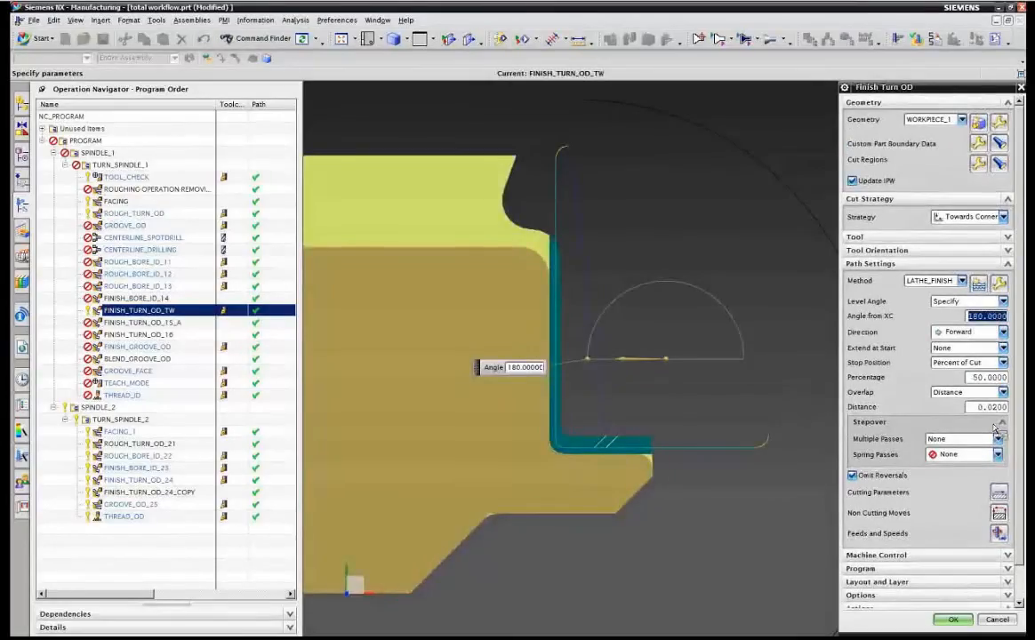
Switch the stop position to Point and specify the stop point on the profile near its inner corner.
{"action": "left_click", "coordinate": [956, 392]}
{"action": "left_click", "coordinate": [946, 415]}
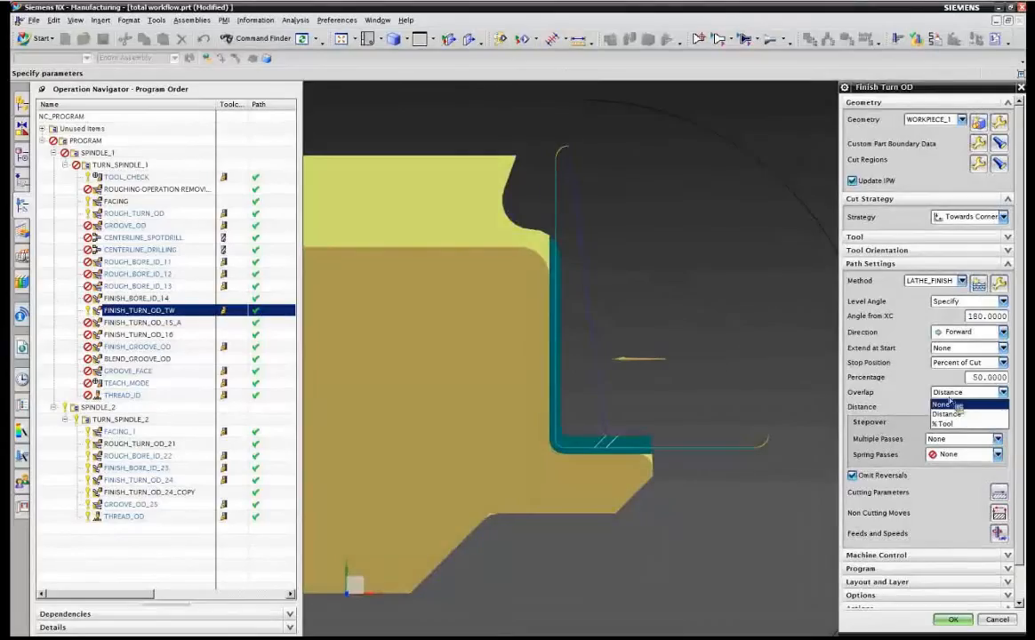
{"action": "left_click", "coordinate": [967, 362]}
{"action": "left_click", "coordinate": [947, 405]}
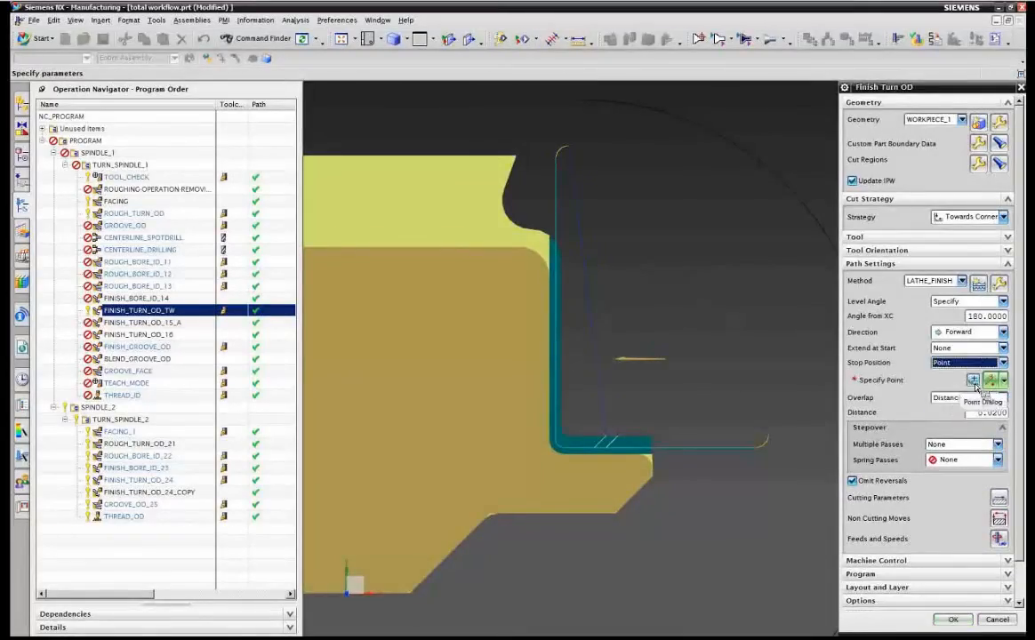
{"action": "left_click", "coordinate": [968, 397]}
{"action": "left_click", "coordinate": [969, 411]}
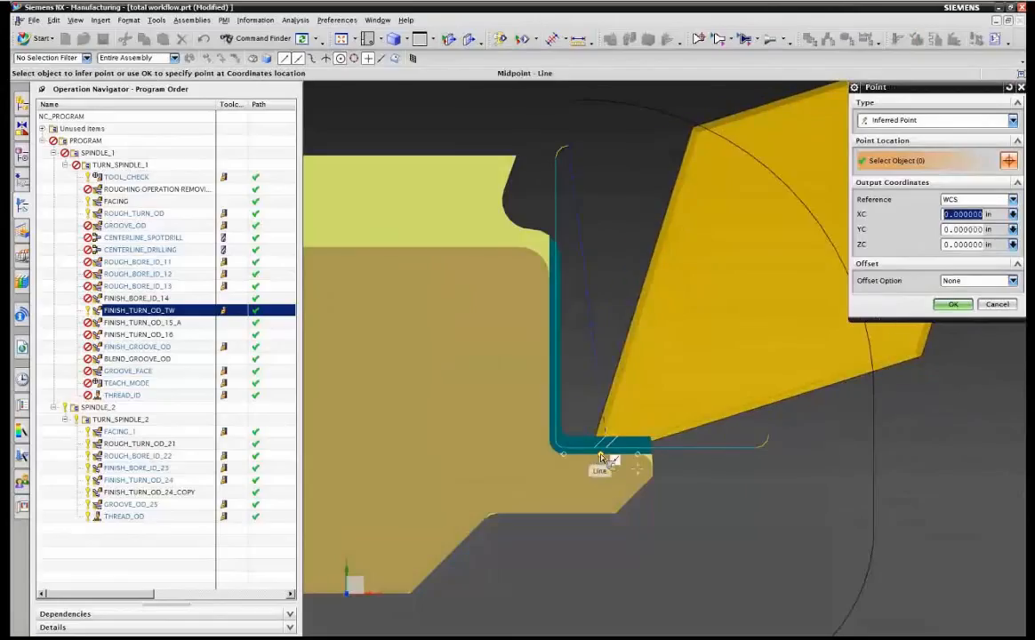
{"action": "left_click", "coordinate": [597, 436]}
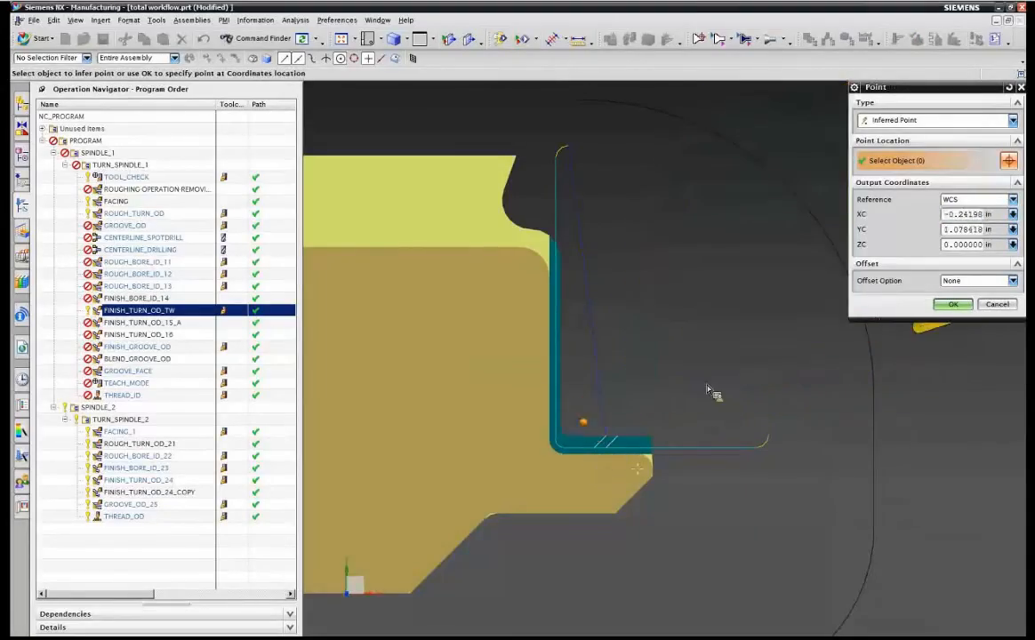
{"action": "left_click", "coordinate": [952, 305]}
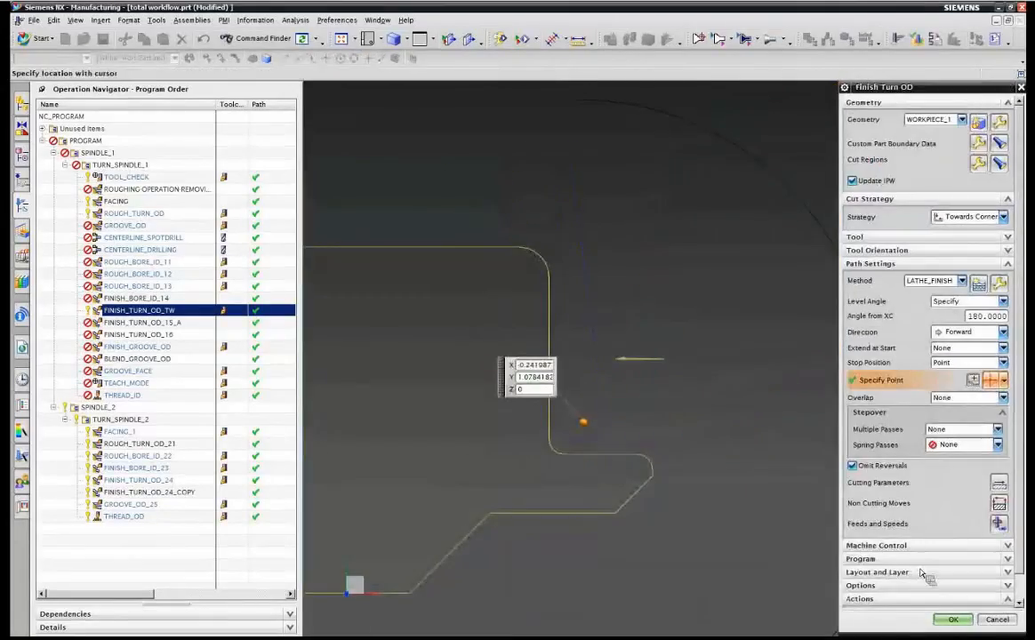
Regenerate the tool path and step through its verification replay, then close the visualization.
{"action": "left_click", "coordinate": [898, 594]}
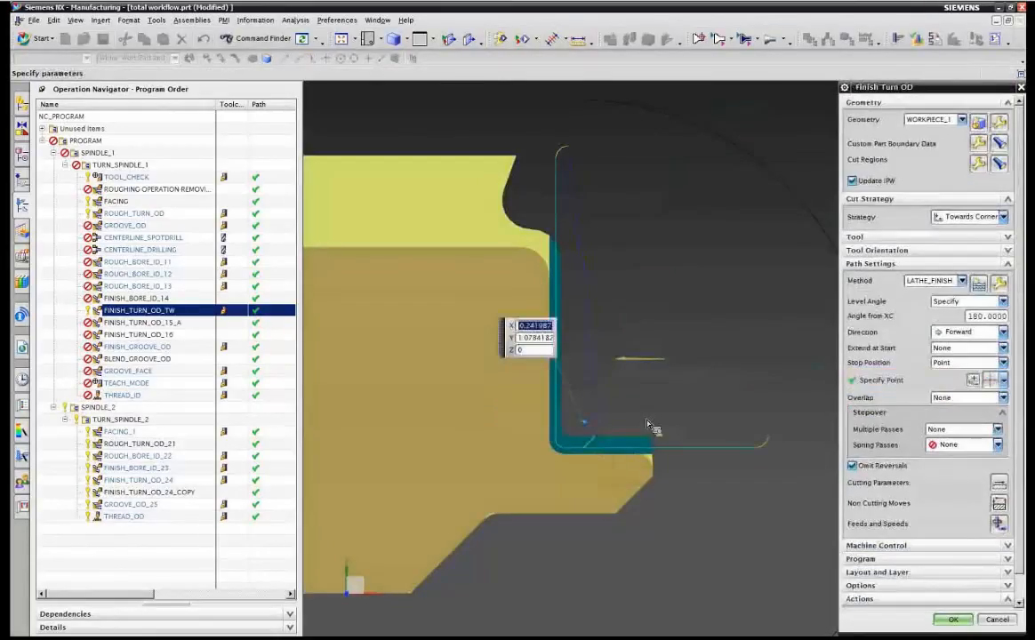
{"action": "scroll", "coordinate": [954, 531], "scroll_direction": "down", "scroll_amount": 2}
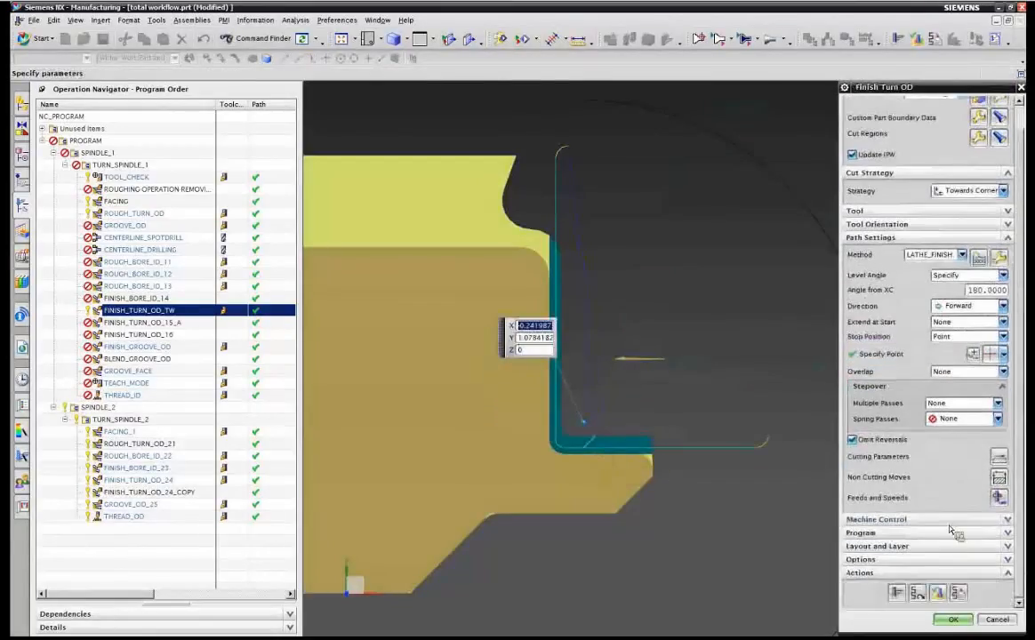
{"action": "left_click", "coordinate": [944, 597]}
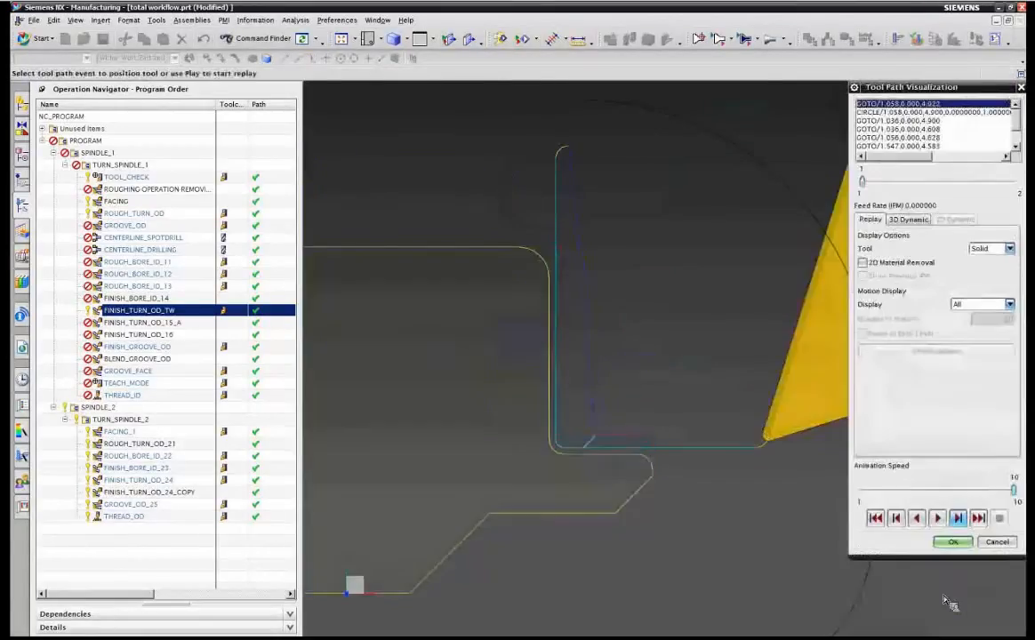
{"action": "left_click", "coordinate": [957, 518]}
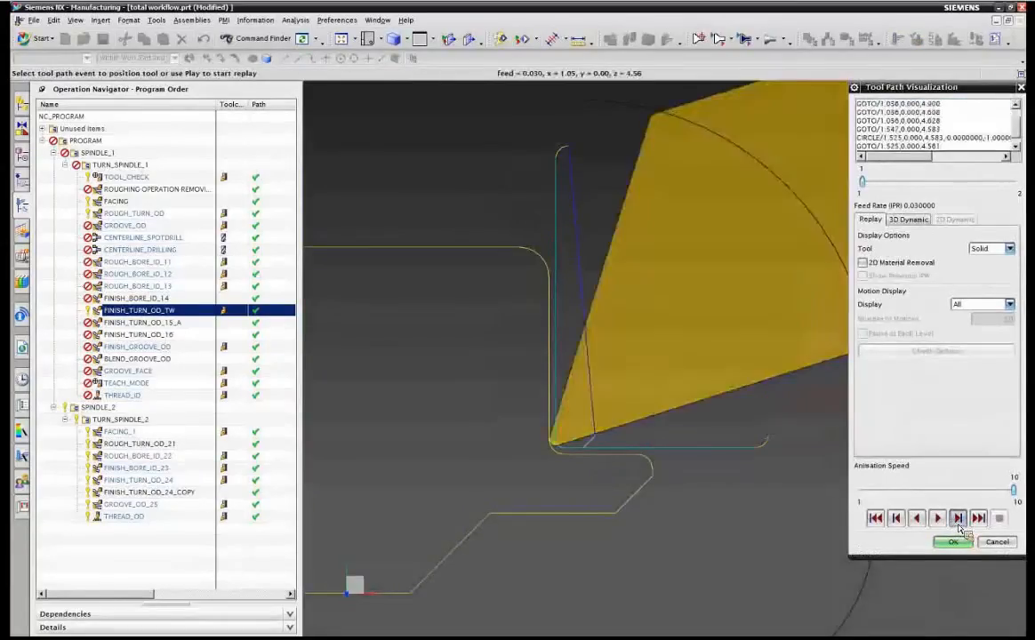
{"action": "left_click", "coordinate": [962, 545]}
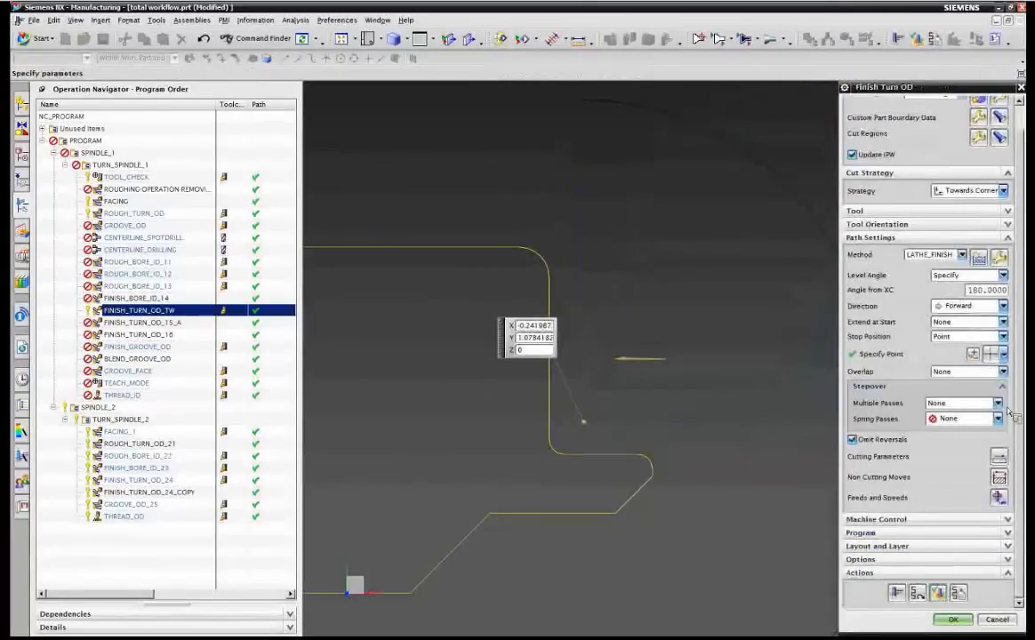
Set the stop position option to None.
{"action": "left_click", "coordinate": [960, 338]}
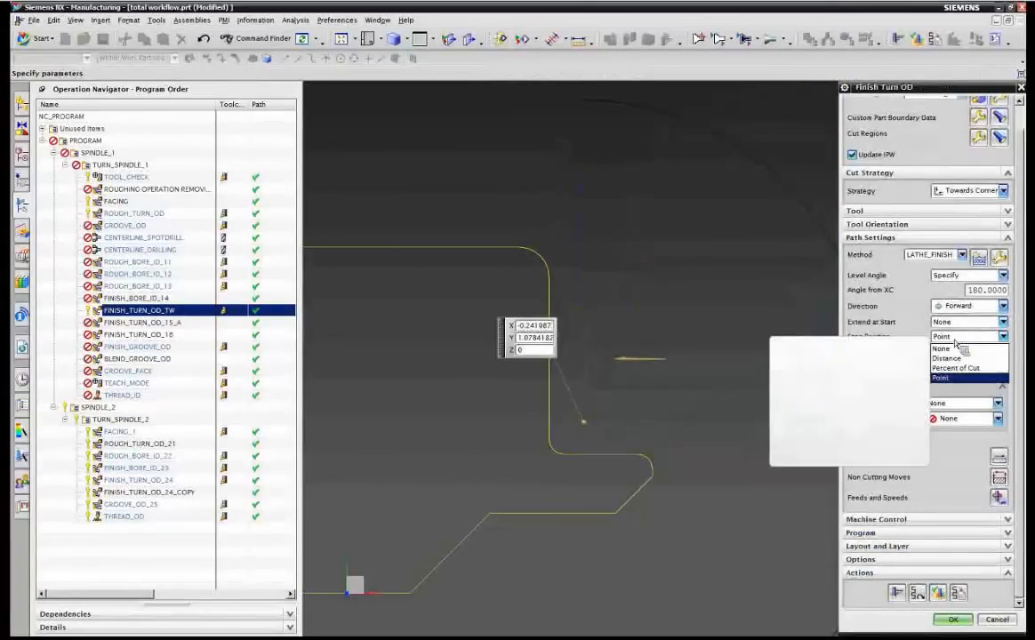
{"action": "left_click", "coordinate": [944, 348]}
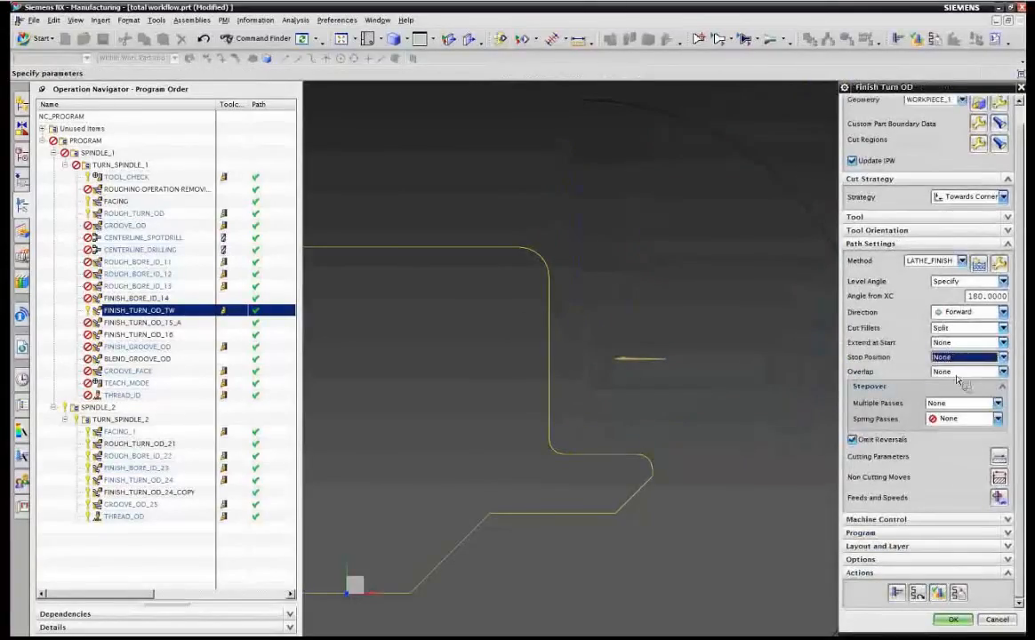
{"action": "mouse_move", "coordinate": [946, 377]}
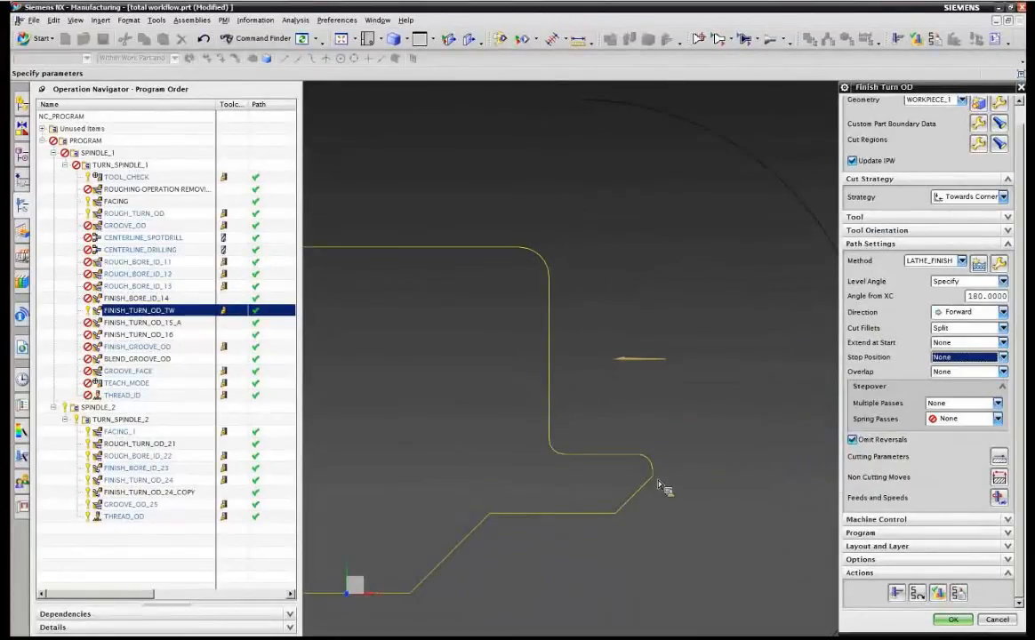
Verify the Finish Turn OD tool path by stepping through its replay, then close the visualization.
{"action": "left_click", "coordinate": [944, 593]}
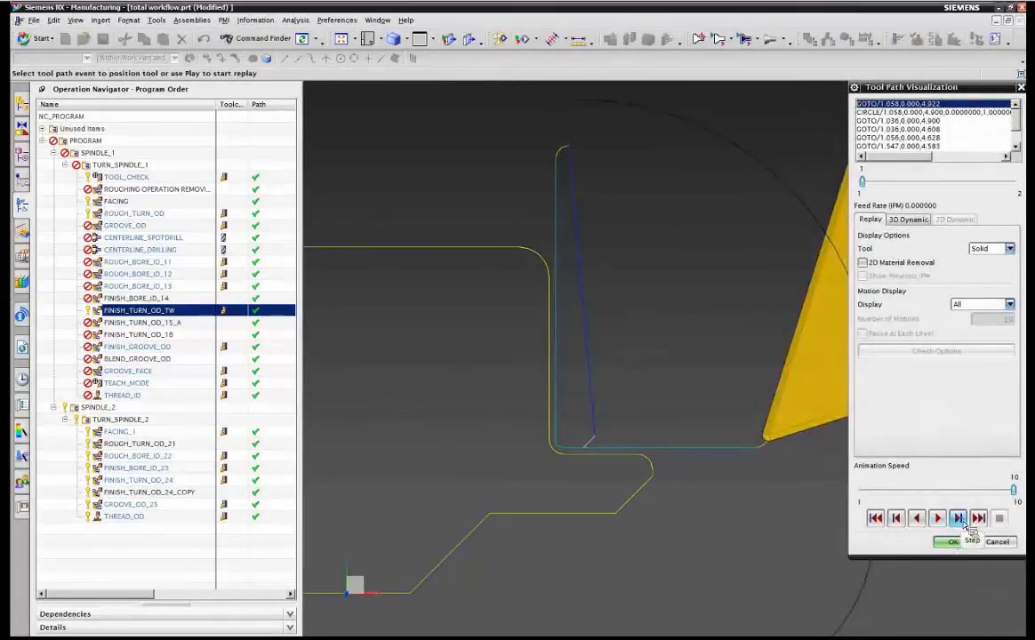
{"action": "left_click", "coordinate": [958, 518]}
{"action": "left_click", "coordinate": [958, 519]}
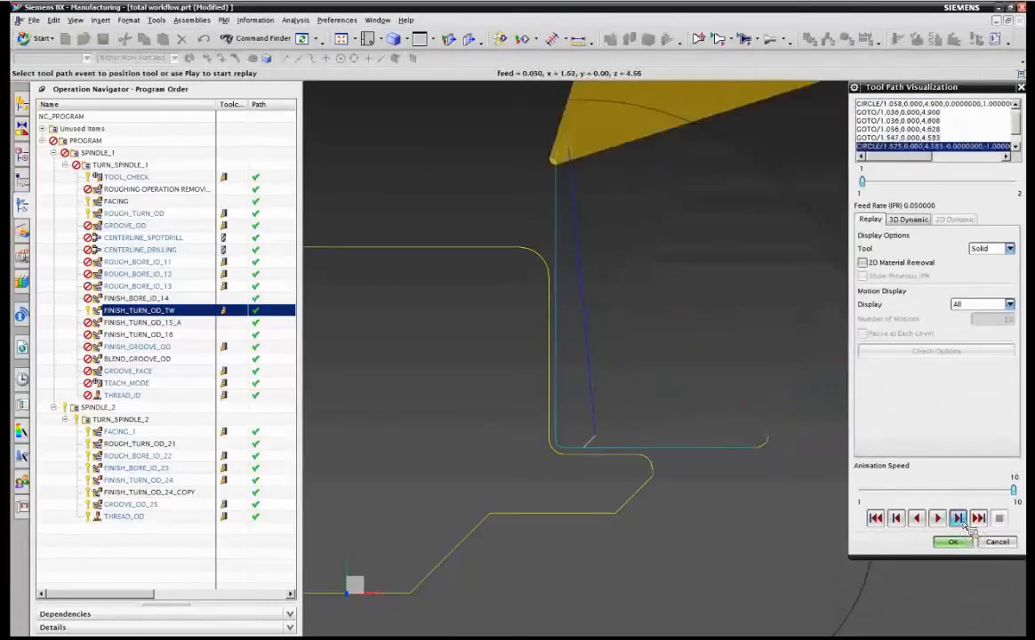
{"action": "left_click", "coordinate": [958, 518]}
{"action": "left_click", "coordinate": [958, 518]}
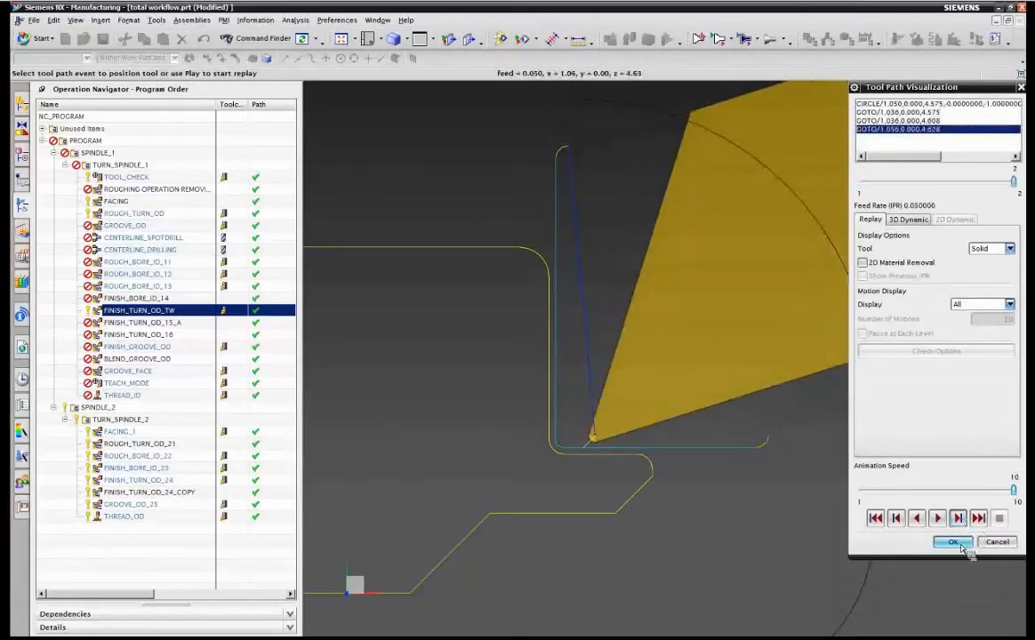
{"action": "left_click", "coordinate": [962, 546]}
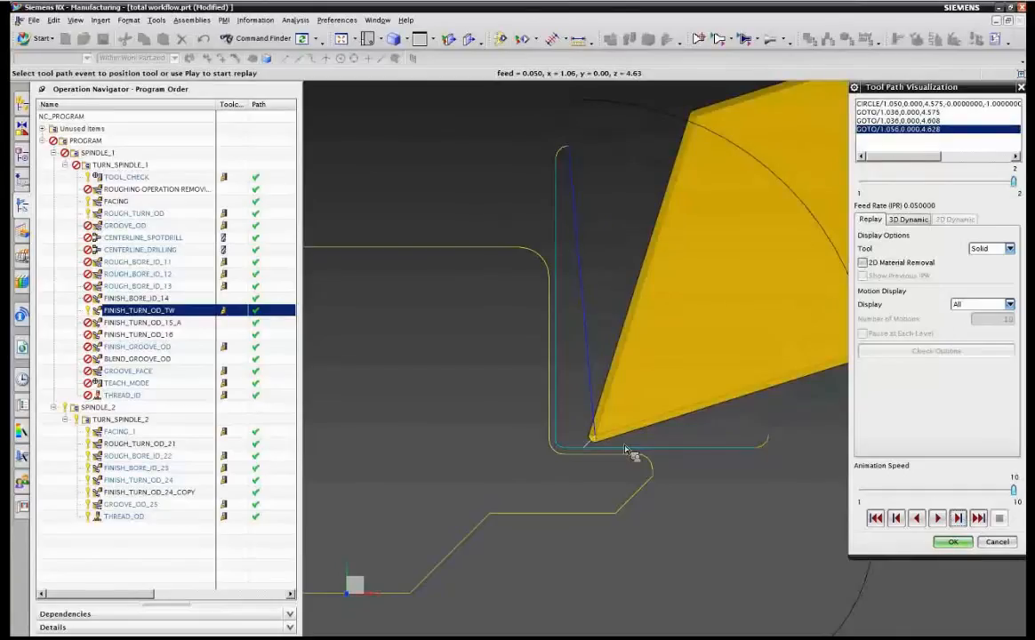
{"action": "left_click", "coordinate": [987, 545]}
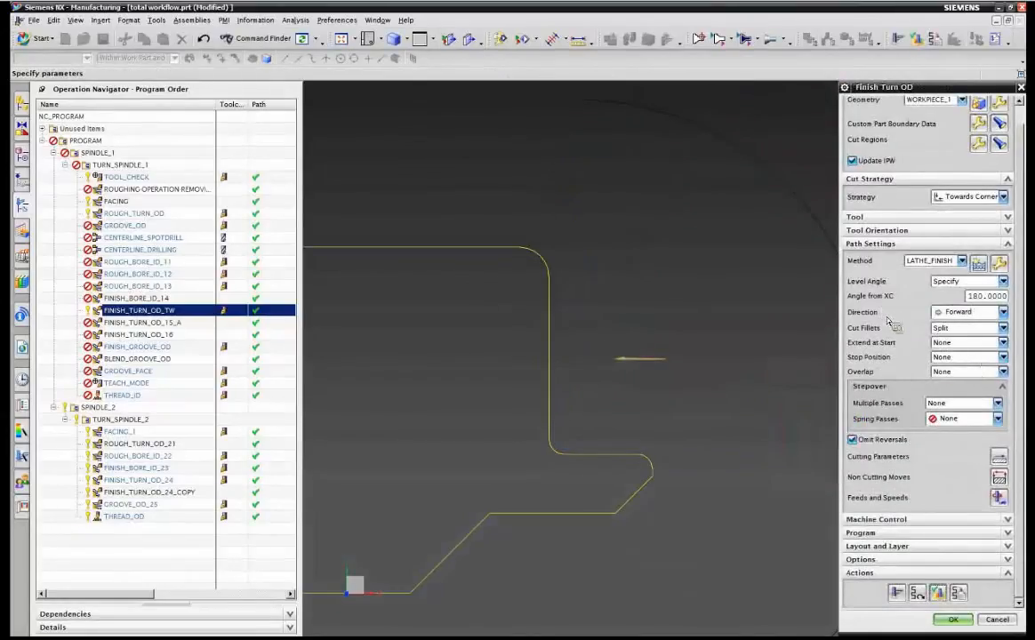
Set Extend at Start to Include Adjacent Chamfers or Rounds and a linear engage at 135°, then generate the tool path.
{"action": "left_click", "coordinate": [941, 343]}
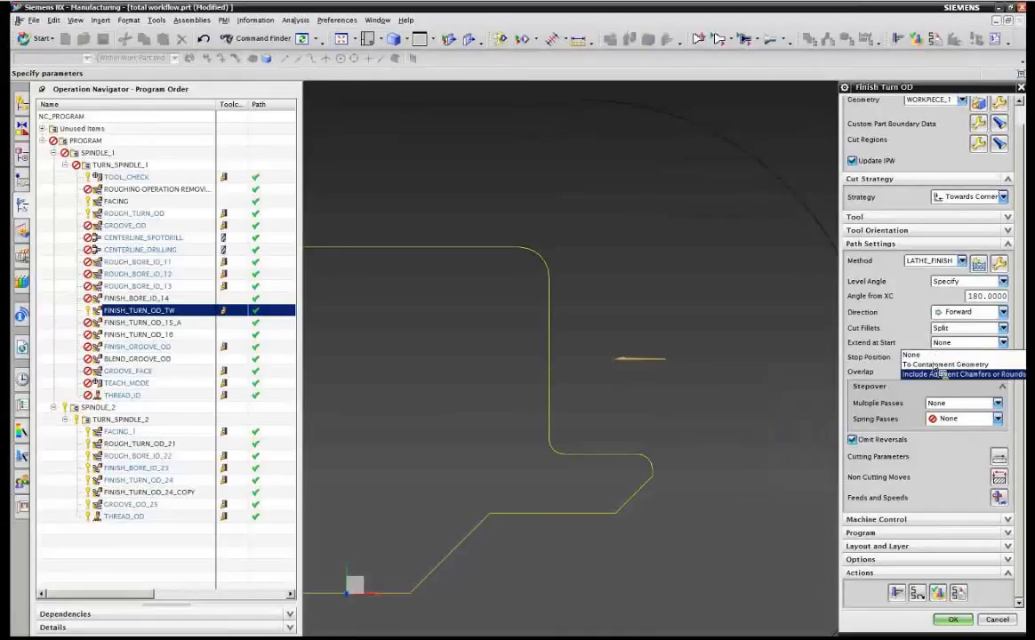
{"action": "left_click", "coordinate": [929, 374]}
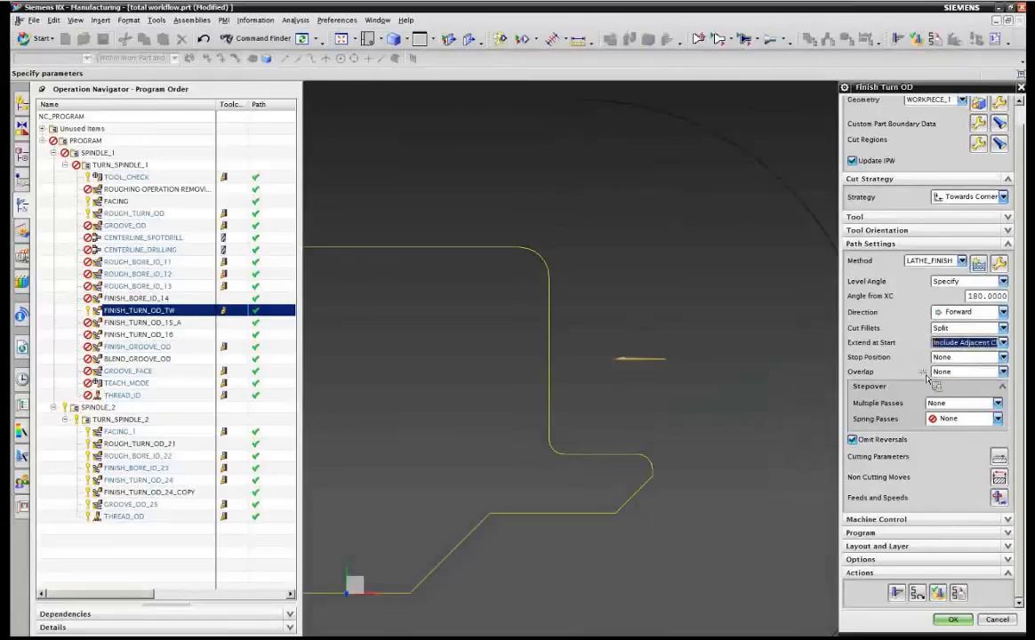
{"action": "left_click", "coordinate": [1000, 479]}
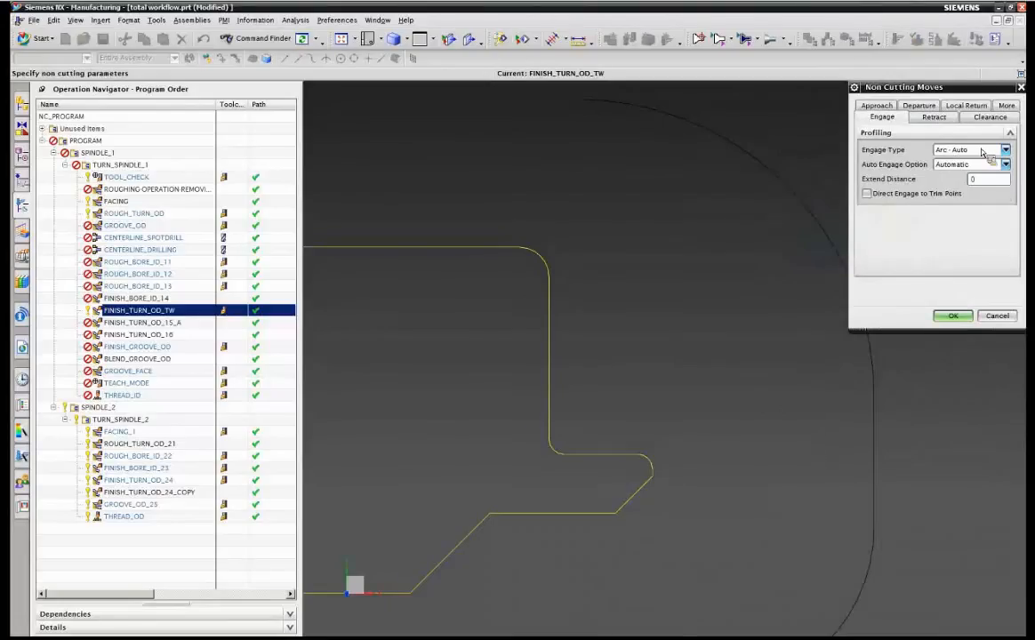
{"action": "left_click", "coordinate": [982, 150]}
{"action": "left_click", "coordinate": [974, 203]}
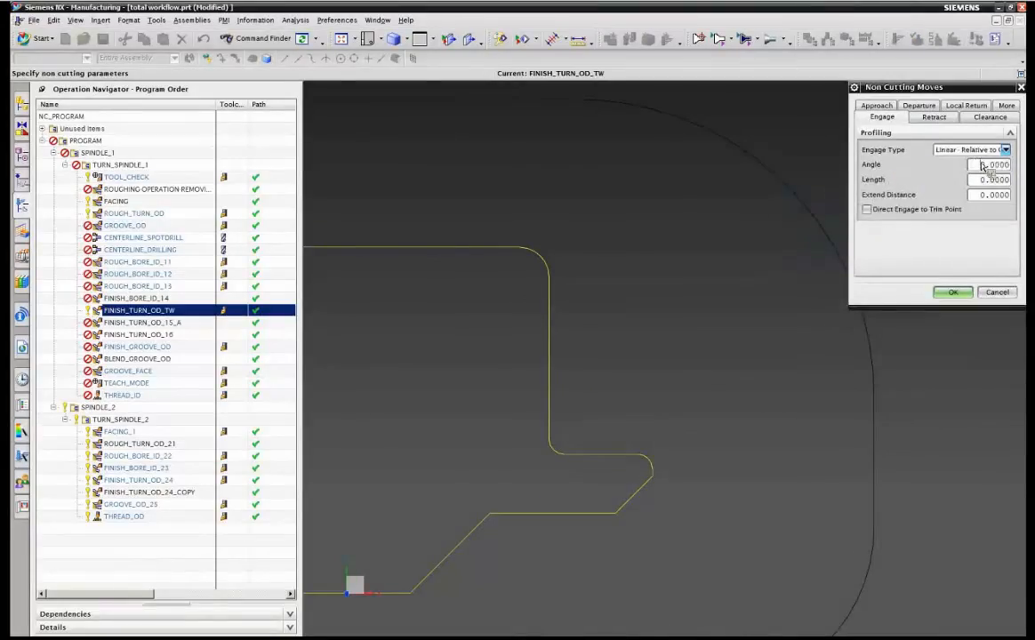
{"action": "double_click", "coordinate": [981, 165]}
{"action": "type", "text": "135"}
{"action": "key", "text": "Return"}
{"action": "left_click", "coordinate": [958, 292]}
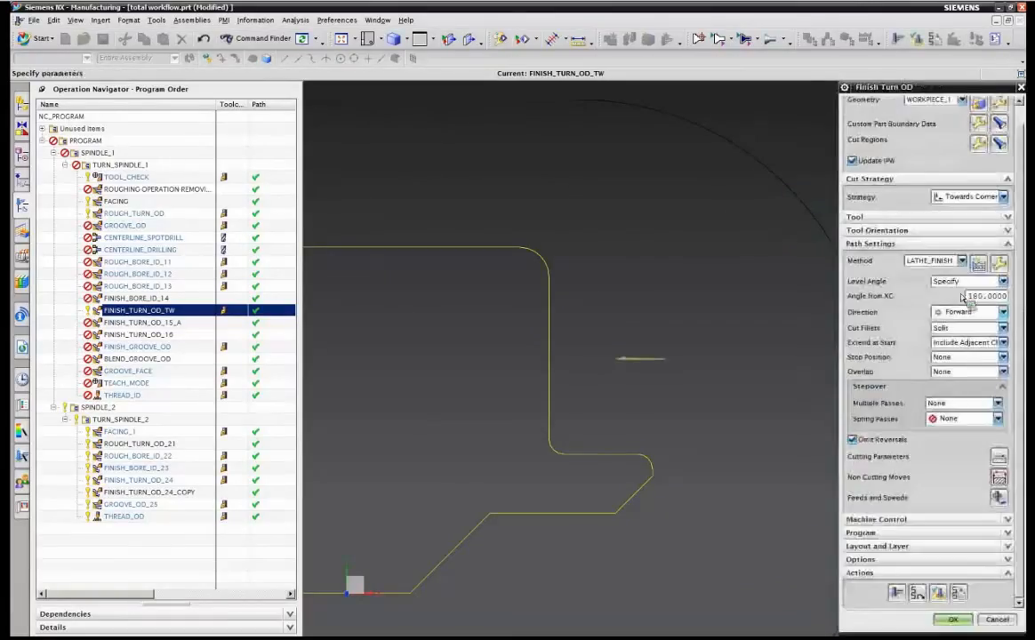
{"action": "left_click", "coordinate": [898, 593]}
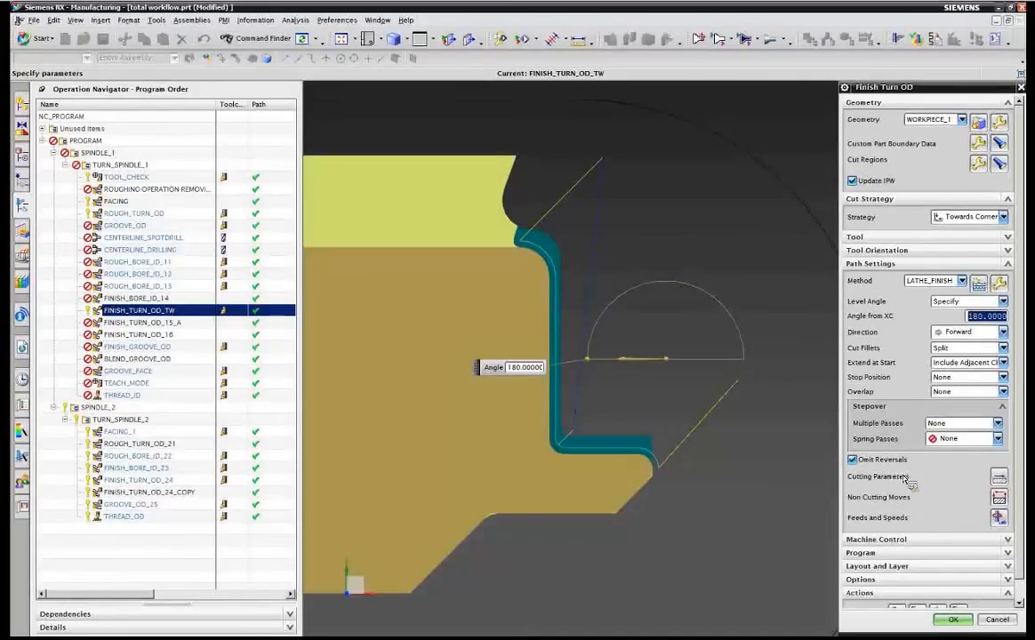
Set Extend at Start to To Containment Geometry and restore the engage type to Arc - Auto.
{"action": "left_click", "coordinate": [958, 366]}
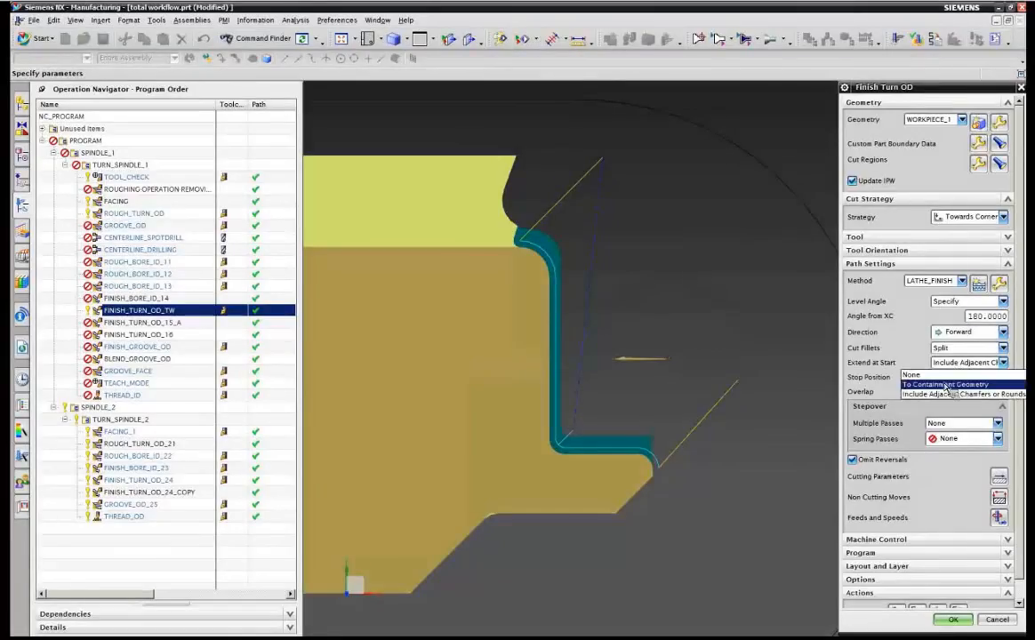
{"action": "left_click", "coordinate": [946, 385]}
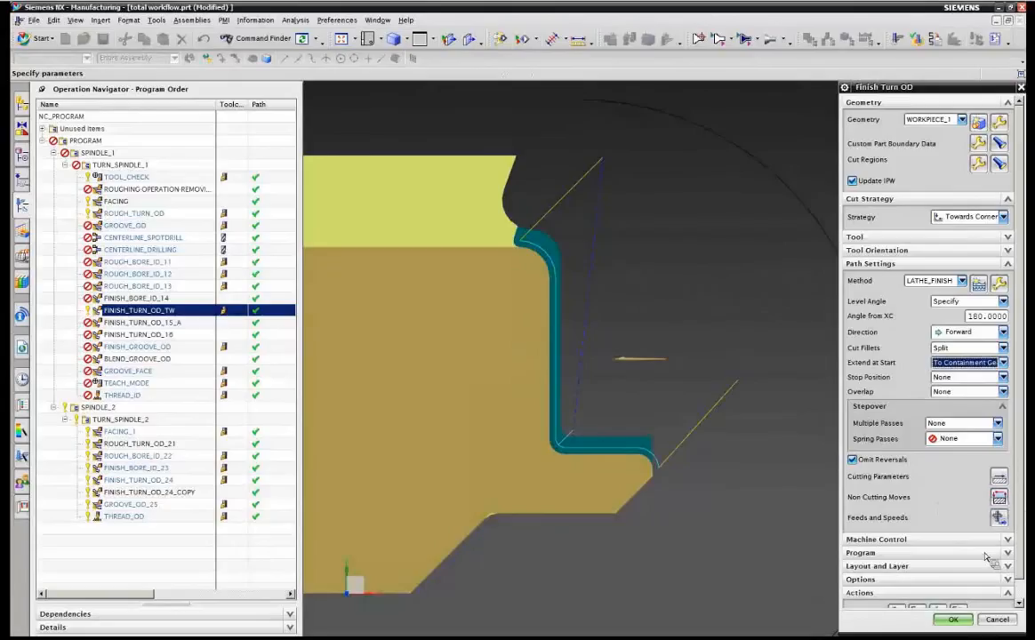
{"action": "left_click", "coordinate": [999, 497]}
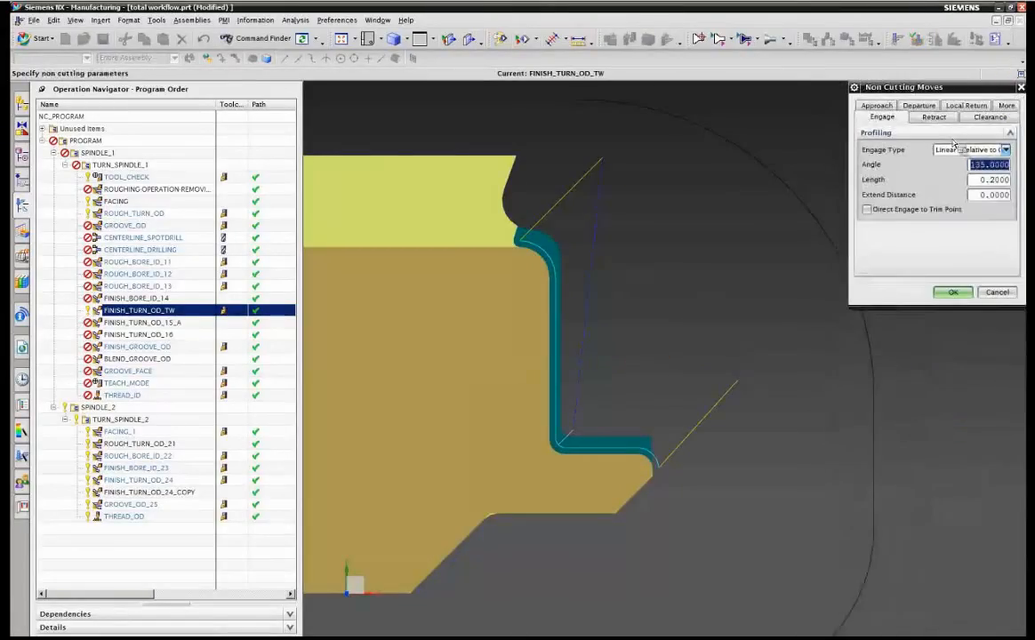
{"action": "left_click", "coordinate": [953, 149]}
{"action": "left_click", "coordinate": [954, 165]}
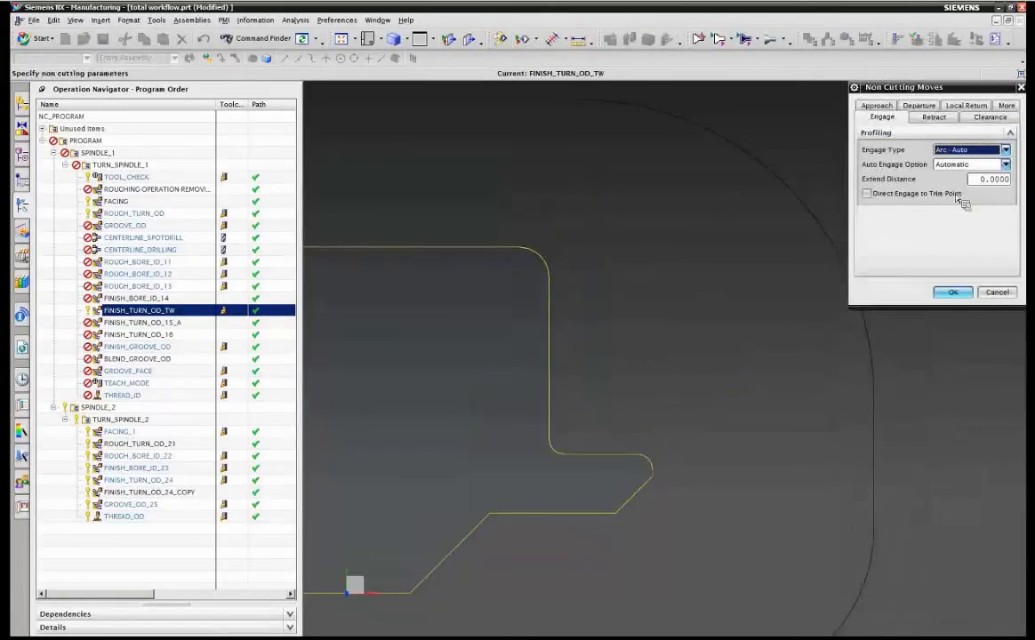
{"action": "left_click", "coordinate": [952, 292]}
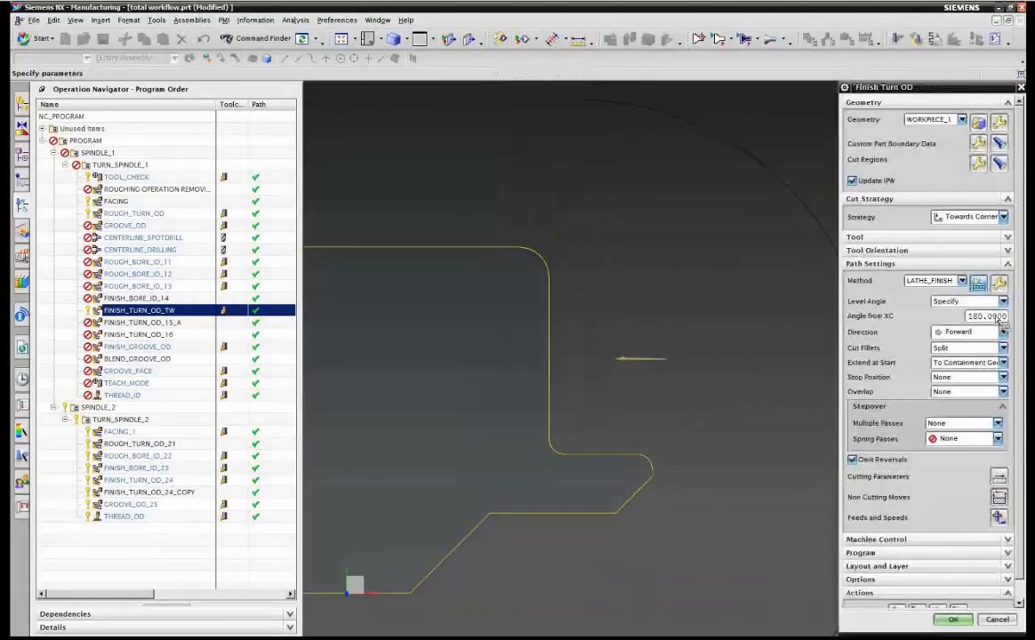
Define cut regions with radial trim plane 1 at the lower chamfer end point and axial trim plane 1 at a point on the top edge.
{"action": "middle_click", "coordinate": [983, 175]}
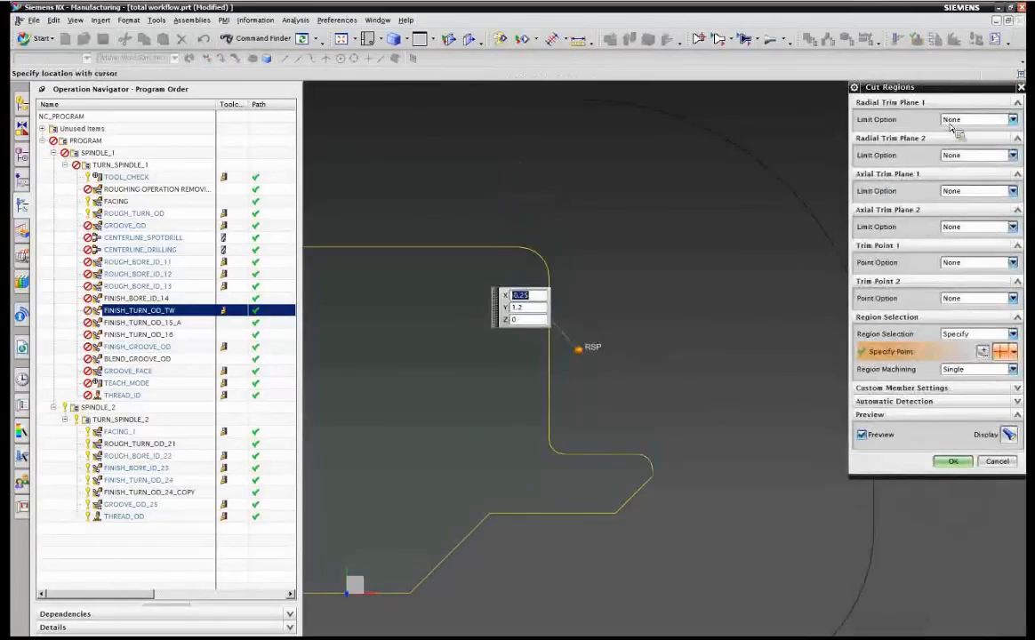
{"action": "left_click", "coordinate": [955, 120]}
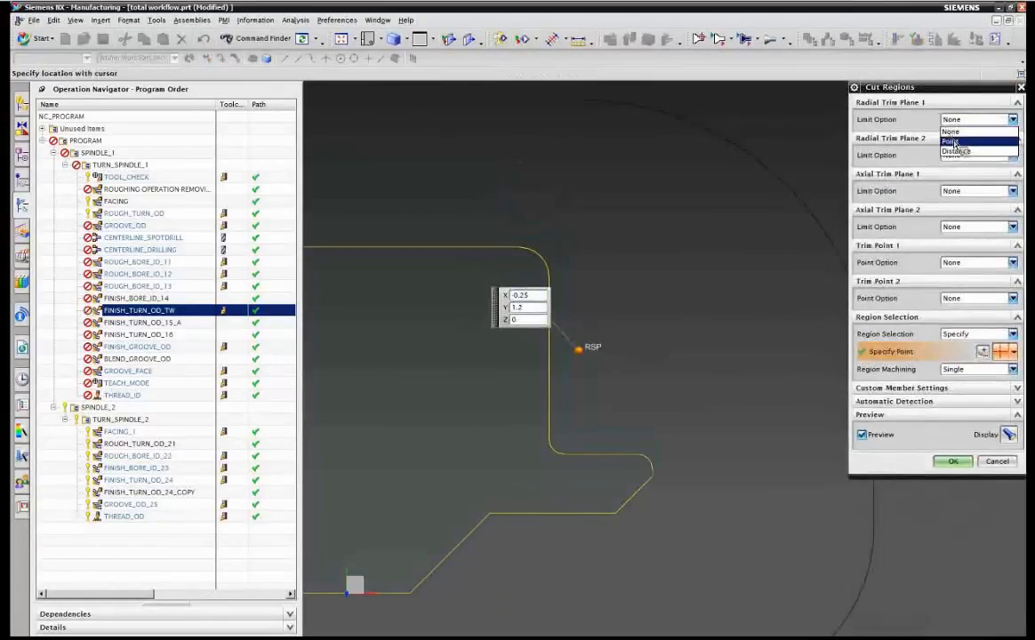
{"action": "left_click", "coordinate": [951, 142]}
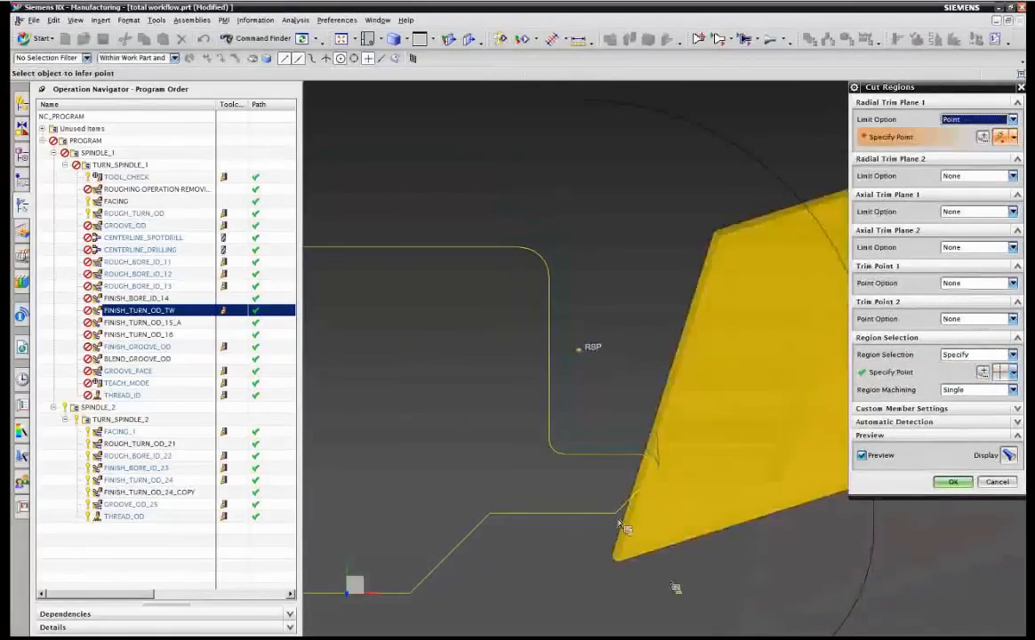
{"action": "left_click", "coordinate": [618, 521]}
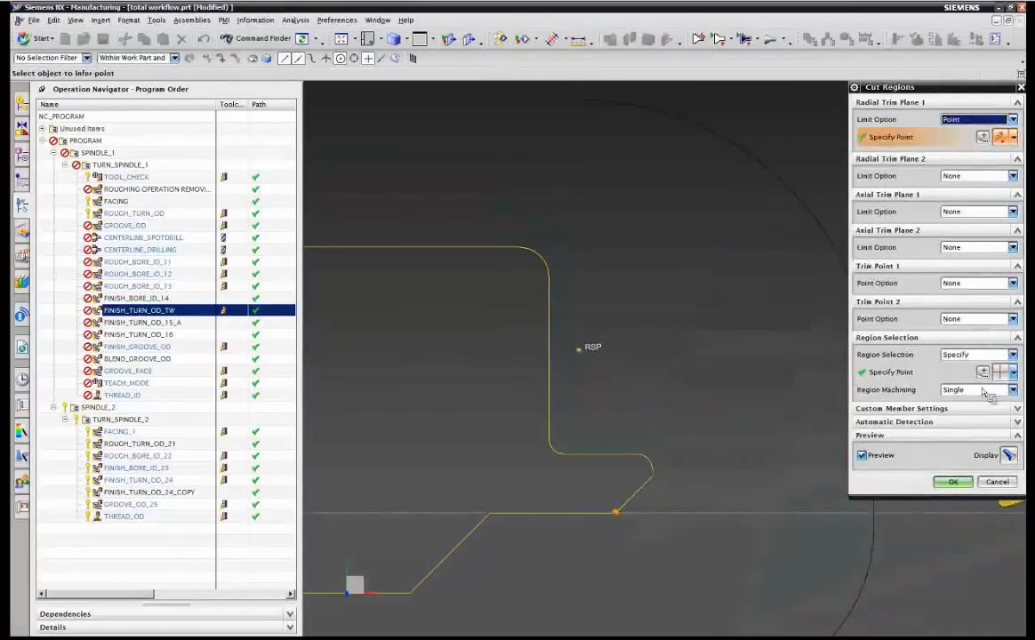
{"action": "left_click", "coordinate": [974, 213]}
{"action": "left_click", "coordinate": [956, 229]}
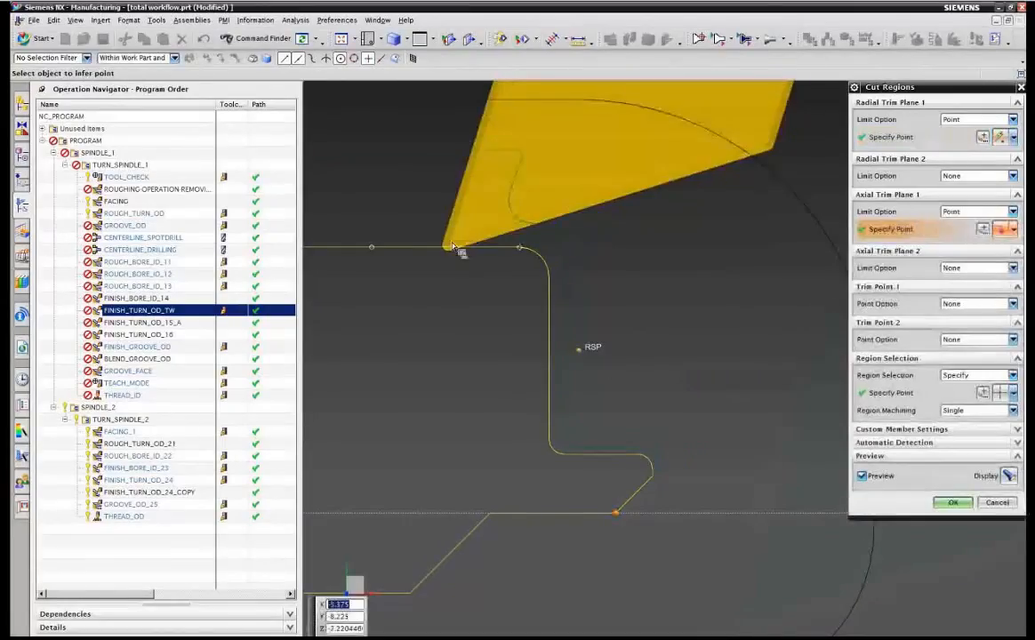
{"action": "left_click", "coordinate": [448, 247]}
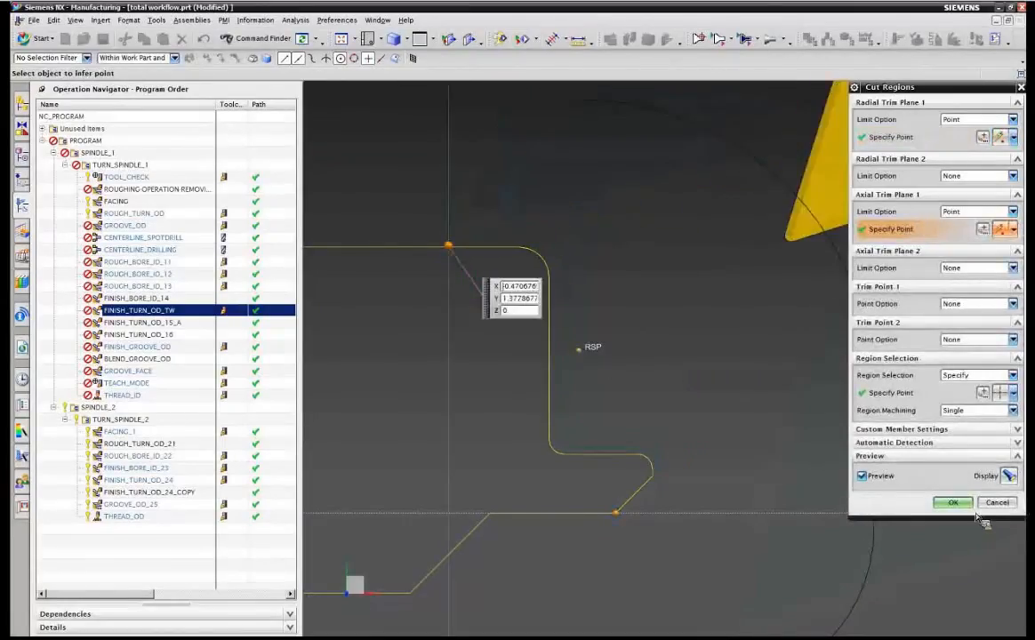
{"action": "left_click", "coordinate": [952, 503]}
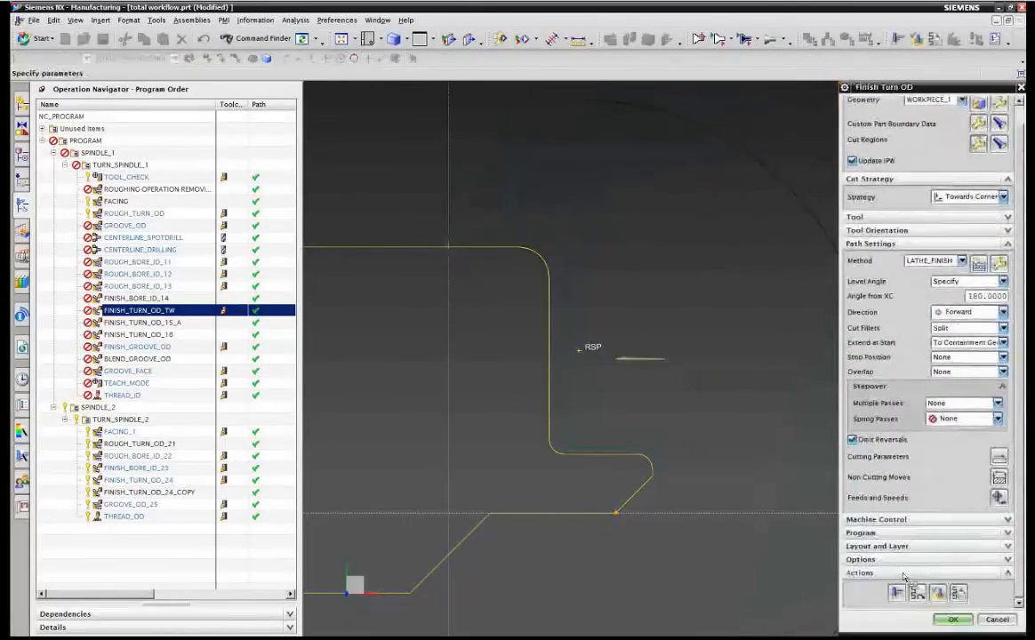
Generate and replay the Finish Turn OD tool path with the cut region displayed, then accept the operation.
{"action": "left_click", "coordinate": [898, 593]}
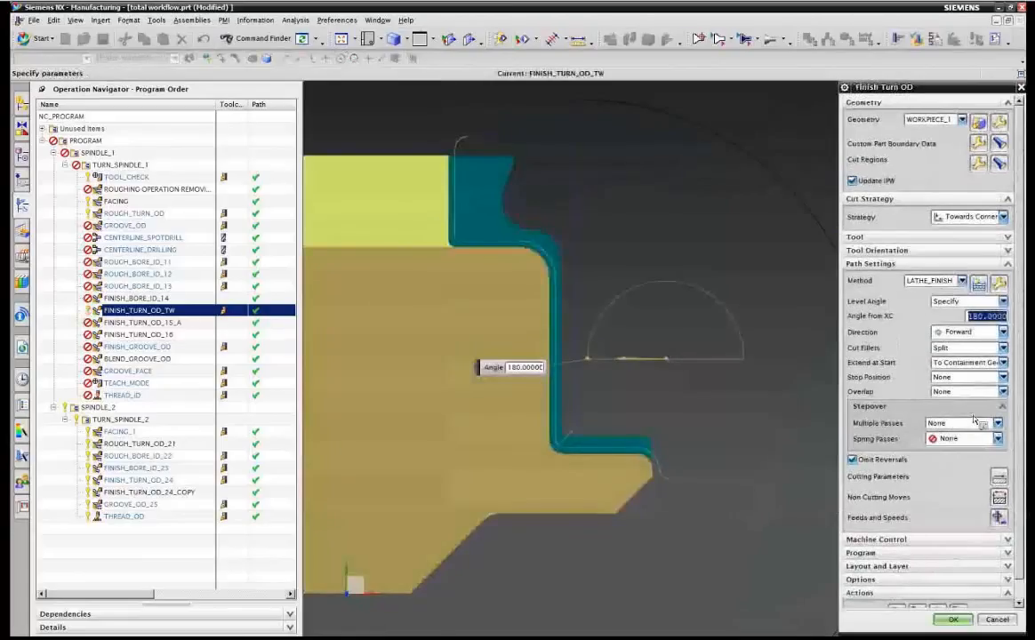
{"action": "left_click", "coordinate": [999, 165]}
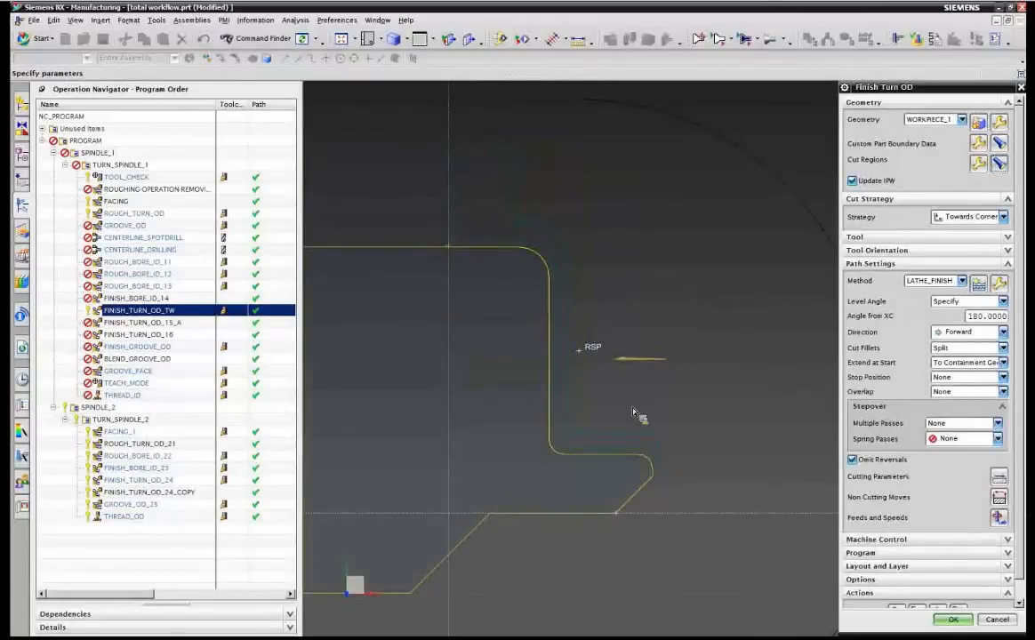
{"action": "scroll", "coordinate": [870, 546], "scroll_direction": "down", "scroll_amount": 2}
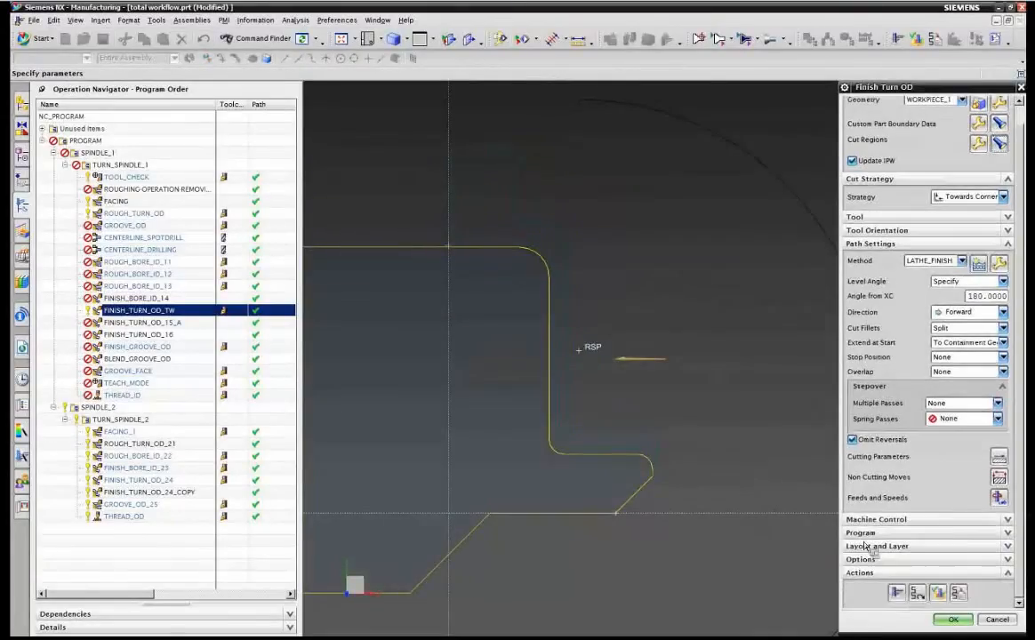
{"action": "left_click", "coordinate": [917, 593]}
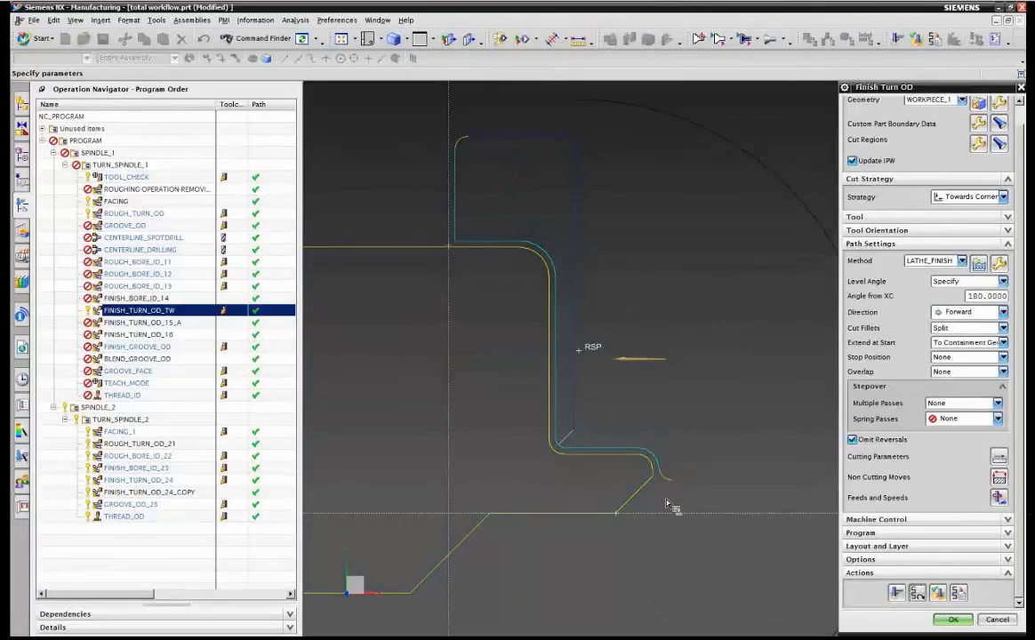
{"action": "left_click", "coordinate": [953, 619]}
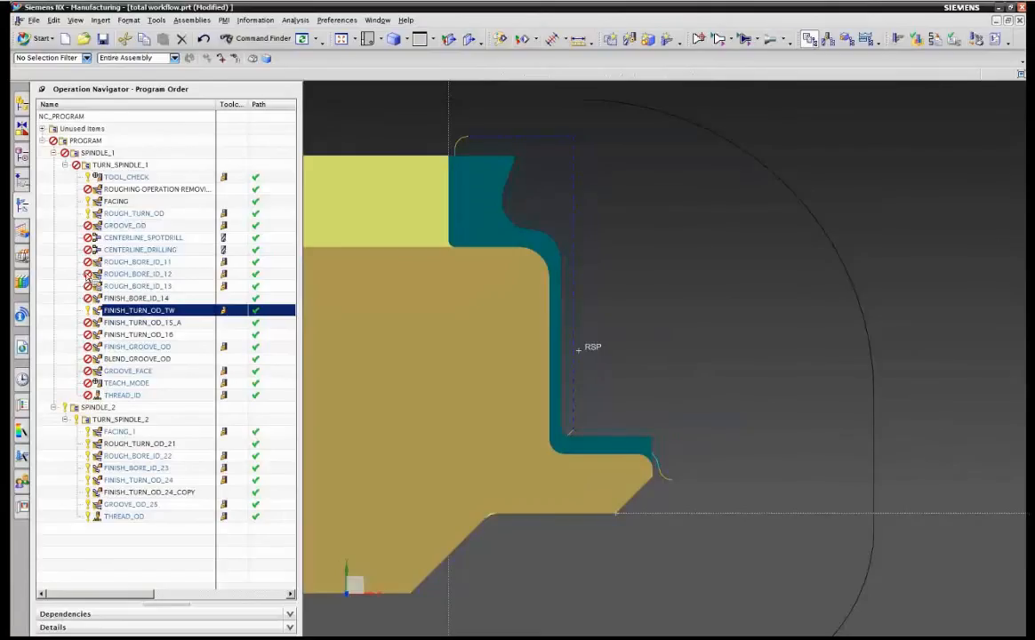
Open the ROUGH_TURN_OD operation for editing.
{"action": "left_click", "coordinate": [120, 214]}
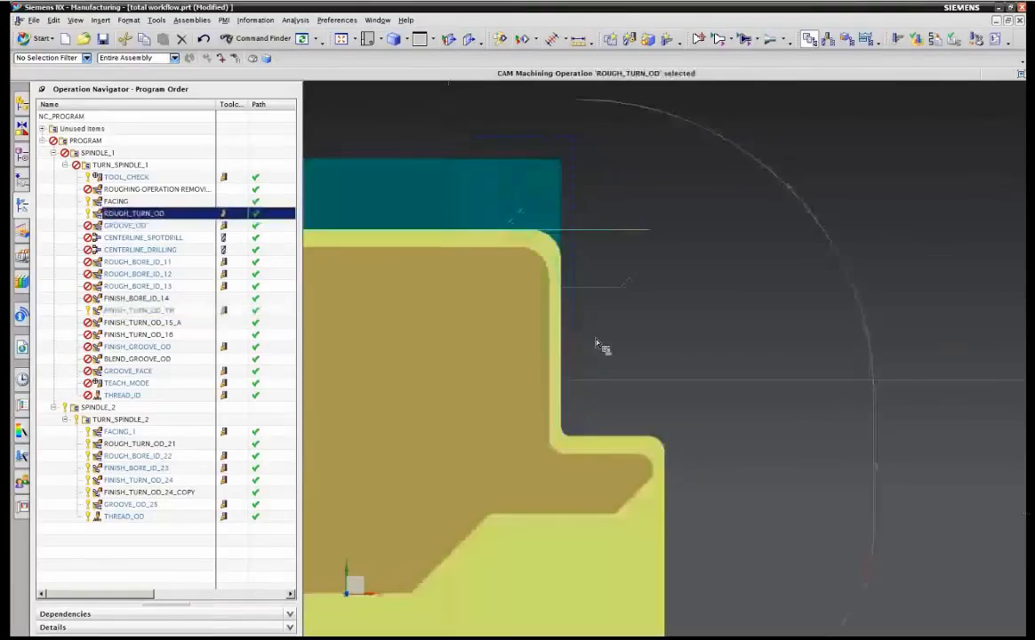
{"action": "scroll", "coordinate": [360, 175], "scroll_direction": "up", "scroll_amount": 2}
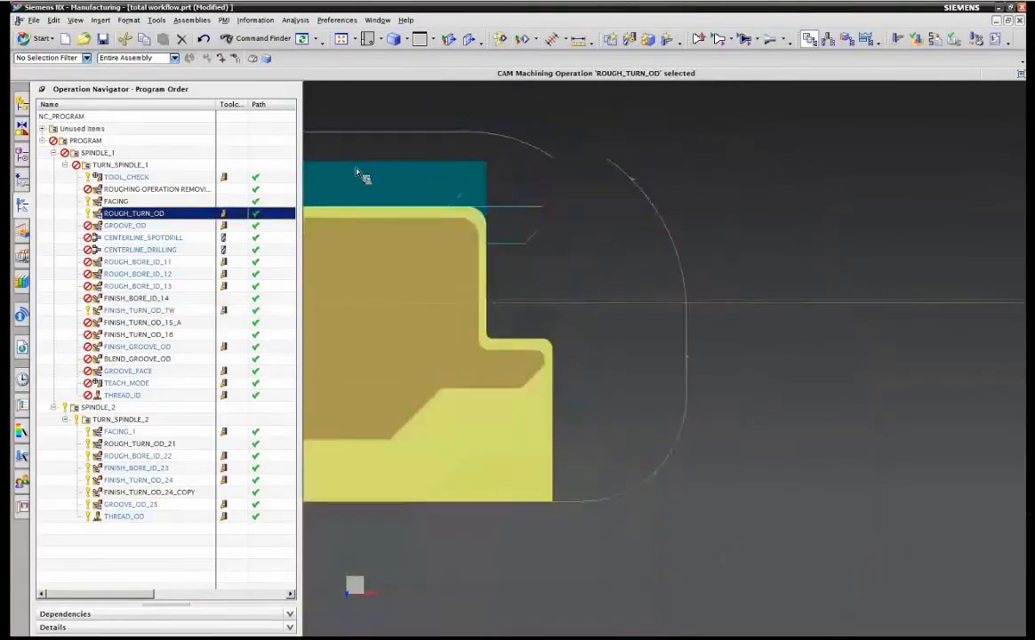
{"action": "scroll", "coordinate": [361, 175], "scroll_direction": "up", "scroll_amount": 2}
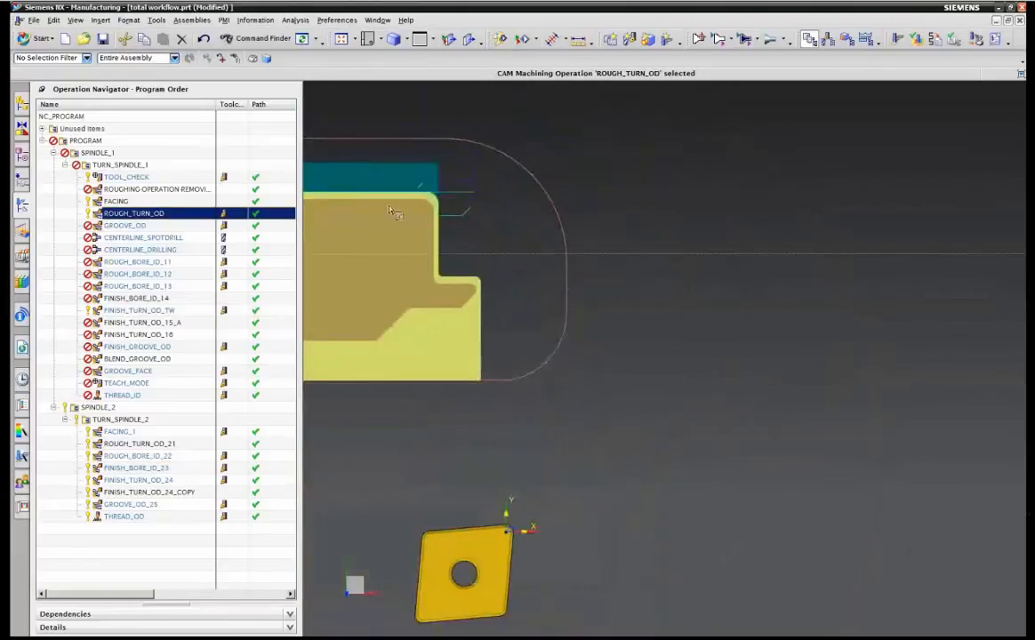
{"action": "scroll", "coordinate": [513, 226], "scroll_direction": "up", "scroll_amount": 3}
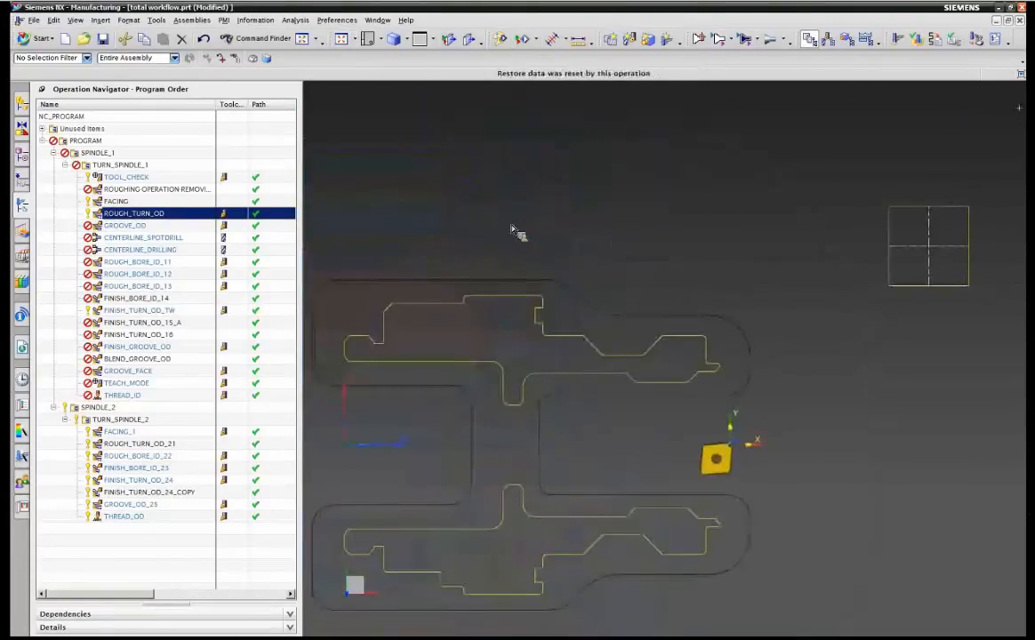
{"action": "double_click", "coordinate": [107, 214]}
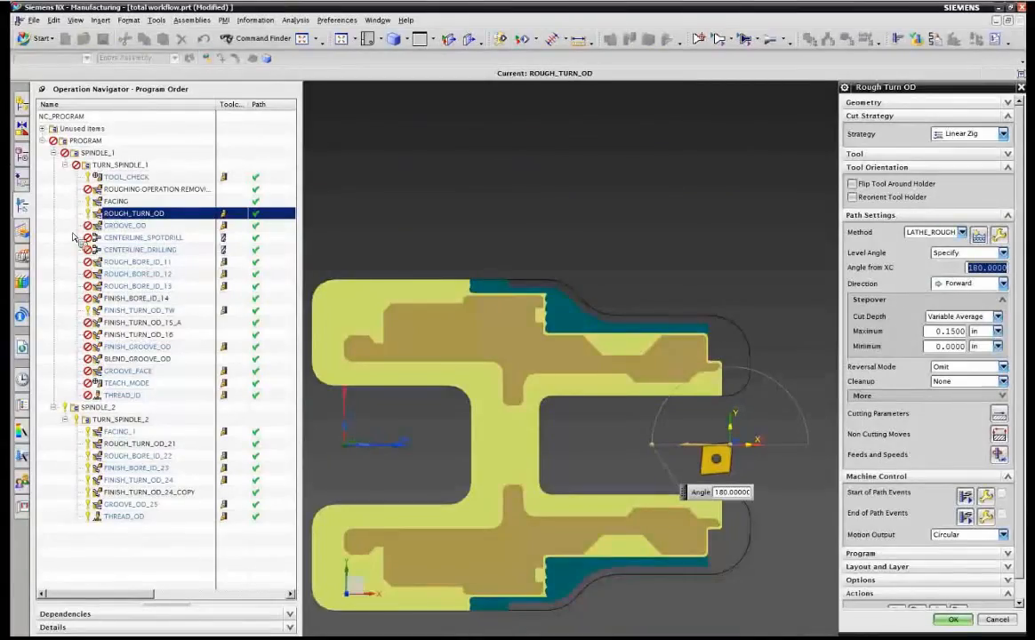
{"action": "left_click", "coordinate": [73, 237]}
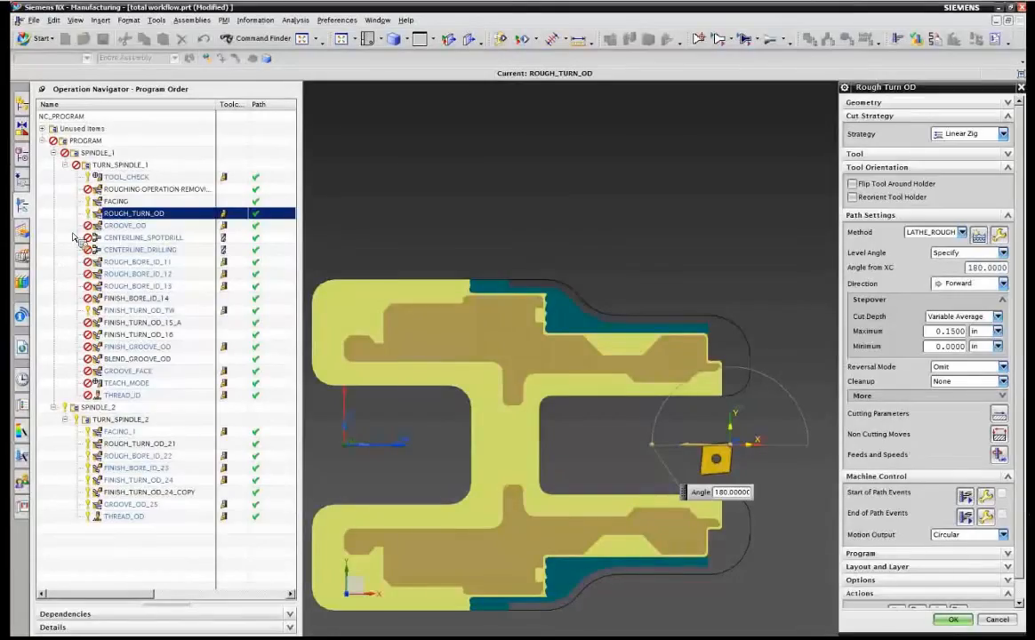
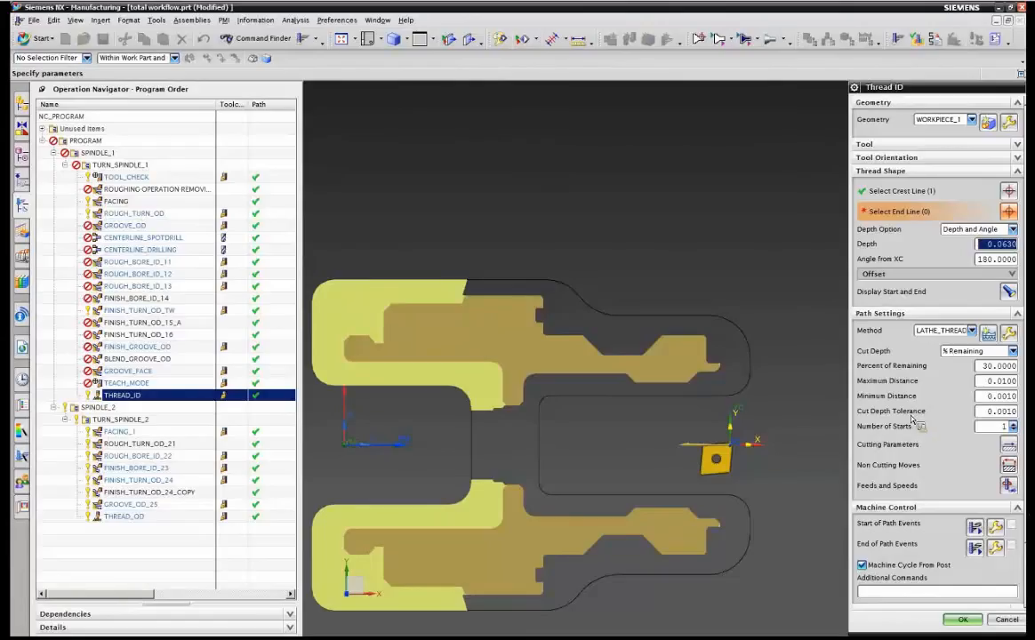
Accept the THREAD_ID operation and postprocess it with sim12_turn_2ax_sinumerik_in, overwriting total workflow.mpf and closing the listing.
{"action": "left_click", "coordinate": [963, 619]}
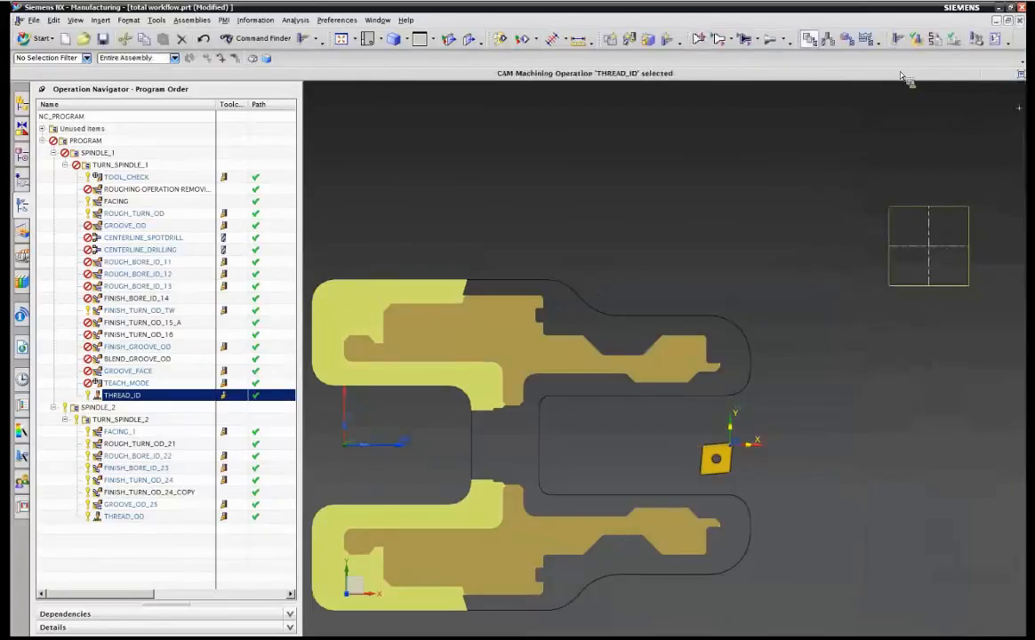
{"action": "left_click", "coordinate": [975, 41]}
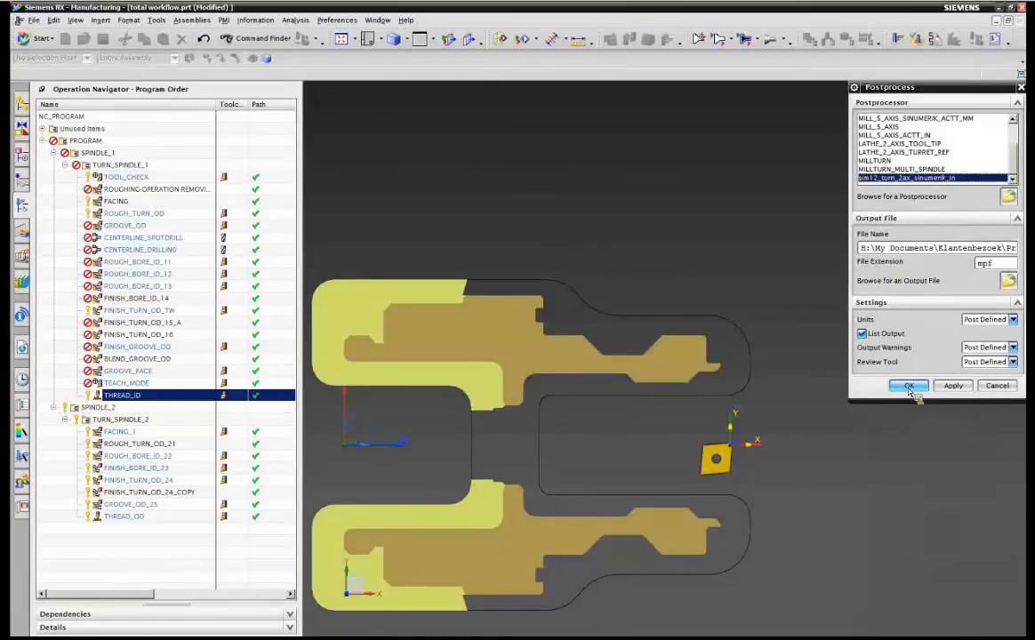
{"action": "left_click", "coordinate": [910, 387]}
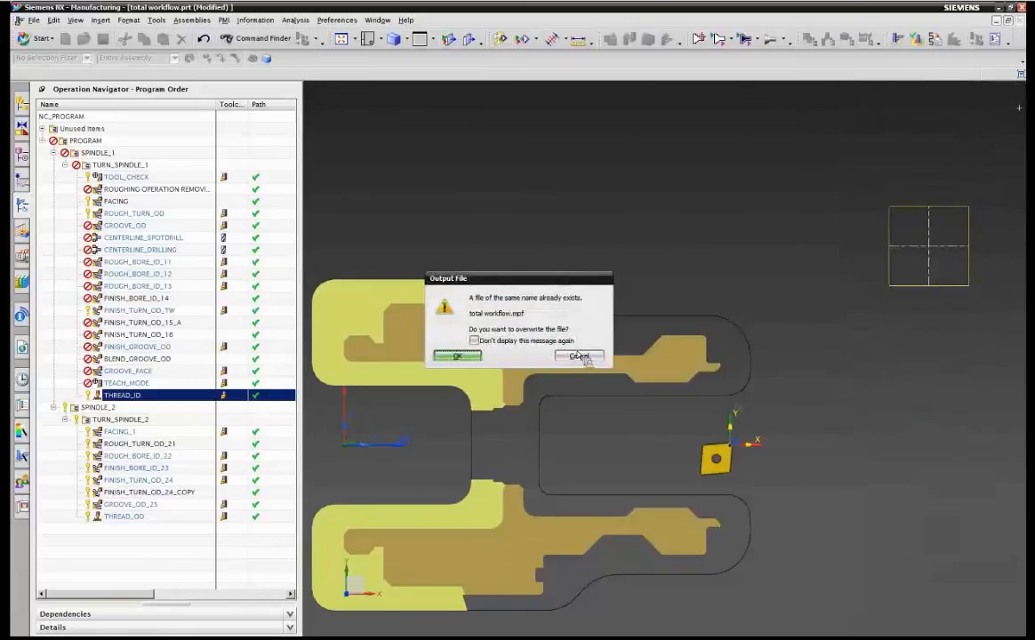
{"action": "left_click", "coordinate": [466, 354]}
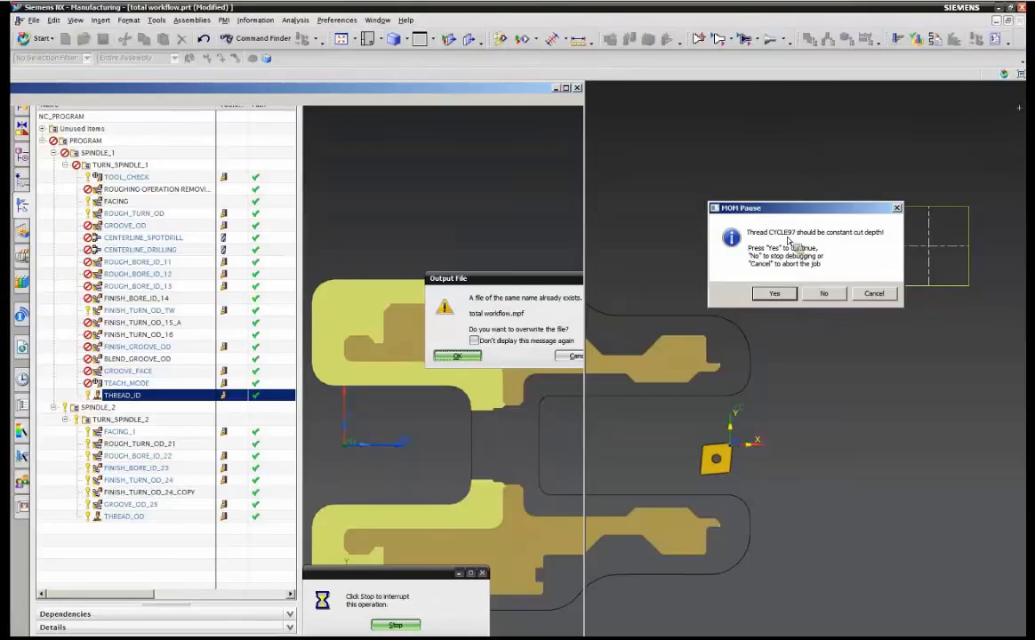
{"action": "left_click", "coordinate": [825, 294]}
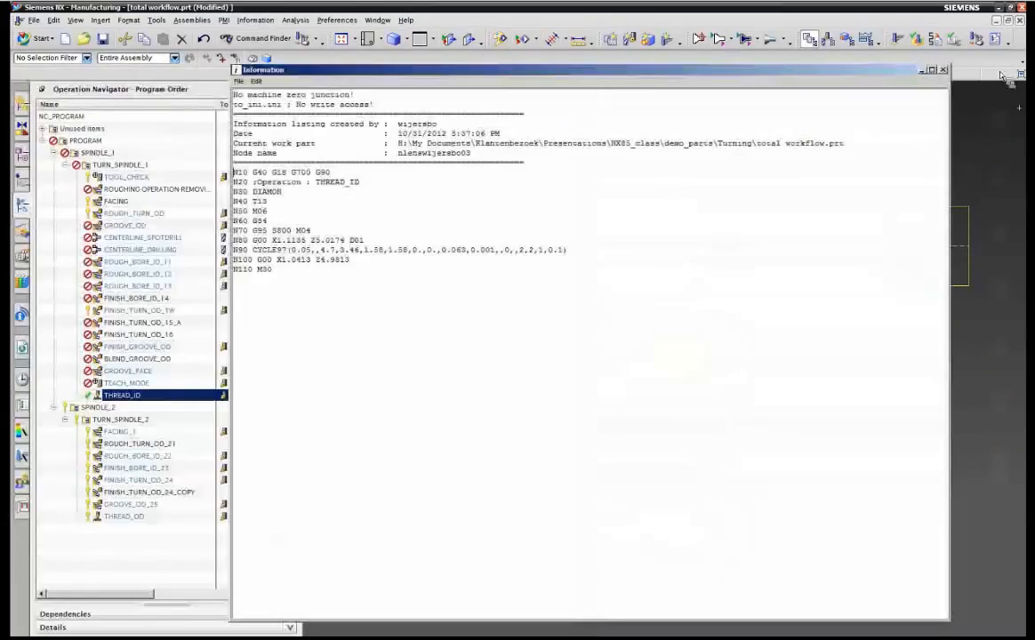
{"action": "left_click", "coordinate": [943, 70]}
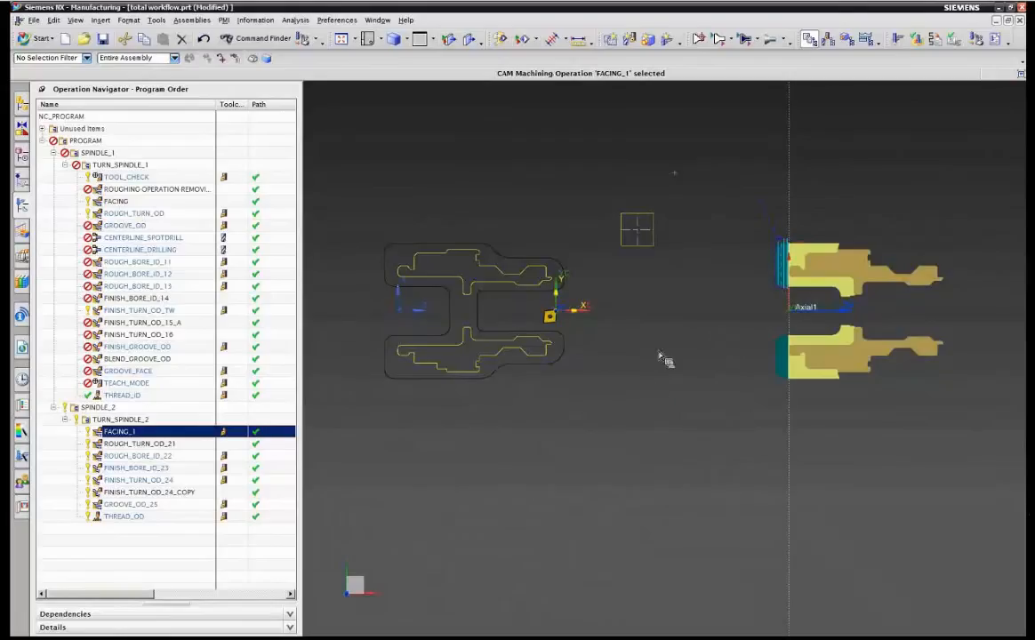
Open the FACING operation on spindle 1 and review its tool settings before closing it.
{"action": "left_click", "coordinate": [111, 201]}
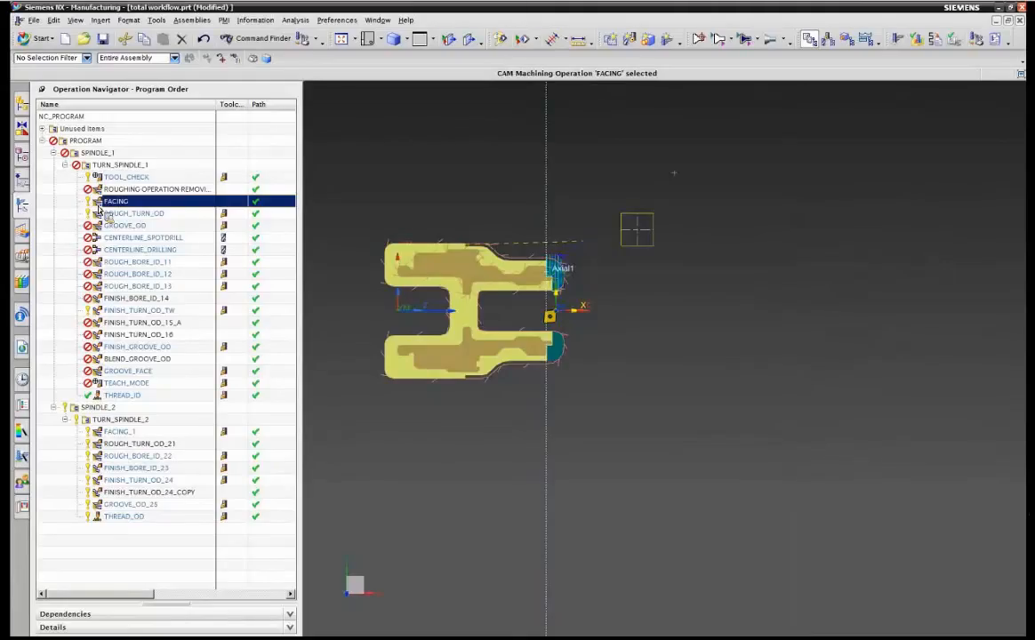
{"action": "double_click", "coordinate": [100, 207]}
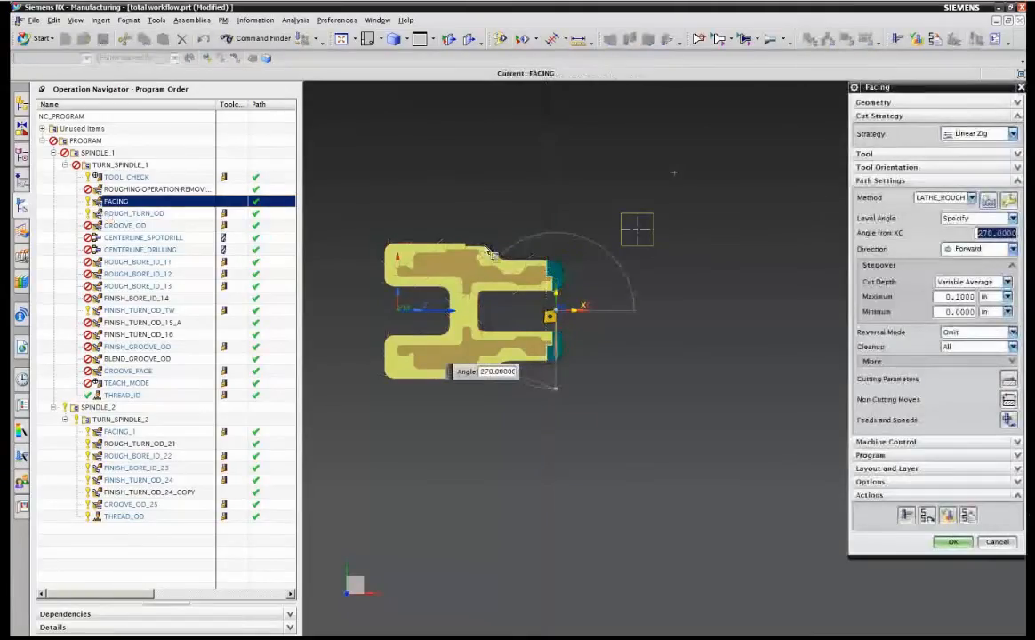
{"action": "left_click", "coordinate": [1018, 155]}
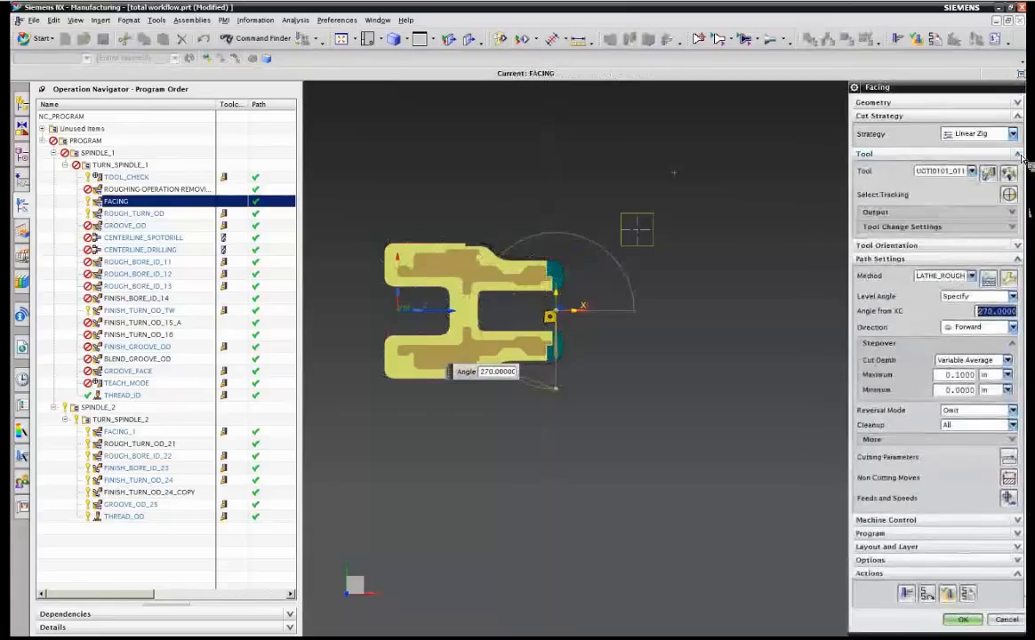
{"action": "left_click", "coordinate": [973, 625]}
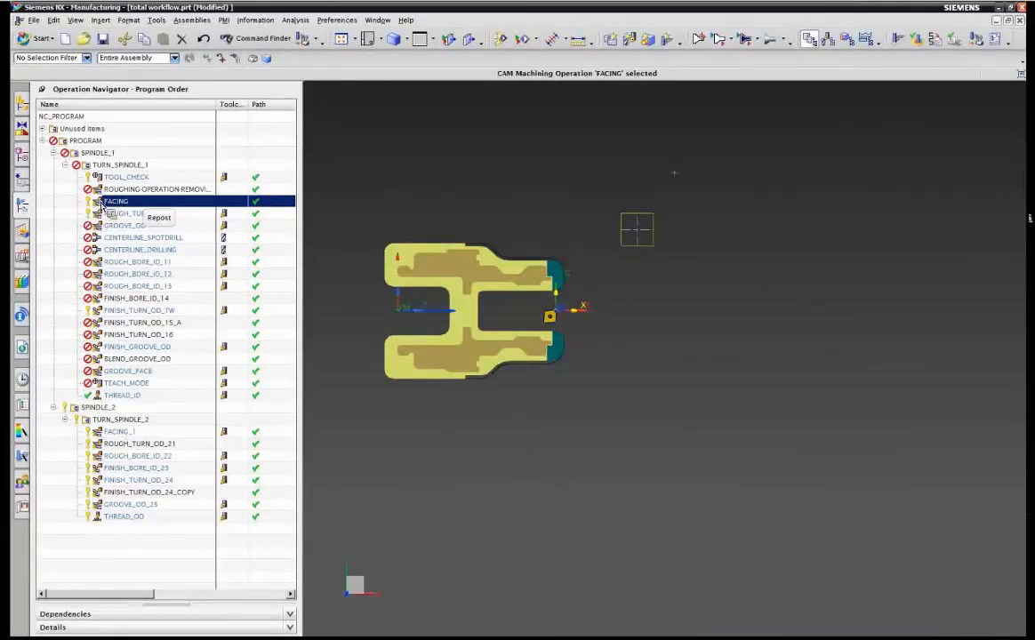
Open FACING_1 on spindle 2 for editing and open its turning tool for editing.
{"action": "left_click", "coordinate": [117, 431]}
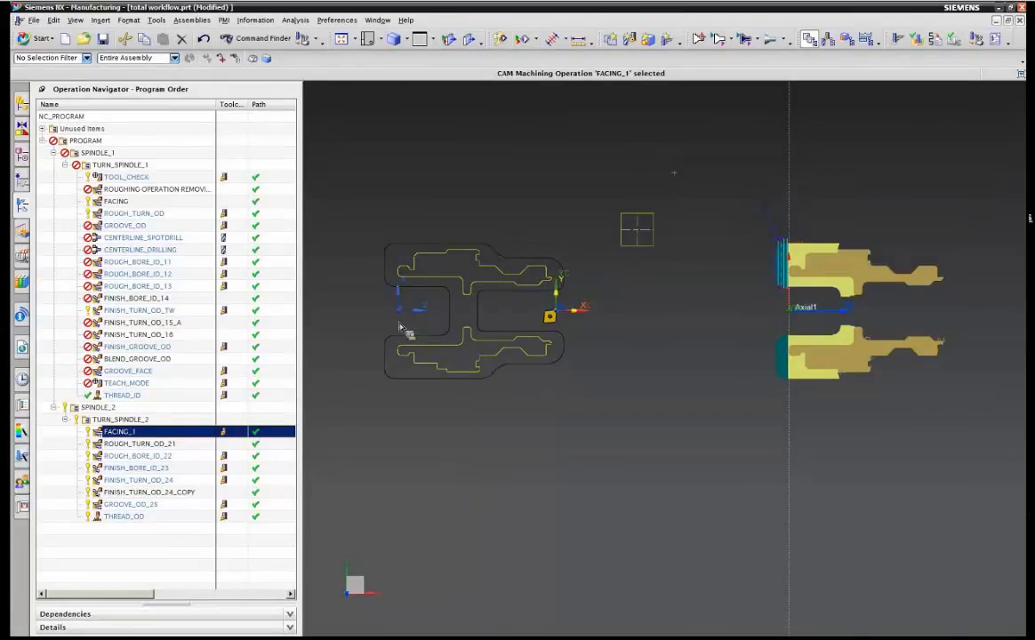
{"action": "double_click", "coordinate": [123, 432]}
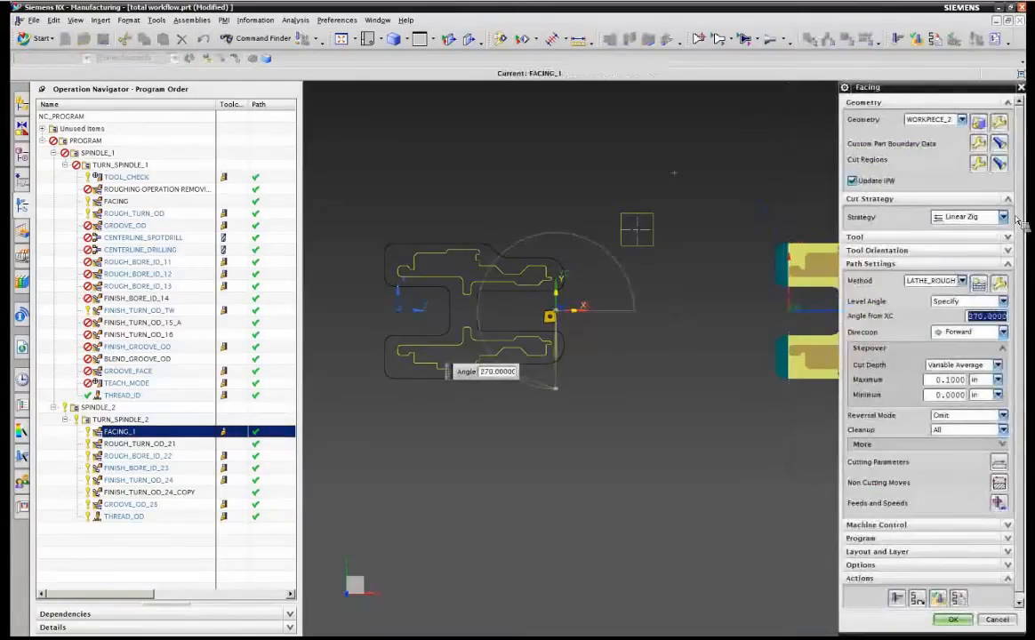
{"action": "left_click", "coordinate": [1010, 237]}
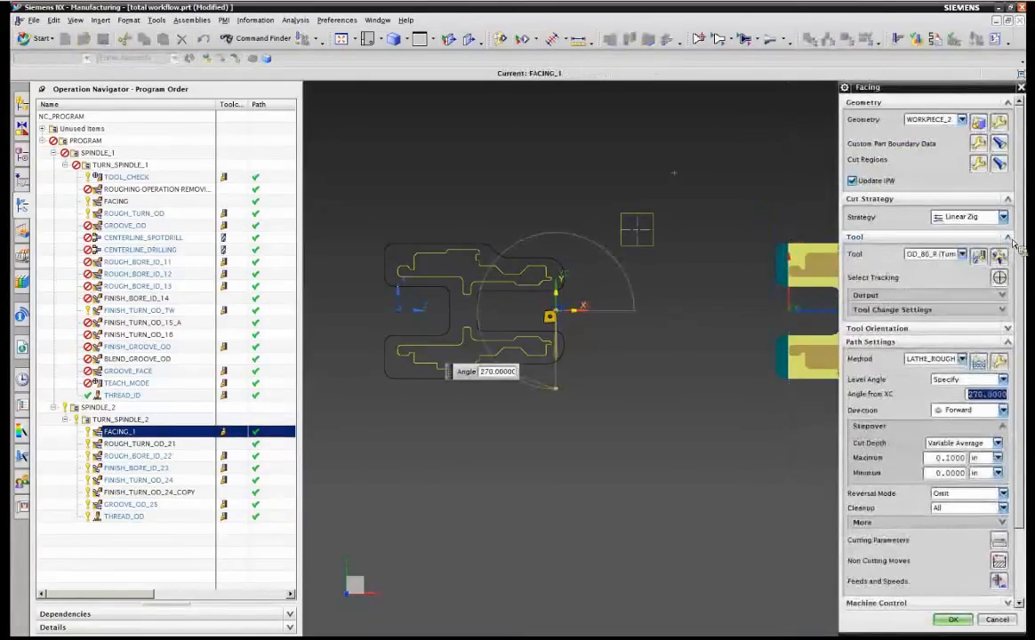
{"action": "left_click", "coordinate": [1001, 258]}
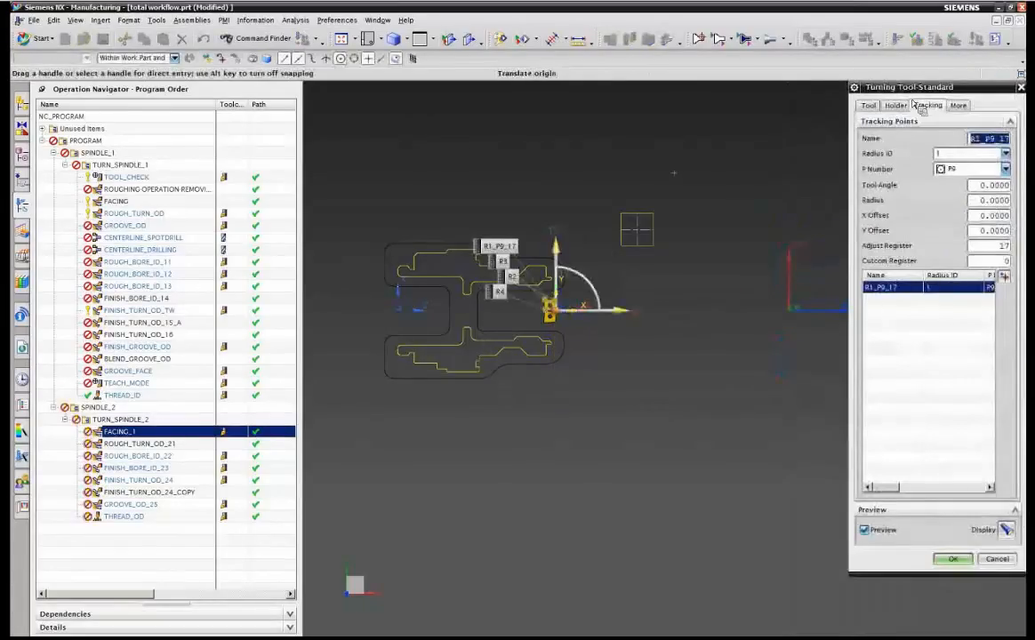
Review the tool's MCS Spindle Group options, keeping MCS_SPINDLE_1, and accept the tool.
{"action": "left_click", "coordinate": [960, 105]}
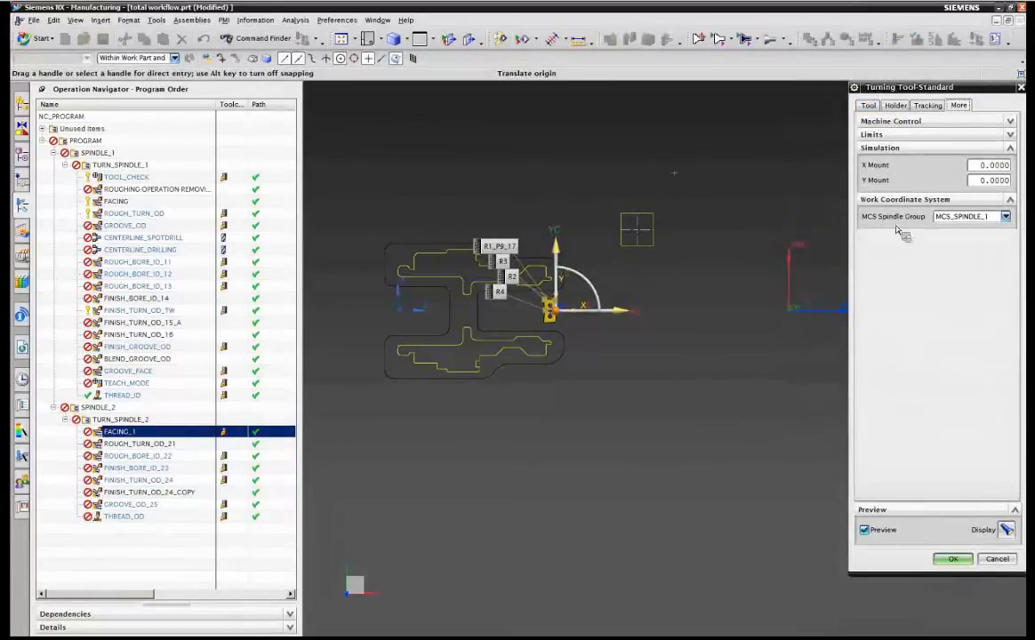
{"action": "left_click", "coordinate": [956, 218]}
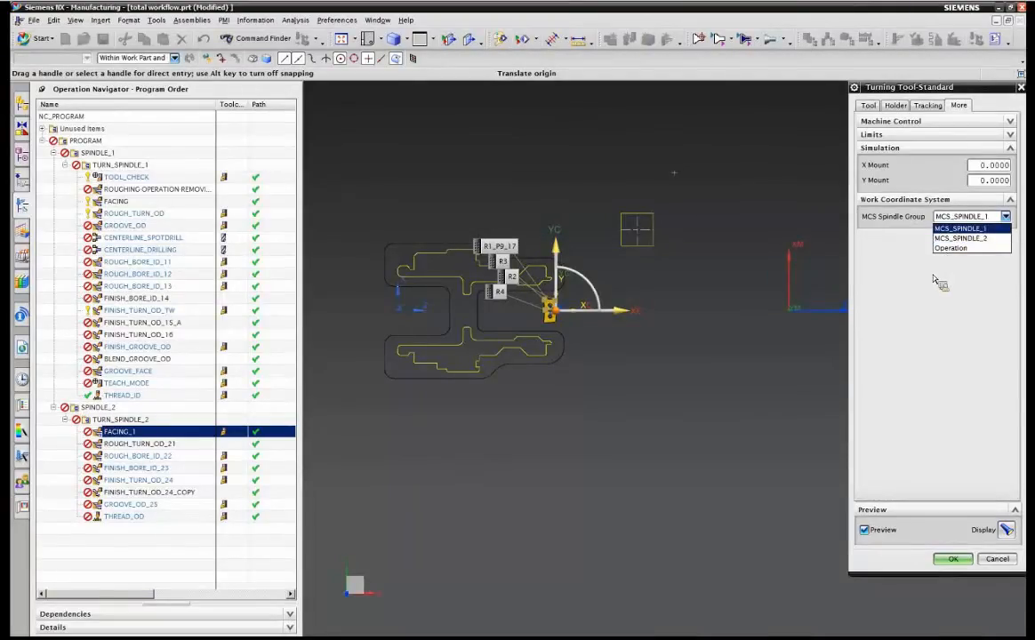
{"action": "left_click", "coordinate": [917, 222]}
{"action": "left_click", "coordinate": [958, 217]}
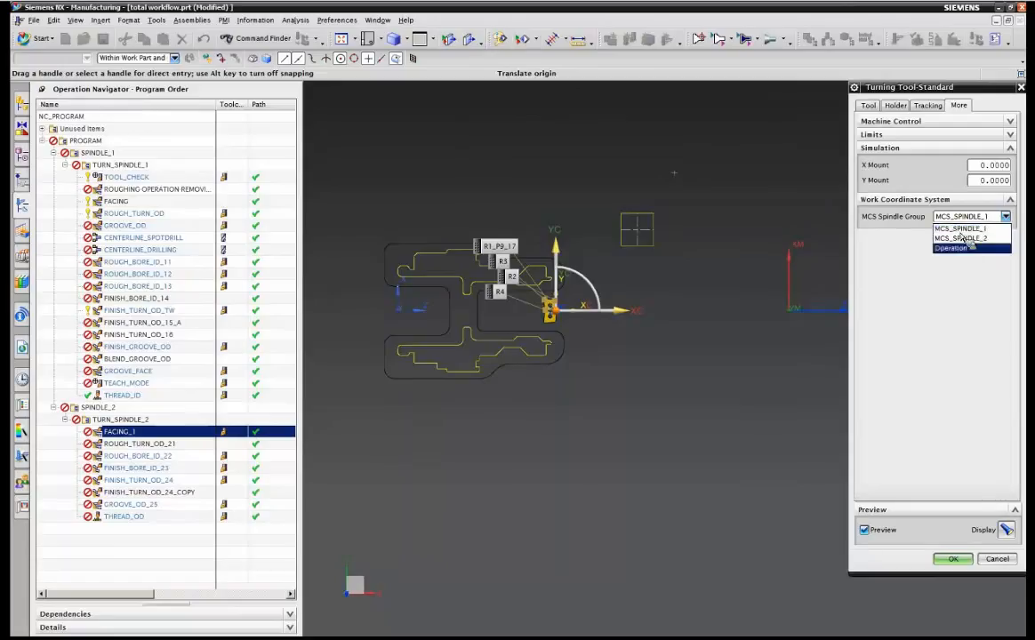
{"action": "left_click", "coordinate": [976, 230]}
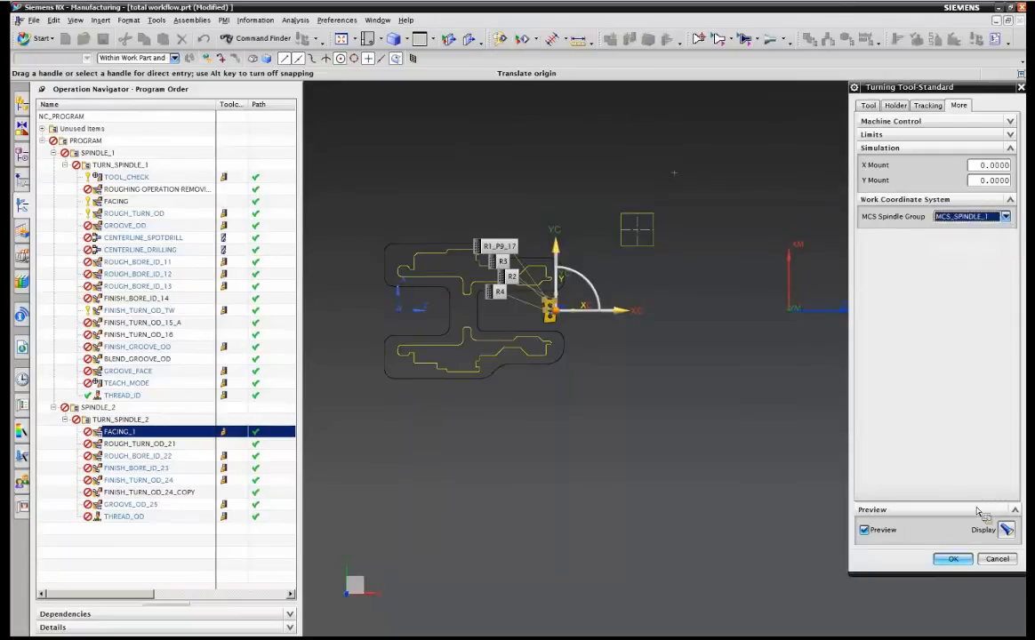
{"action": "left_click", "coordinate": [952, 558]}
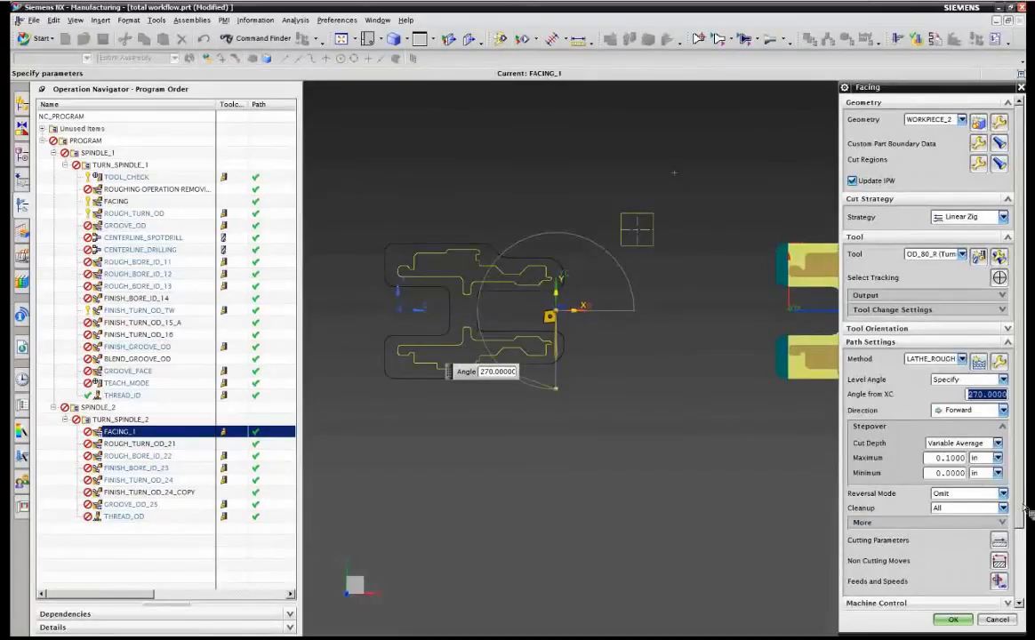
Reopen the tool, set its MCS Spindle Group to Operation, and accept both the tool and FACING_1.
{"action": "scroll", "coordinate": [1028, 541], "scroll_direction": "down", "scroll_amount": 3}
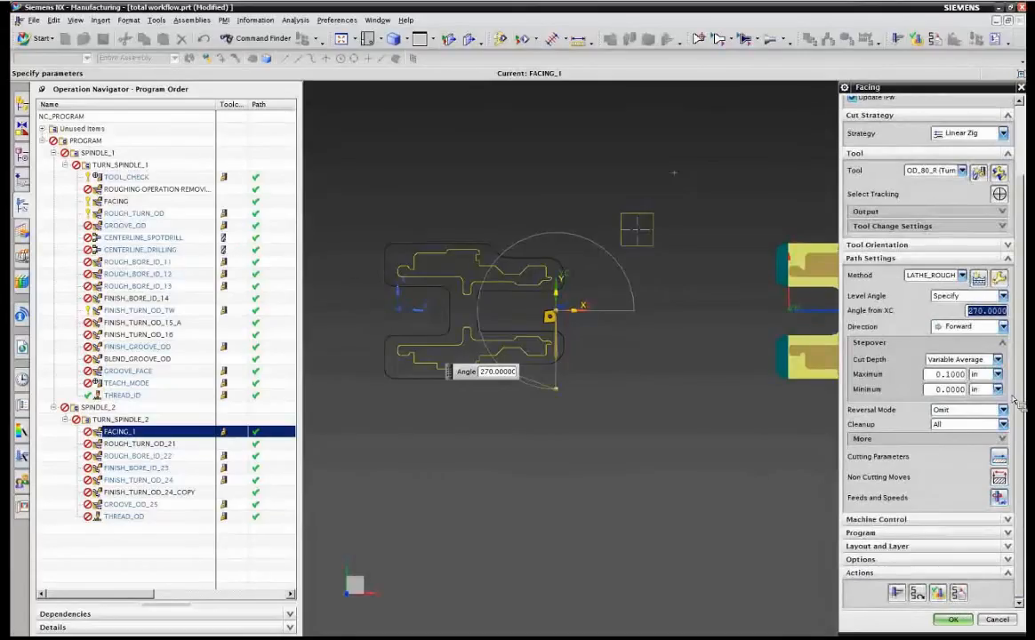
{"action": "left_click", "coordinate": [999, 172]}
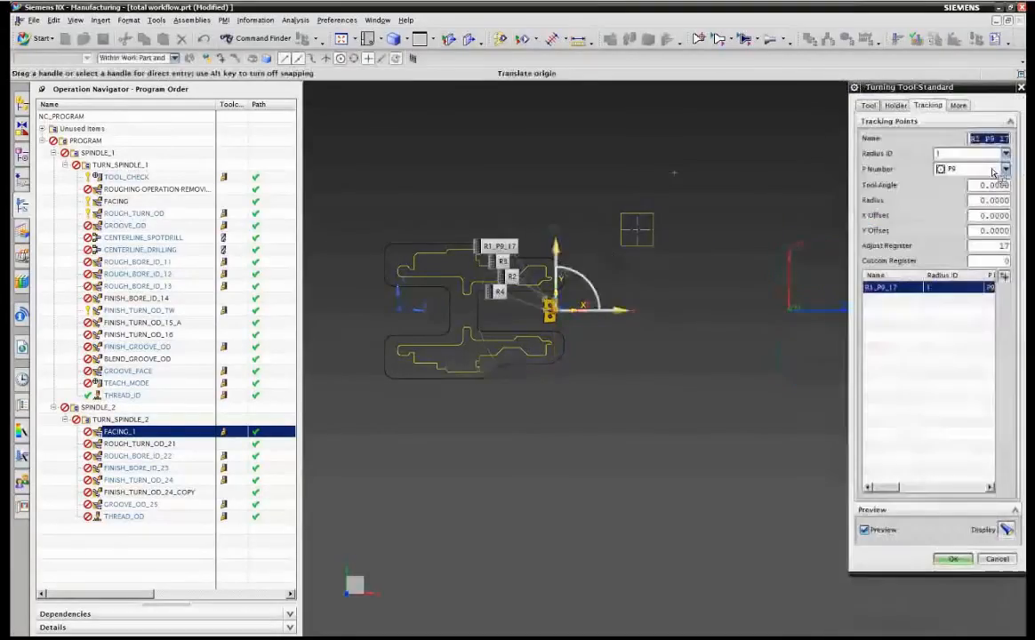
{"action": "left_click", "coordinate": [958, 105]}
{"action": "left_click", "coordinate": [965, 216]}
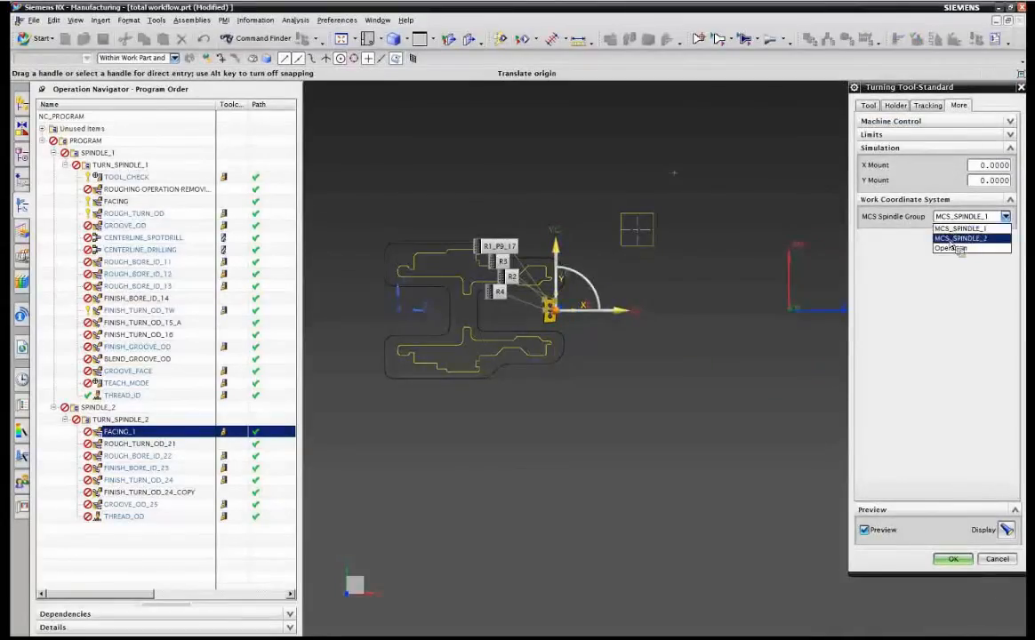
{"action": "left_click", "coordinate": [950, 249]}
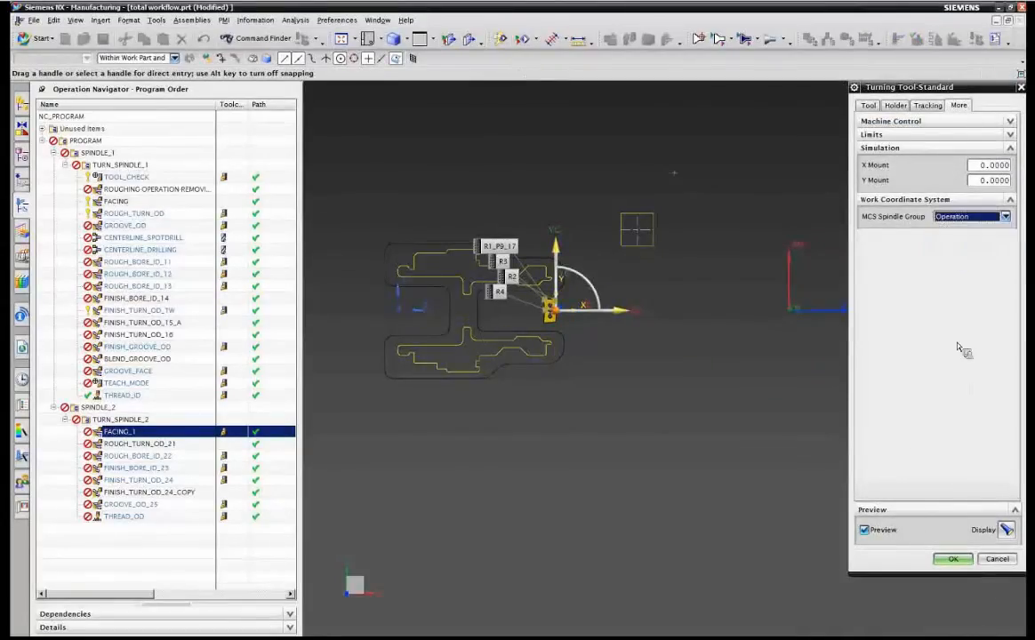
{"action": "left_click", "coordinate": [952, 558]}
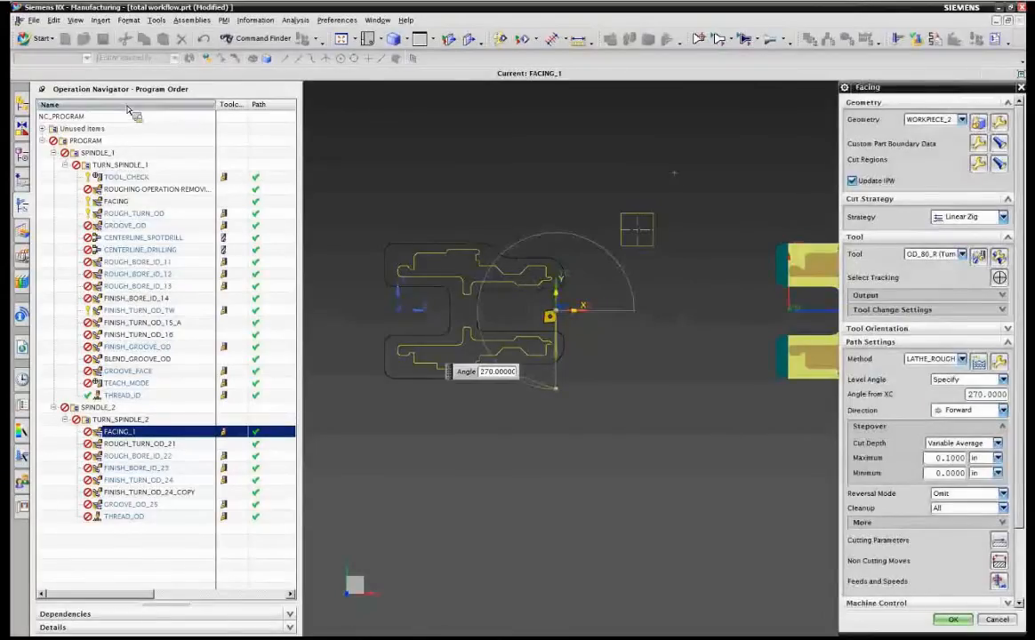
{"action": "left_click", "coordinate": [953, 618]}
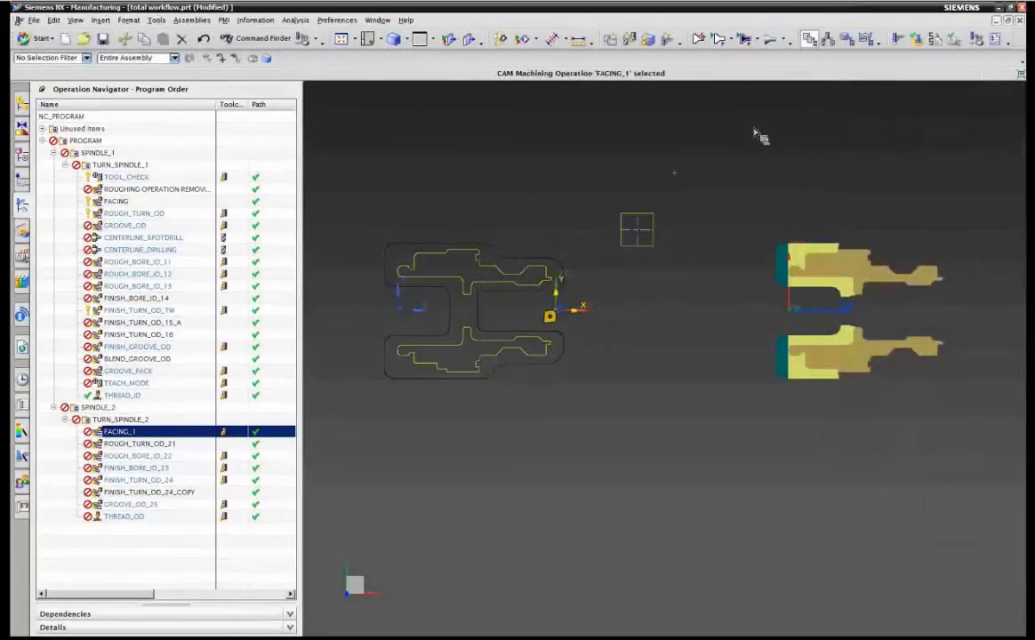
Switch the Operation Navigator to the Geometry view and select FACING_1 under WORKPIECE_2.
{"action": "right_click", "coordinate": [129, 116]}
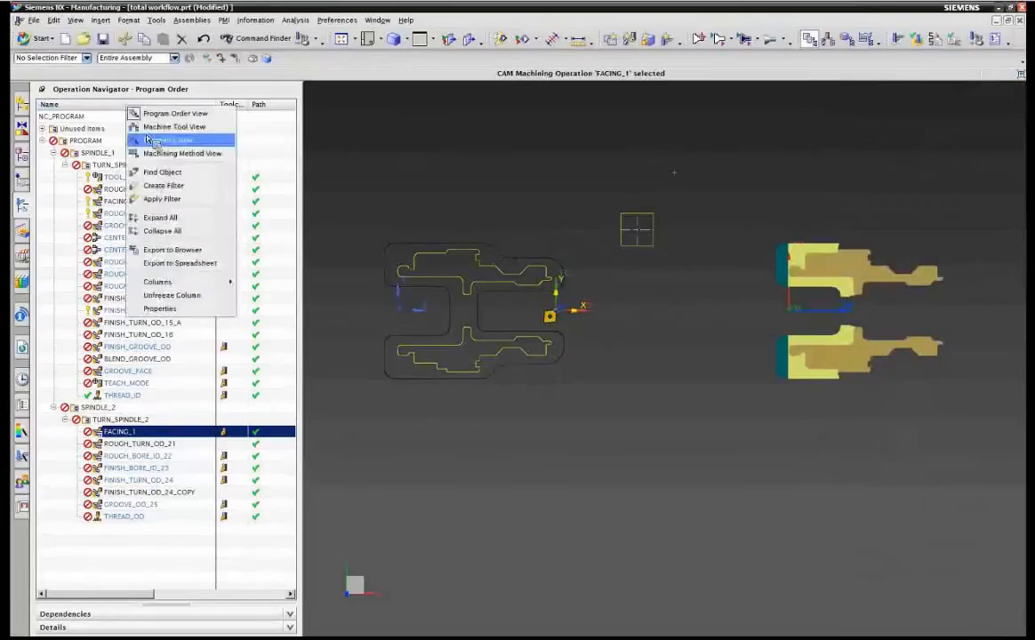
{"action": "left_click", "coordinate": [138, 137]}
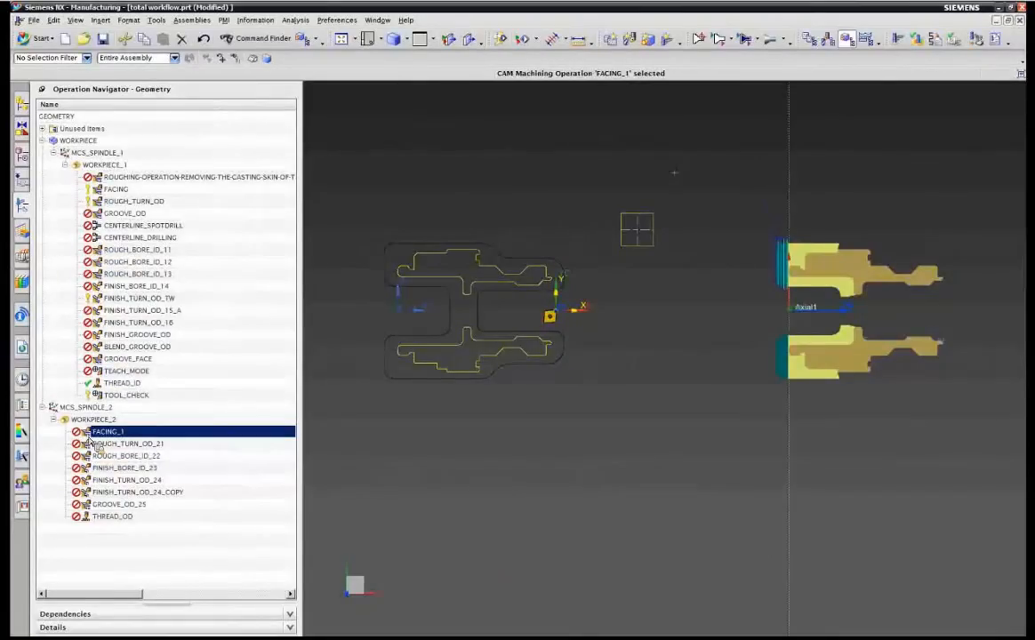
{"action": "left_click", "coordinate": [114, 434]}
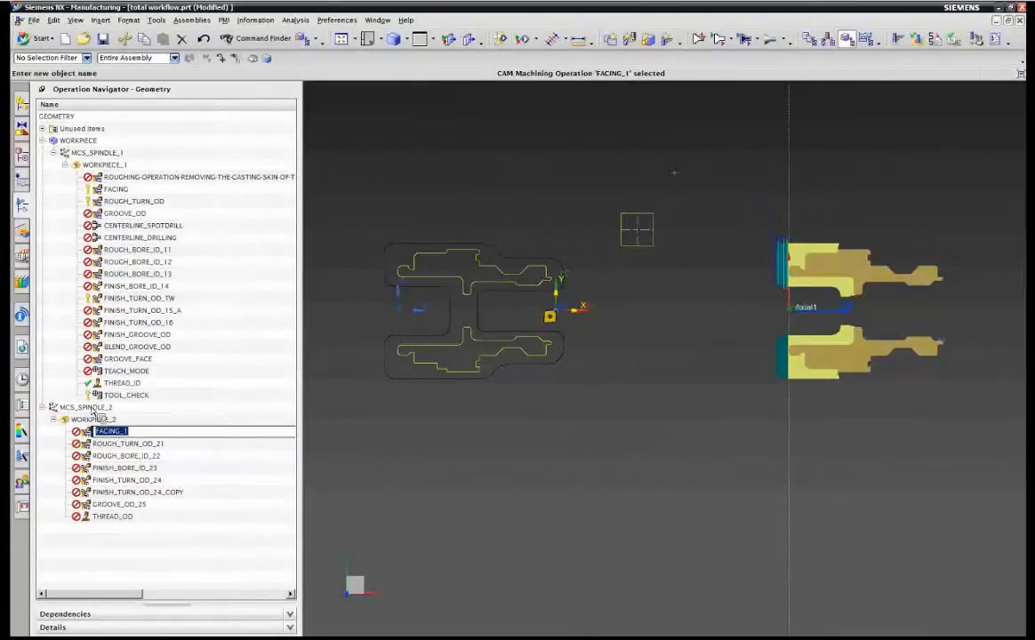
{"action": "left_click", "coordinate": [91, 432]}
{"action": "left_click", "coordinate": [92, 432]}
Select the FACING operation and WORKPIECE_1 to display their geometry.
{"action": "left_click", "coordinate": [115, 191]}
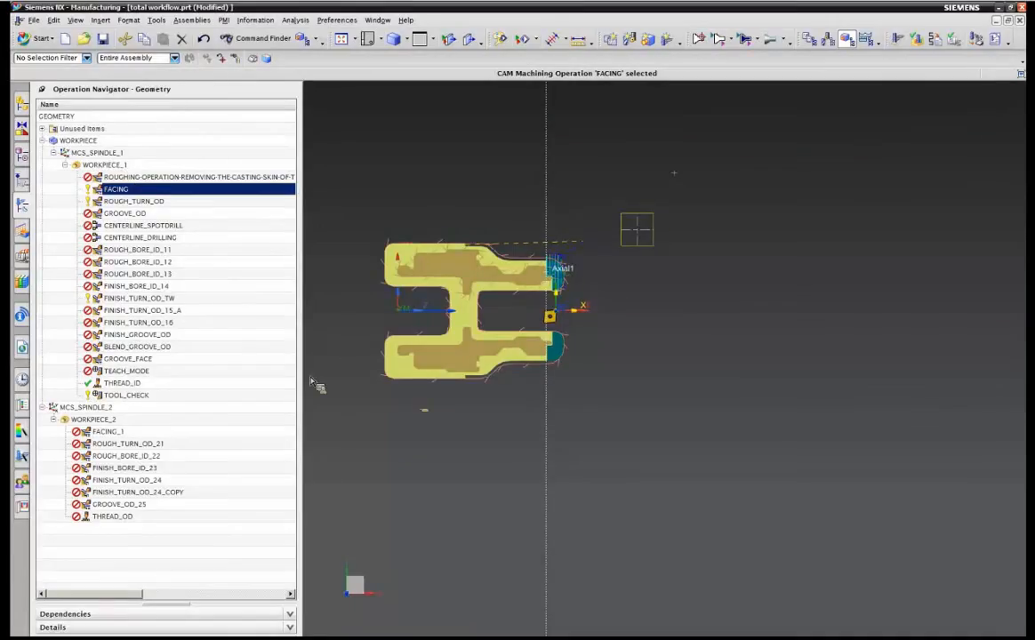
{"action": "left_click", "coordinate": [100, 166]}
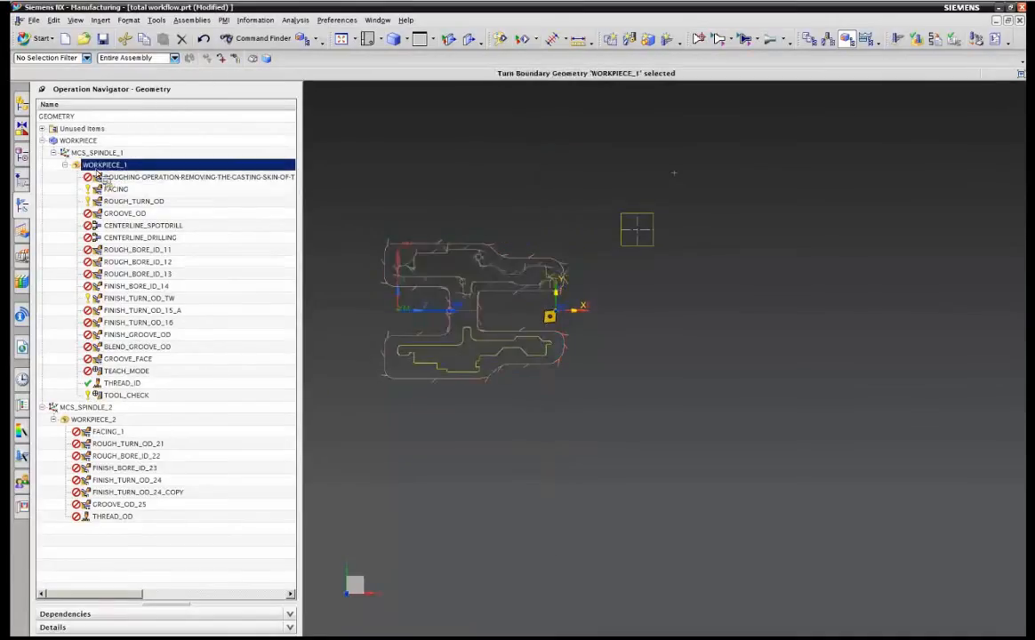